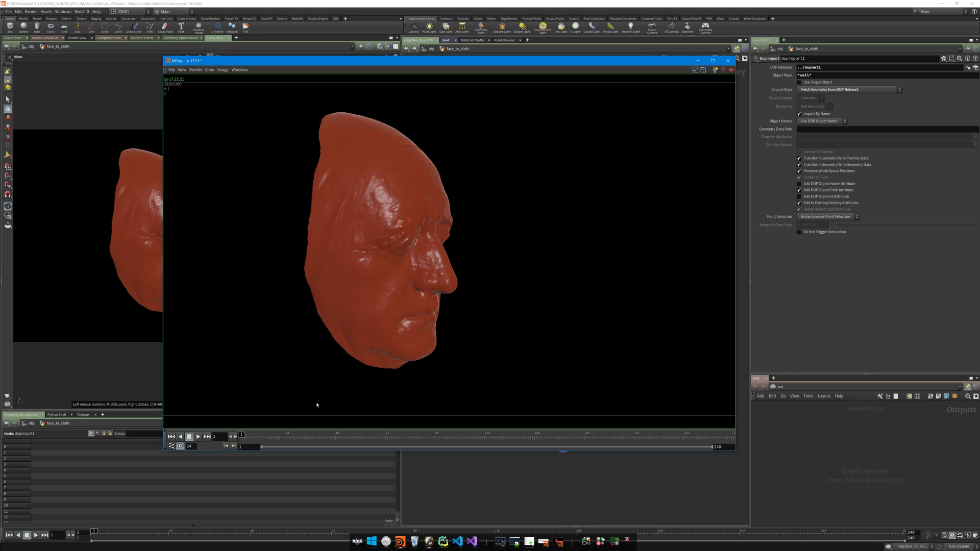
# - Play back the rendered face-tearing flipbook in MPlay, rewind it to the first frame and minimize the player
pyautogui.press('Up')
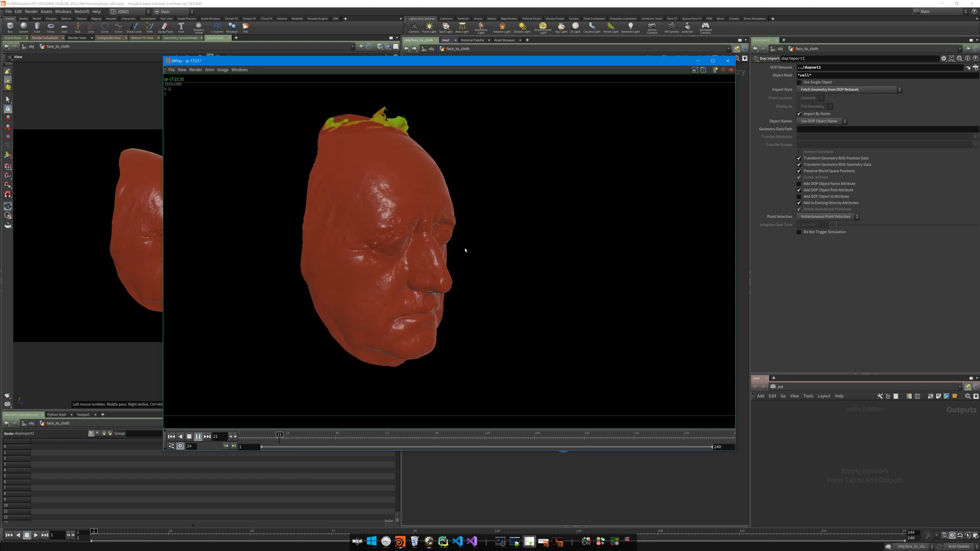
pyautogui.press('Up')
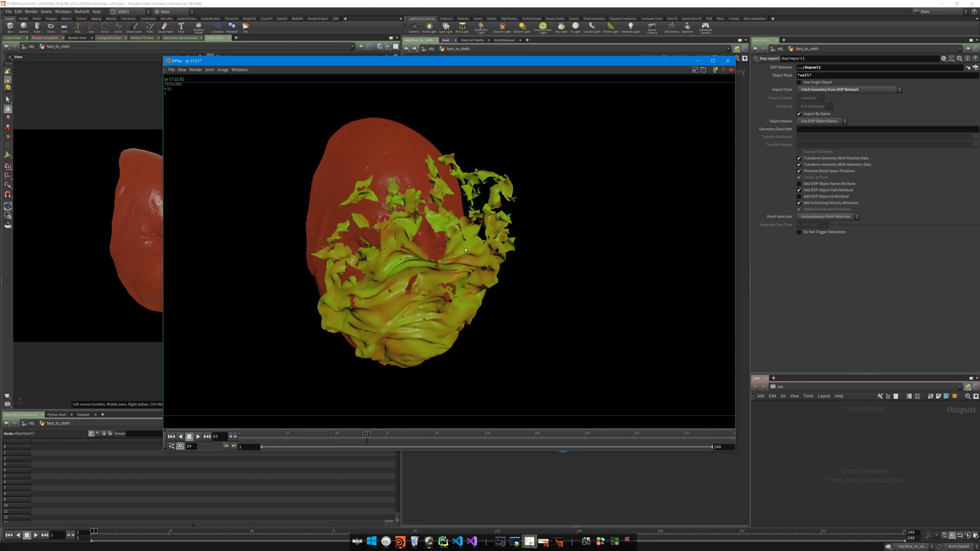
pyautogui.hotkey('ctrl', 'Up')
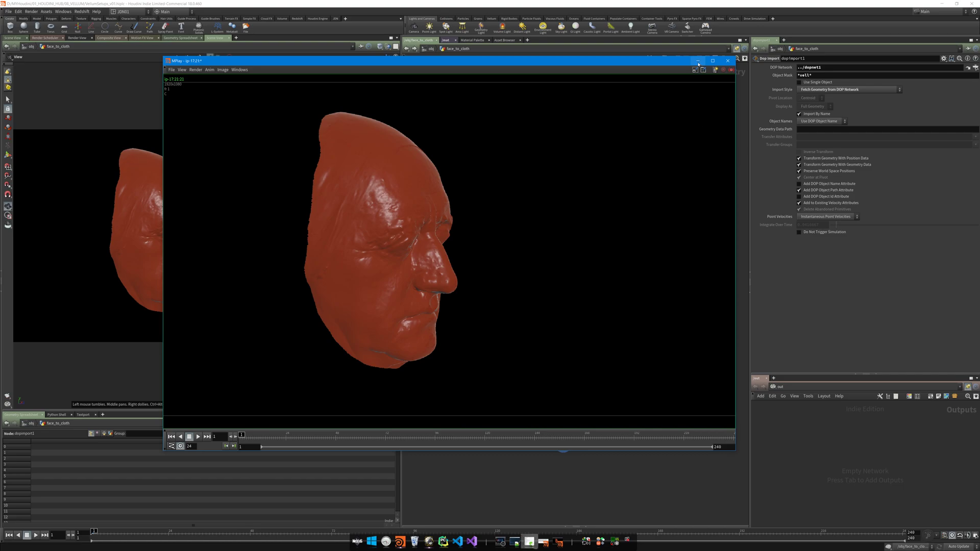
pyautogui.click(697, 60)
# - Select the geo_reduced file cache node at the start of the network and display its geometry
pyautogui.moveTo(481, 187); pyautogui.dragTo(472, 214, button='middle')
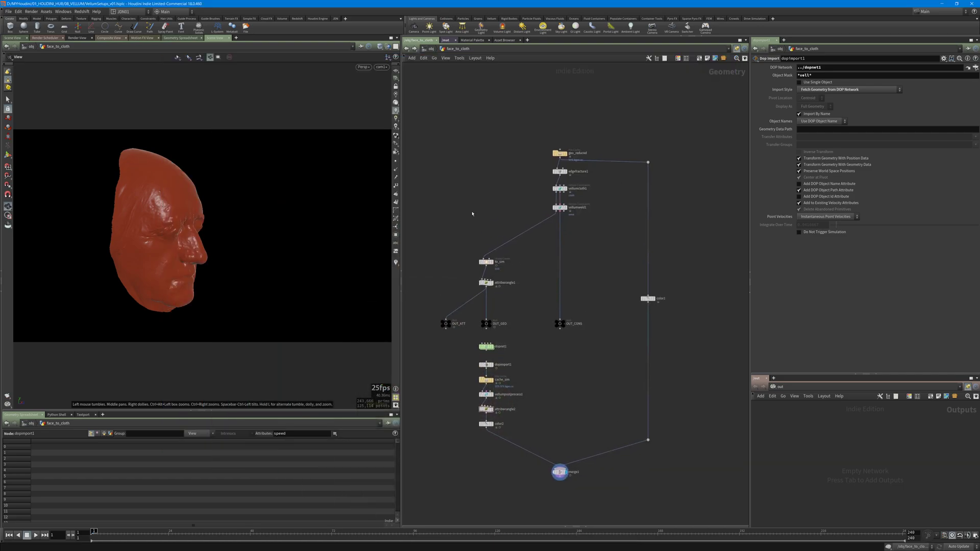
pyautogui.scroll(4, 485, 211)
pyautogui.moveTo(519, 138); pyautogui.dragTo(464, 212, button='middle')
pyautogui.scroll(-2, 464, 212)
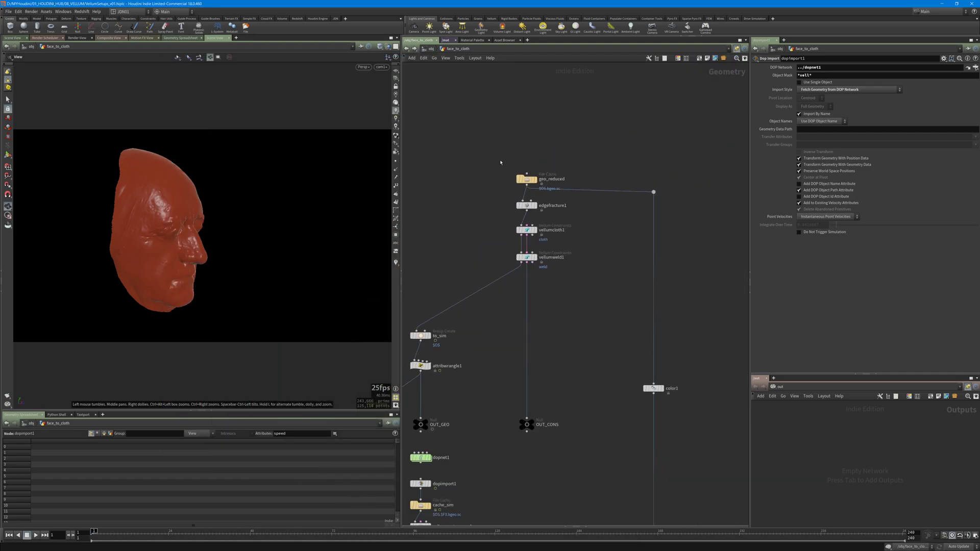
pyautogui.click(526, 179)
pyautogui.click(534, 179)
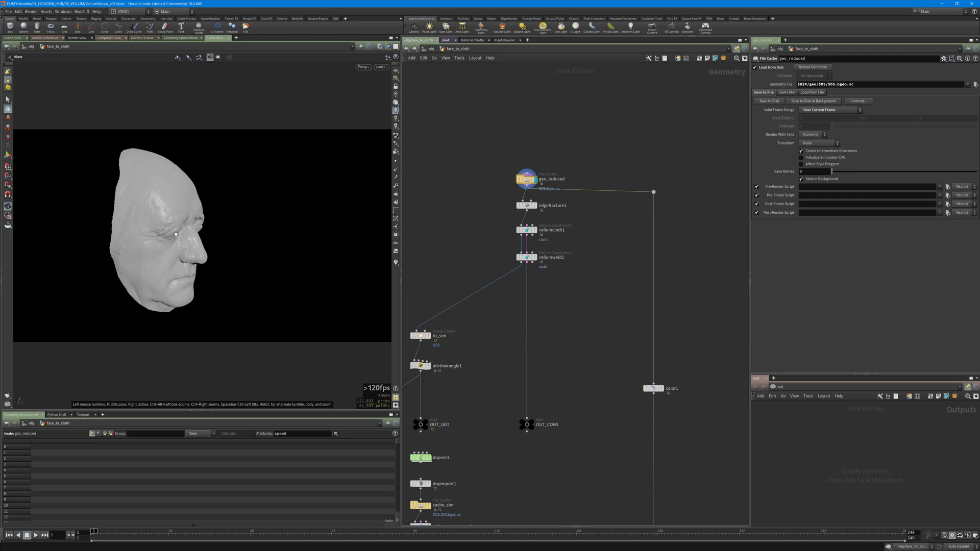
# - Switch to Chrome, browse the scans on the Three D Scans page and return to Houdini
pyautogui.hotkey('alt', 'Tab')
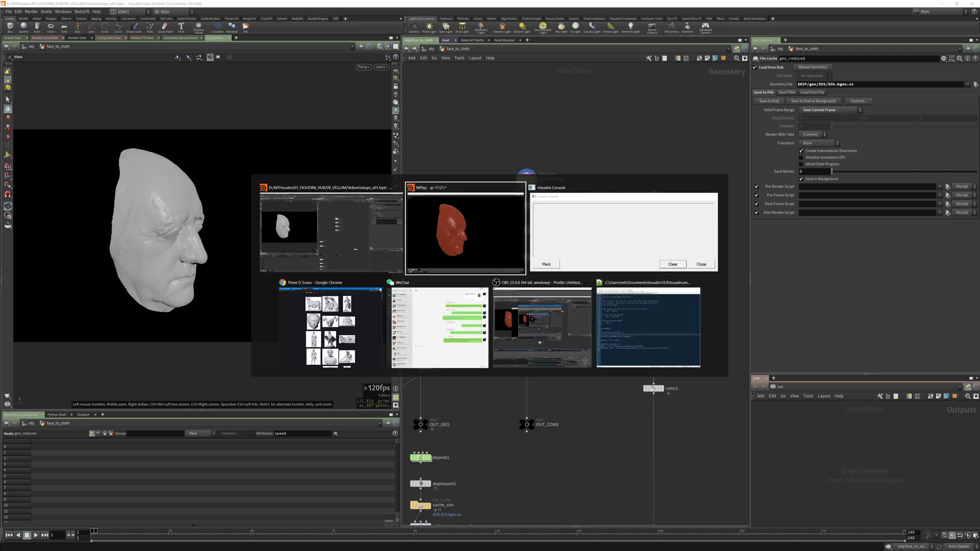
pyautogui.click(345, 304)
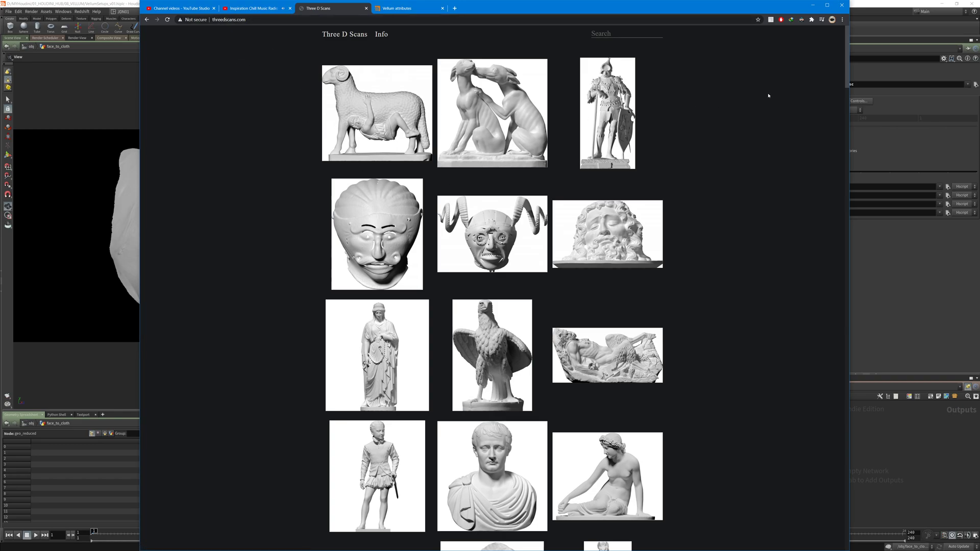
pyautogui.scroll(-3, 843, 74)
pyautogui.moveTo(843, 74); pyautogui.dragTo(823, 11)
pyautogui.click(813, 5)
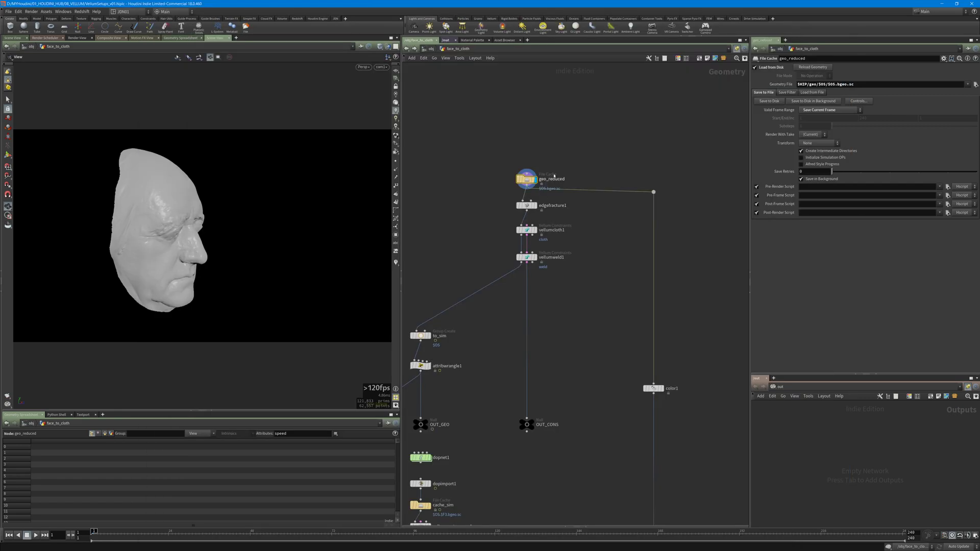
# - Examine the geo_reduced node and the wireframe density of the face mesh up close
pyautogui.moveTo(534, 176); pyautogui.dragTo(542, 162, button='middle')
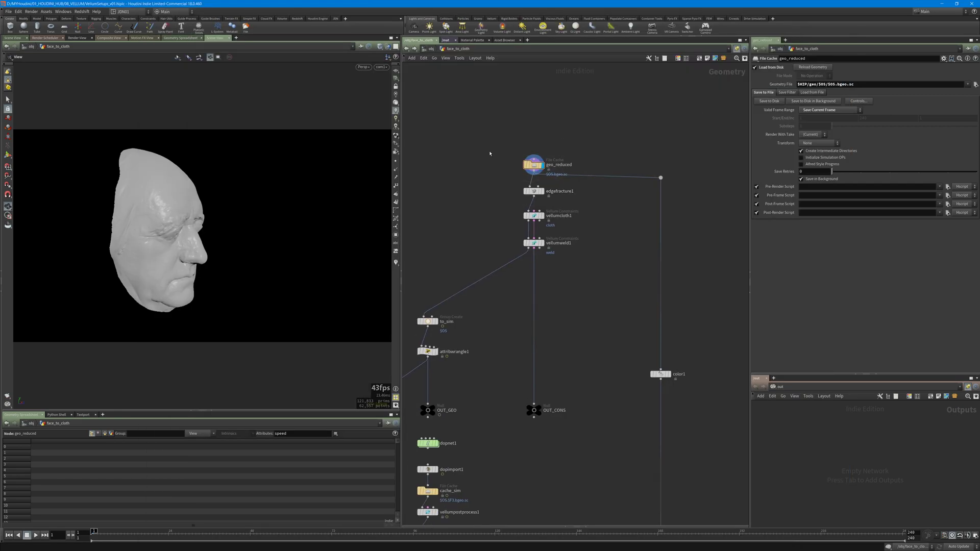
pyautogui.scroll(3, 495, 204)
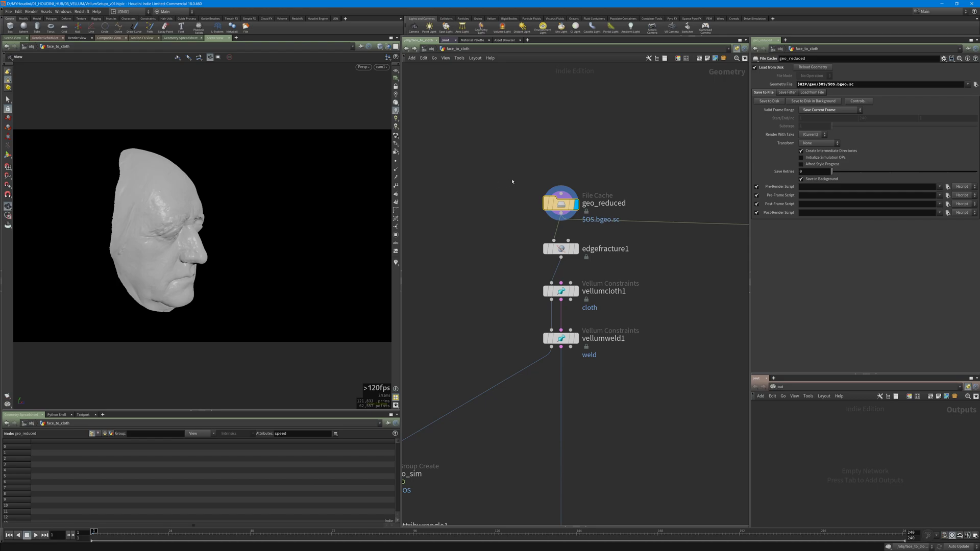
pyautogui.moveTo(520, 216); pyautogui.dragTo(485, 210, button='middle')
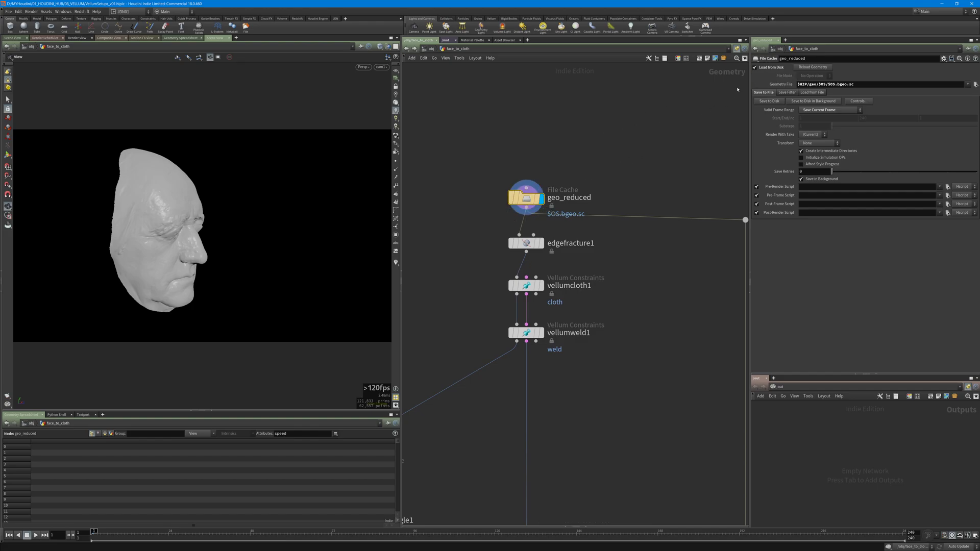
pyautogui.moveTo(235, 214); pyautogui.dragTo(146, 225)
pyautogui.scroll(3, 279, 209)
pyautogui.moveTo(225, 220); pyautogui.dragTo(138, 219, button='middle')
pyautogui.scroll(3, 138, 219)
# - Add a PolyReduce node beside geo_reduced in the network
pyautogui.press('Tab')
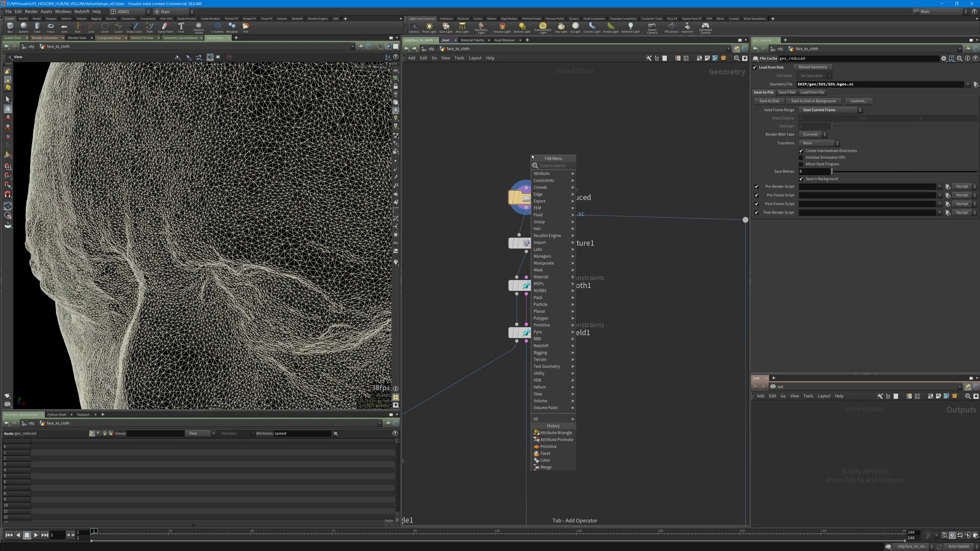
pyautogui.write('polyre')
pyautogui.press('Return')
pyautogui.click(634, 158)
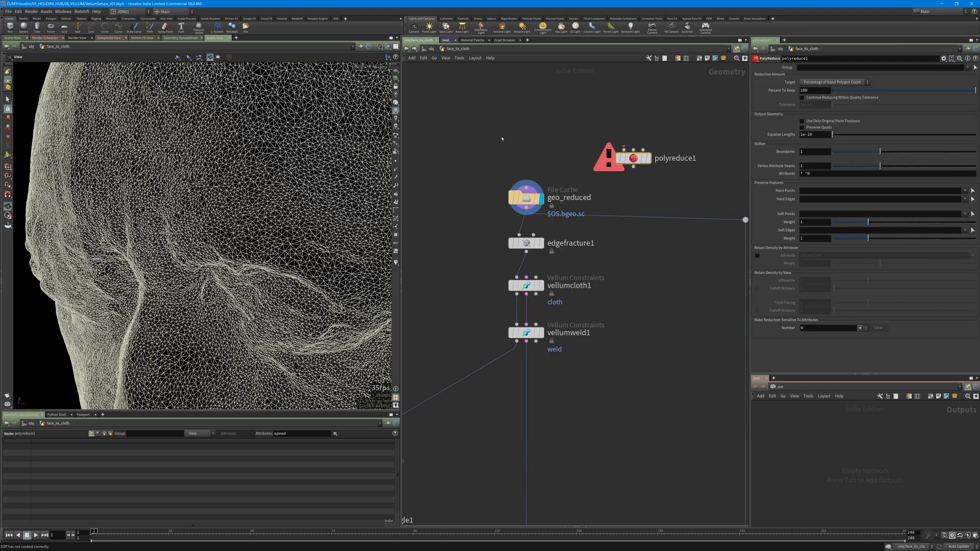
# - Select the edgefracture1 node and display its output as the full face in the viewport
pyautogui.scroll(-10, 290, 192)
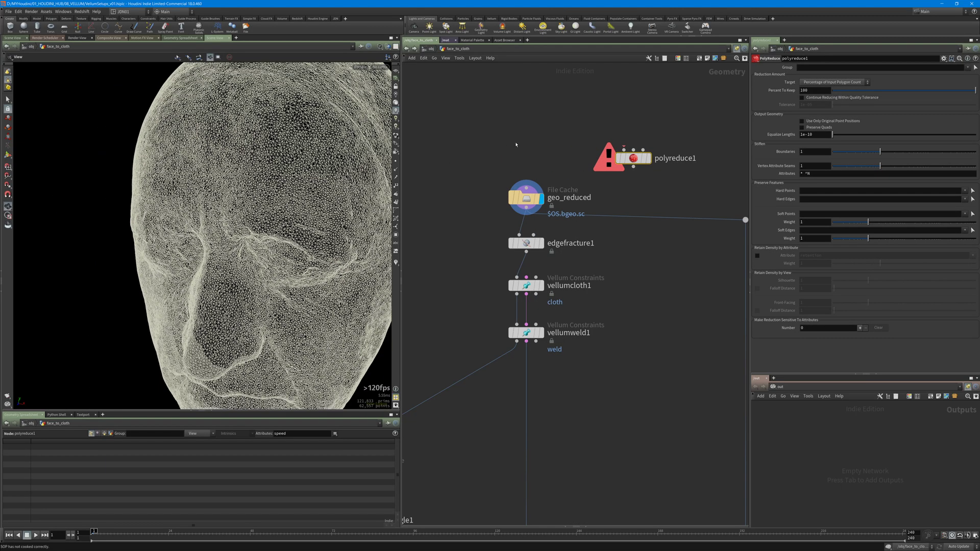
pyautogui.moveTo(600, 256); pyautogui.dragTo(619, 202, button='middle')
pyautogui.moveTo(599, 206); pyautogui.dragTo(501, 180)
pyautogui.press('r')
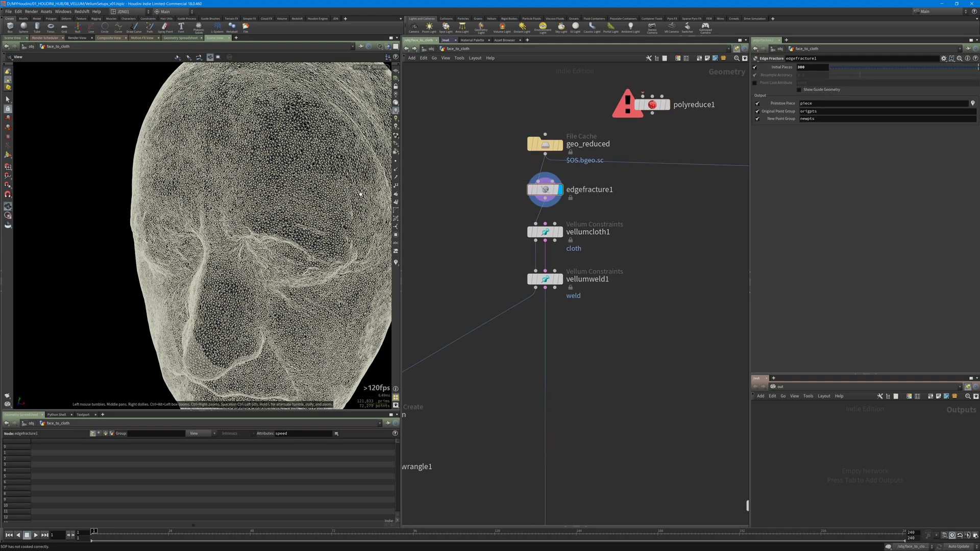
pyautogui.scroll(-5, 206, 217)
pyautogui.scroll(5, 207, 218)
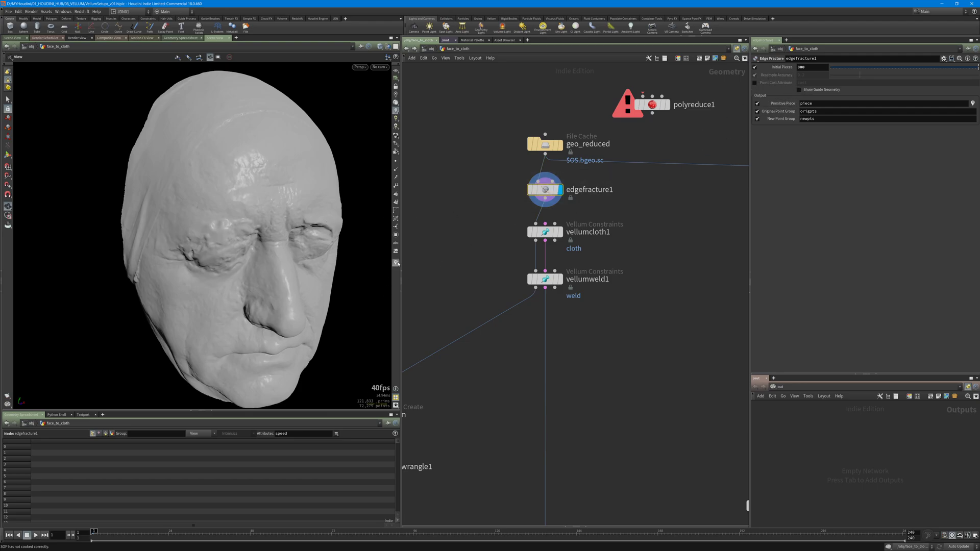
# - Turn on viewport visualization that gives each fractured piece of the face its own color
pyautogui.click(396, 263)
pyautogui.click(398, 228)
pyautogui.click(438, 303)
pyautogui.scroll(-3, 268, 215)
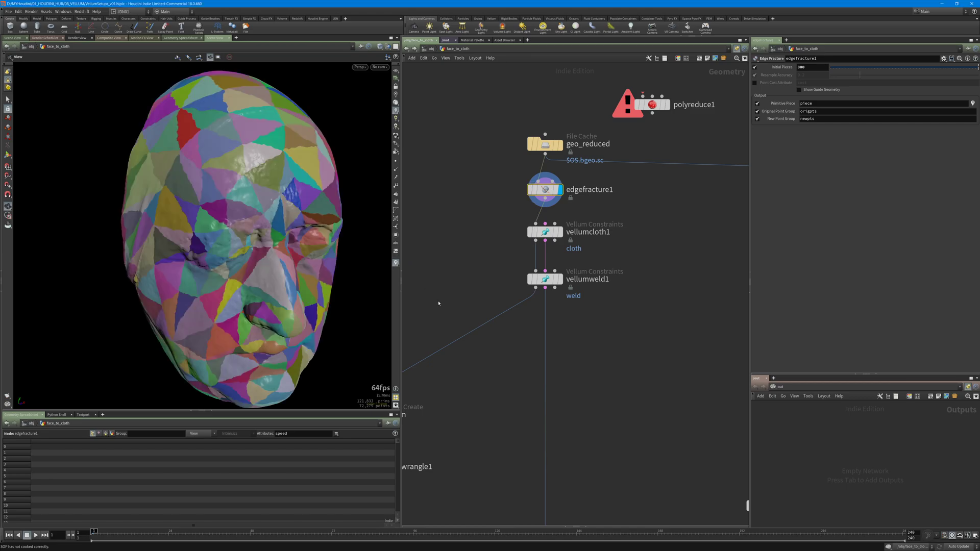
pyautogui.moveTo(268, 215)
pyautogui.mouseDown()
pyautogui.moveTo(304, 222)
pyautogui.moveTo(273, 205)
pyautogui.moveTo(210, 204)
pyautogui.moveTo(261, 209)
pyautogui.mouseUp()
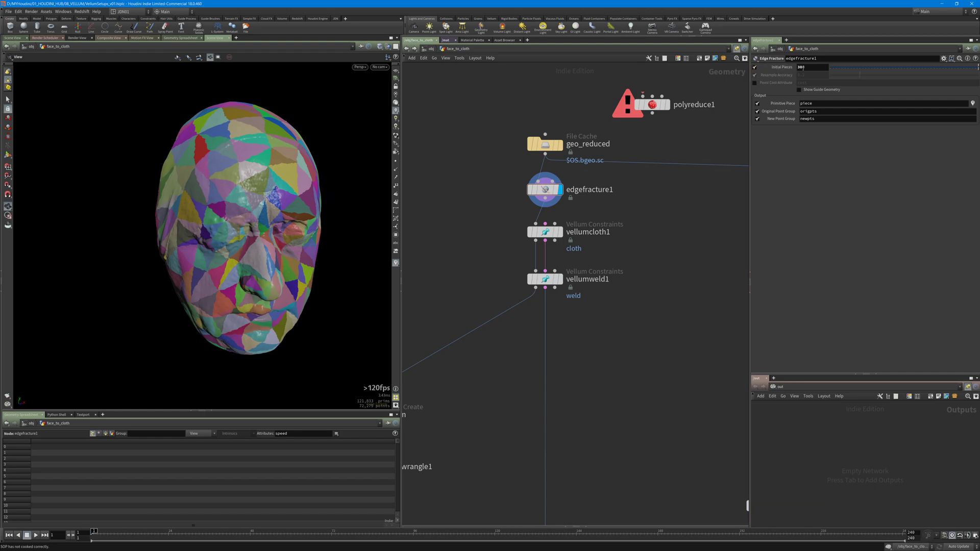
# - Test edgefracture1 with 100 and 10 initial pieces, and set Initial Pieces back to 300
pyautogui.doubleClick(811, 69)
pyautogui.write('100')
pyautogui.press('Return')
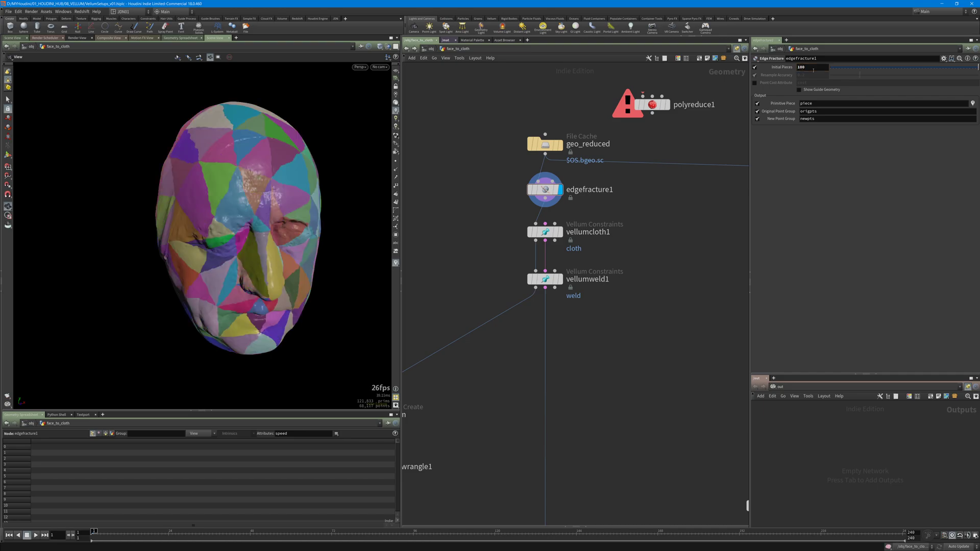
pyautogui.doubleClick(813, 70)
pyautogui.write('10')
pyautogui.press('Return')
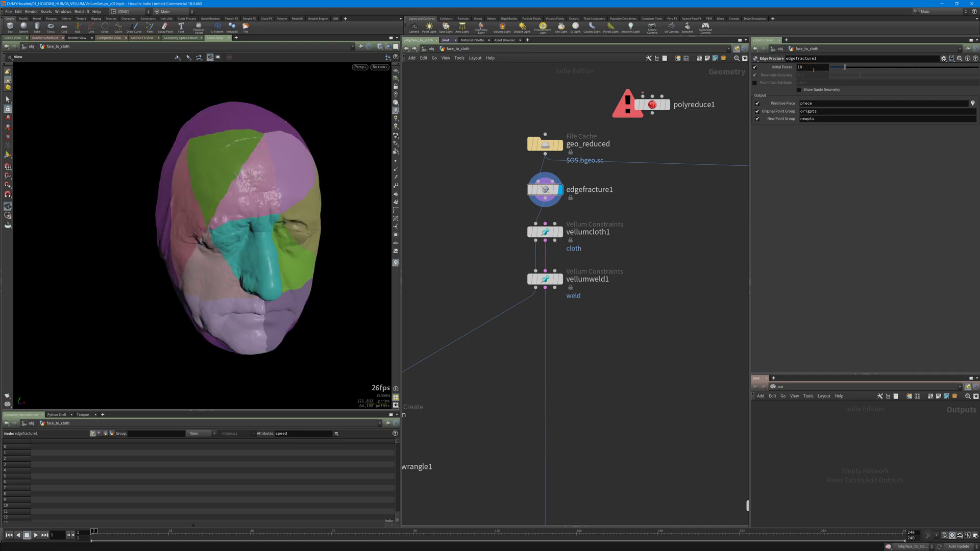
pyautogui.write('0')
pyautogui.press('Return')
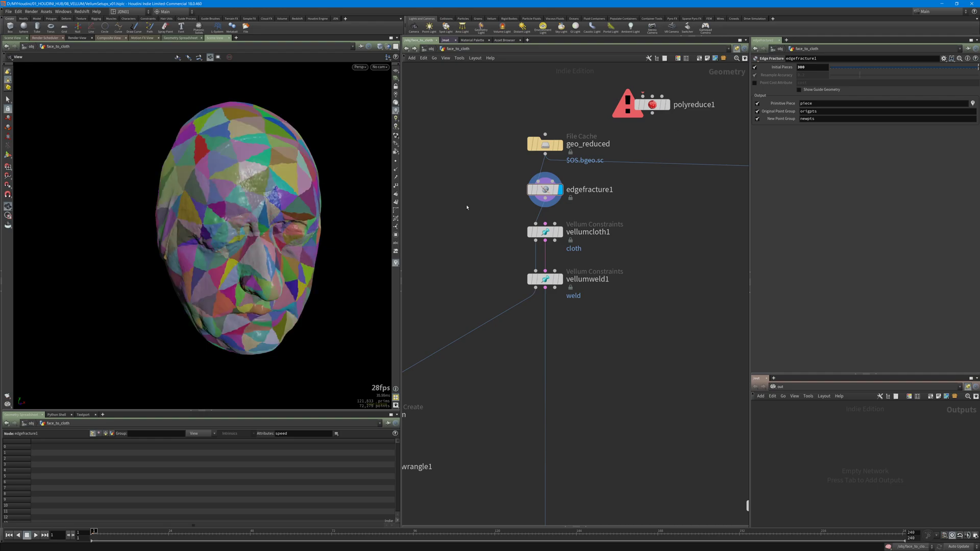
# - Select the vellumcloth1 node and display its cloth constraints on the face
pyautogui.moveTo(479, 217); pyautogui.dragTo(492, 195, button='middle')
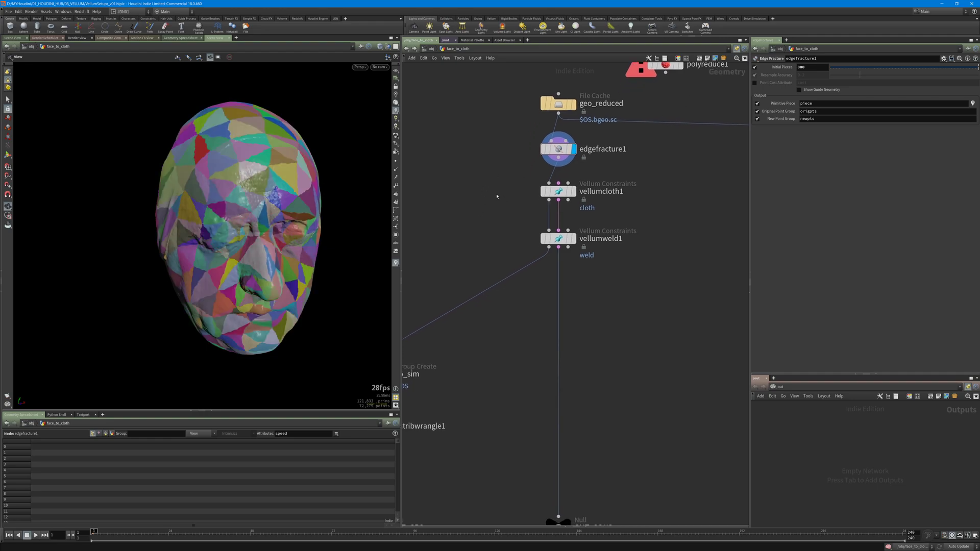
pyautogui.moveTo(502, 182); pyautogui.dragTo(605, 214)
pyautogui.press('r')
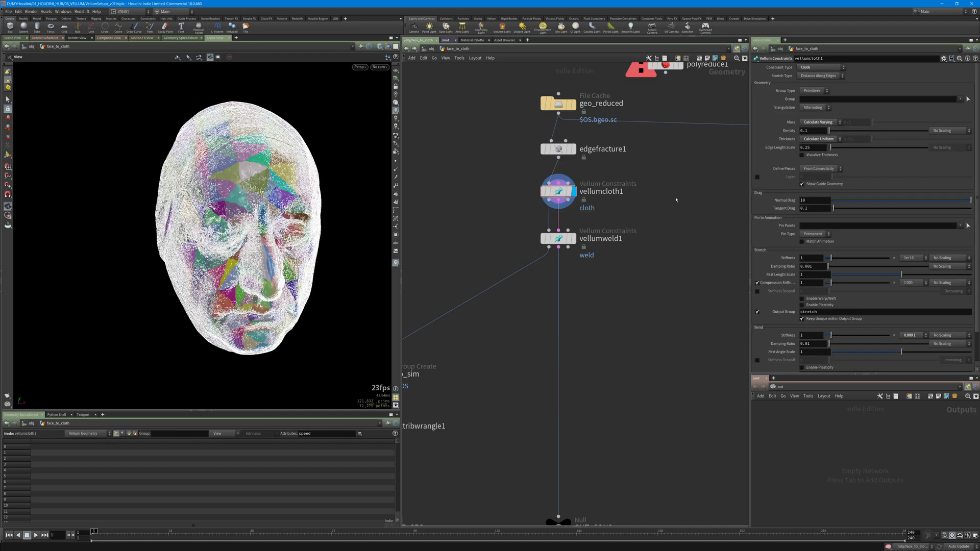
# - Place a Vellum Configure Cloth node beside vellumcloth1 and delete it
pyautogui.press('Tab')
pyautogui.write('vell')
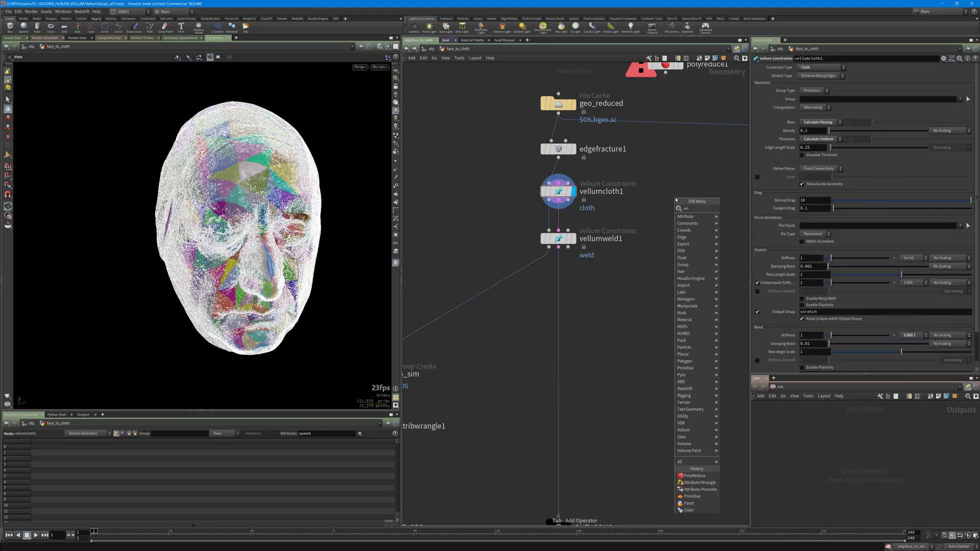
pyautogui.press('Down')
pyautogui.press('Down')
pyautogui.press('Return')
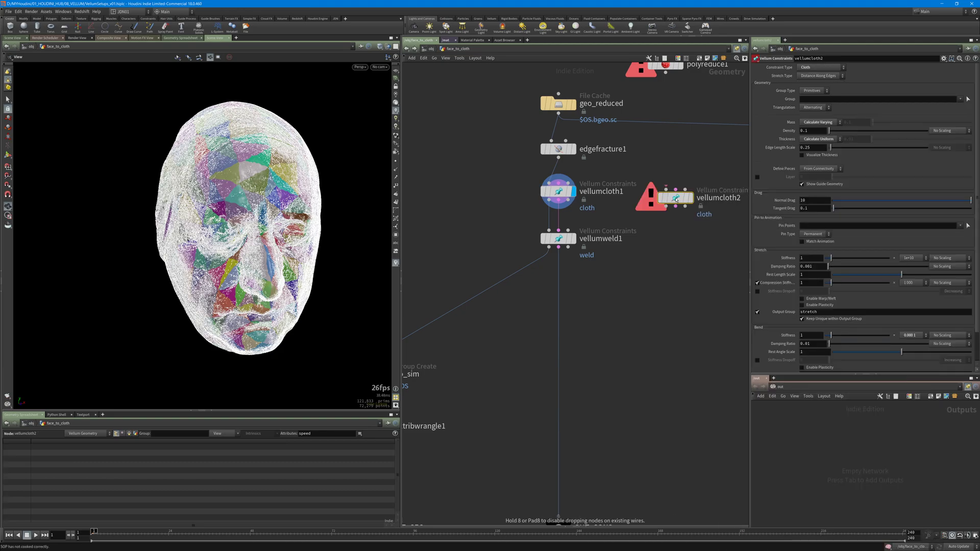
pyautogui.moveTo(697, 170)
pyautogui.mouseDown()
pyautogui.moveTo(650, 228)
pyautogui.moveTo(670, 230)
pyautogui.moveTo(683, 199)
pyautogui.mouseUp()
pyautogui.moveTo(700, 242); pyautogui.dragTo(665, 169)
pyautogui.press('Delete')
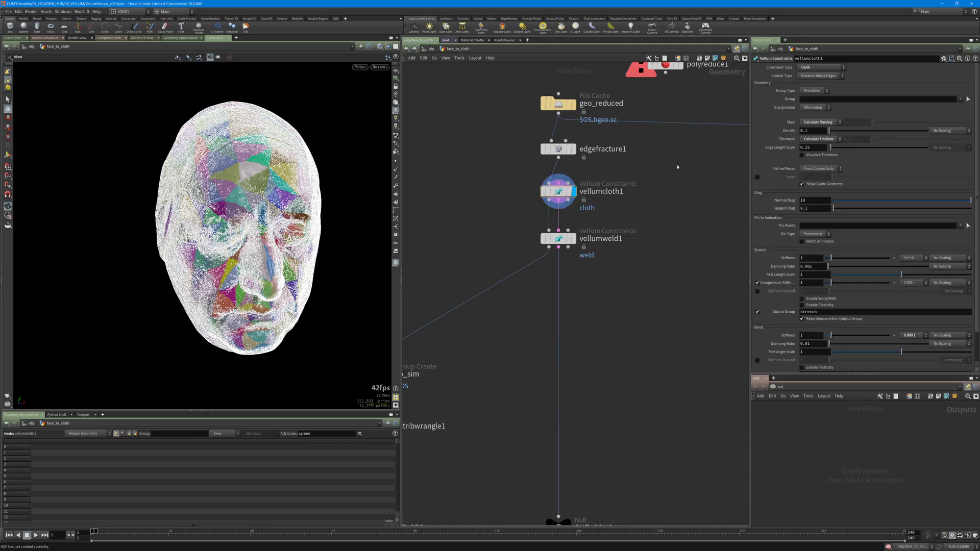
# - Review vellumcloth1's stretch and bend settings, and select and display the vellumweld1 node
pyautogui.scroll(-2, 764, 160)
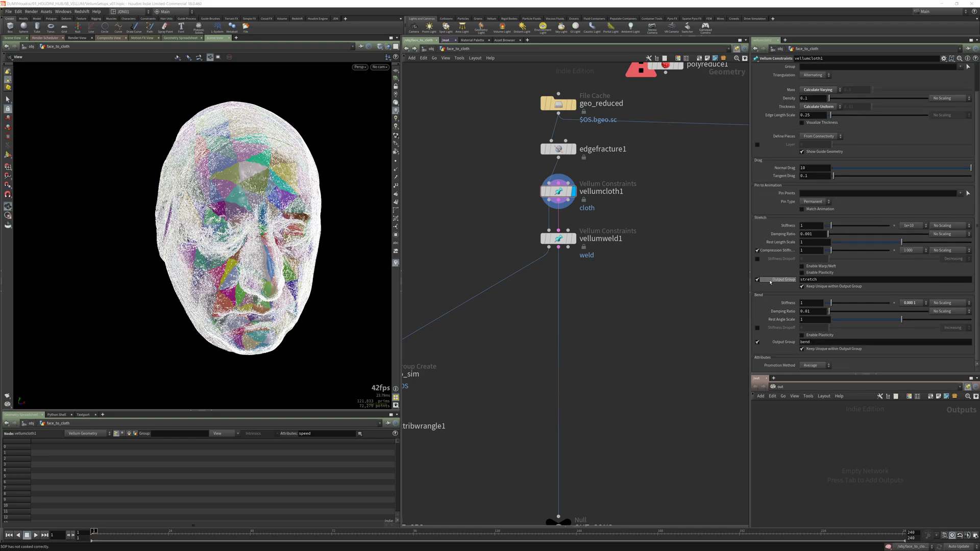
pyautogui.scroll(2, 744, 259)
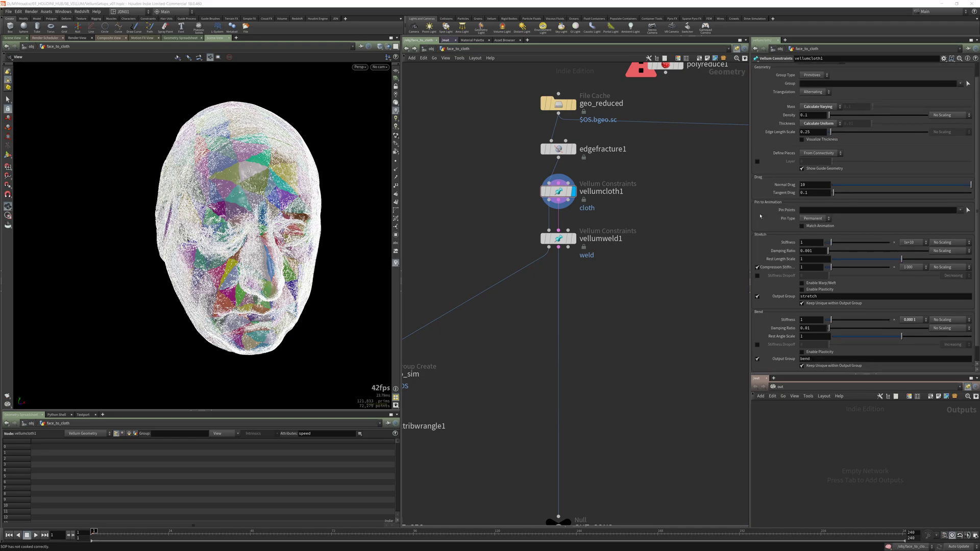
pyautogui.moveTo(620, 218); pyautogui.dragTo(521, 245)
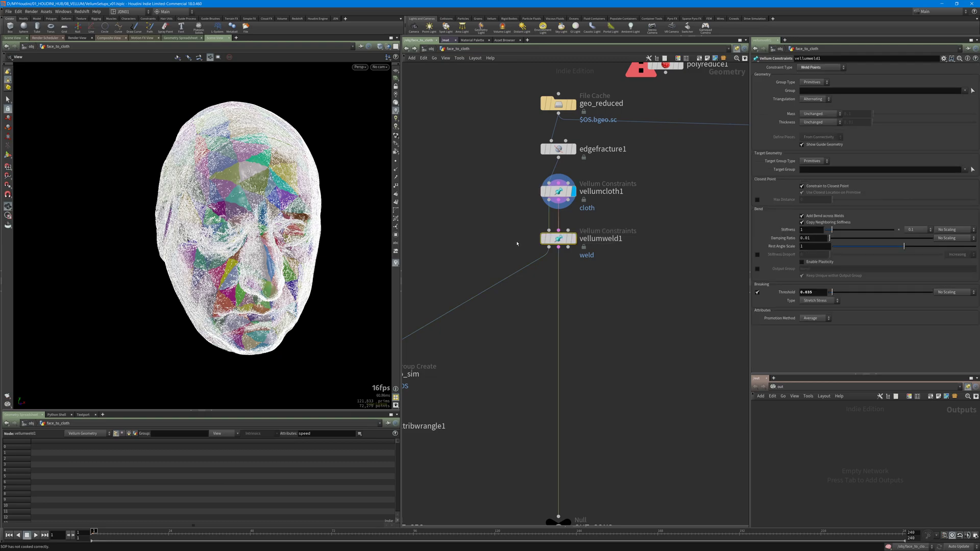
pyautogui.press('r')
pyautogui.click(568, 243)
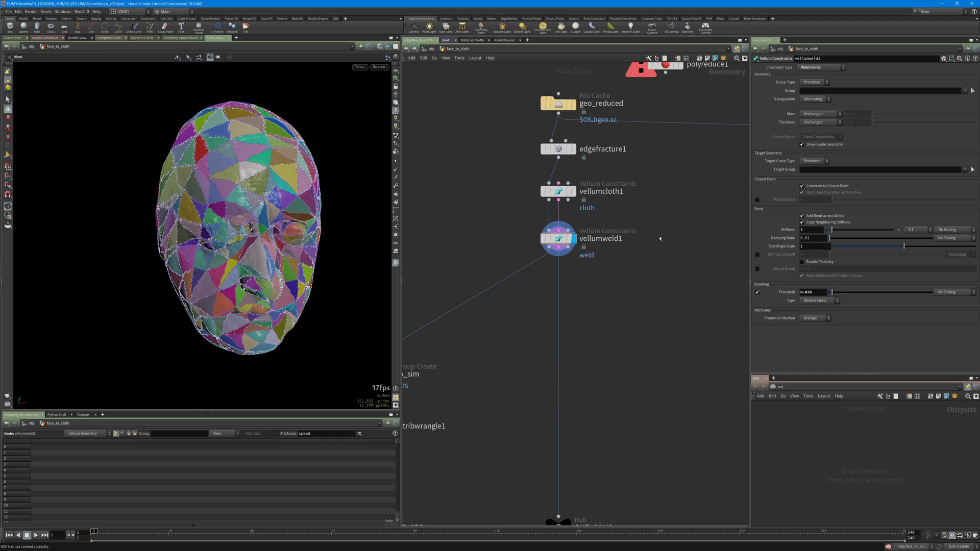
# - Place a Vellum Weld Points node beside vellumweld1 and delete it
pyautogui.press('Tab')
pyautogui.write('v')
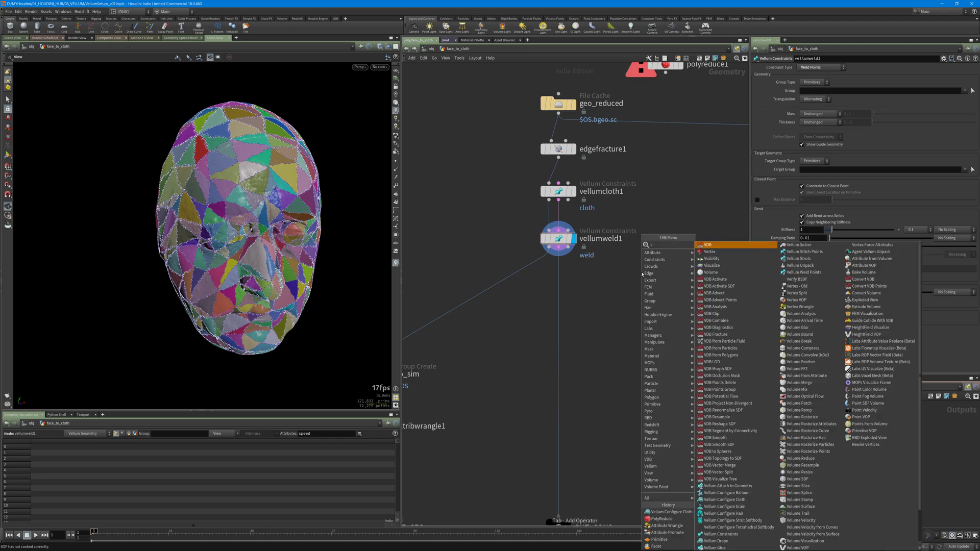
pyautogui.write('ellumw')
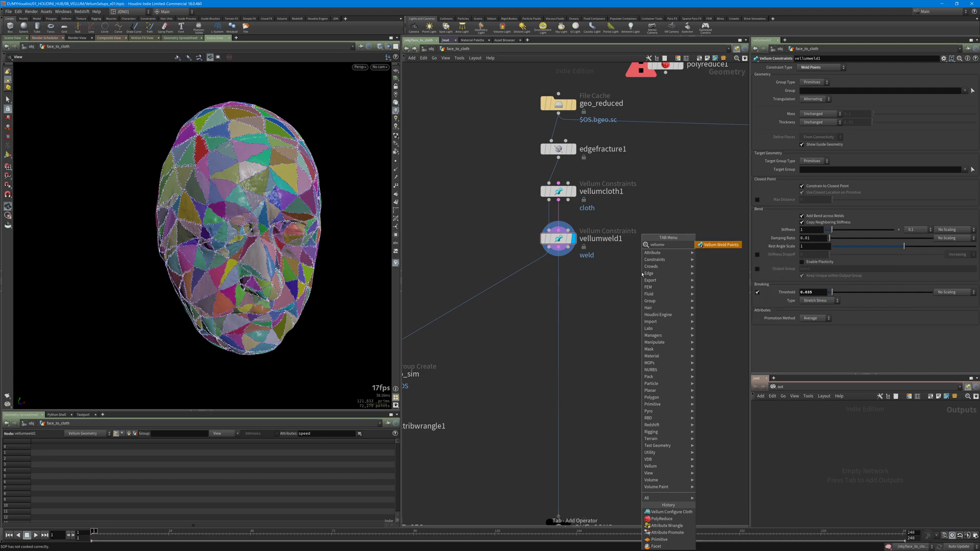
pyautogui.press('Return')
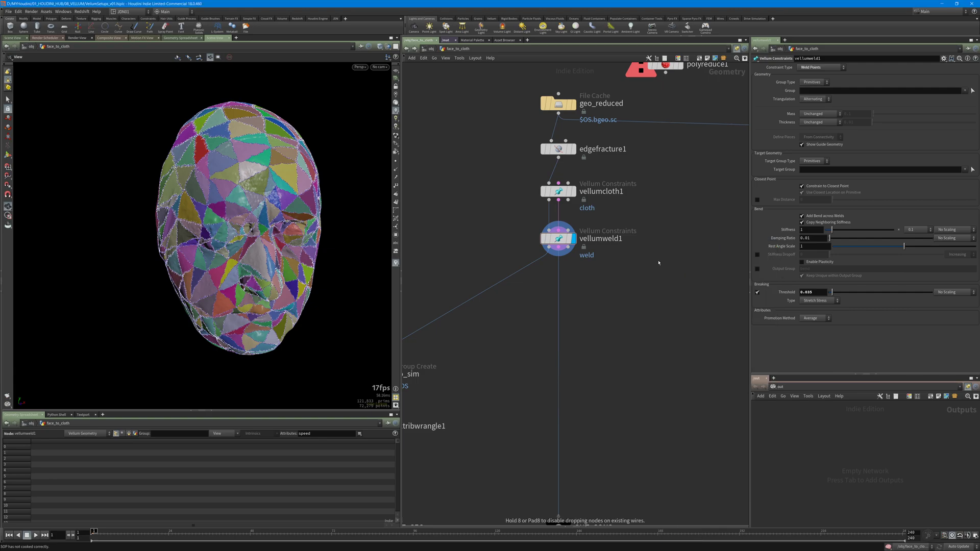
pyautogui.click(676, 270)
pyautogui.press('Delete')
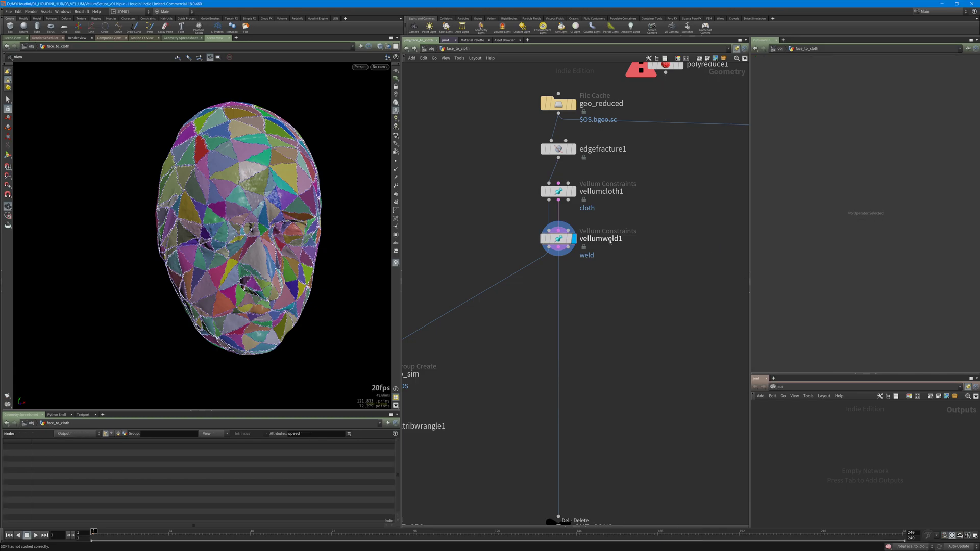
# - Select vellumweld1 and review its breaking threshold and the available breaking types
pyautogui.moveTo(533, 254); pyautogui.dragTo(532, 254)
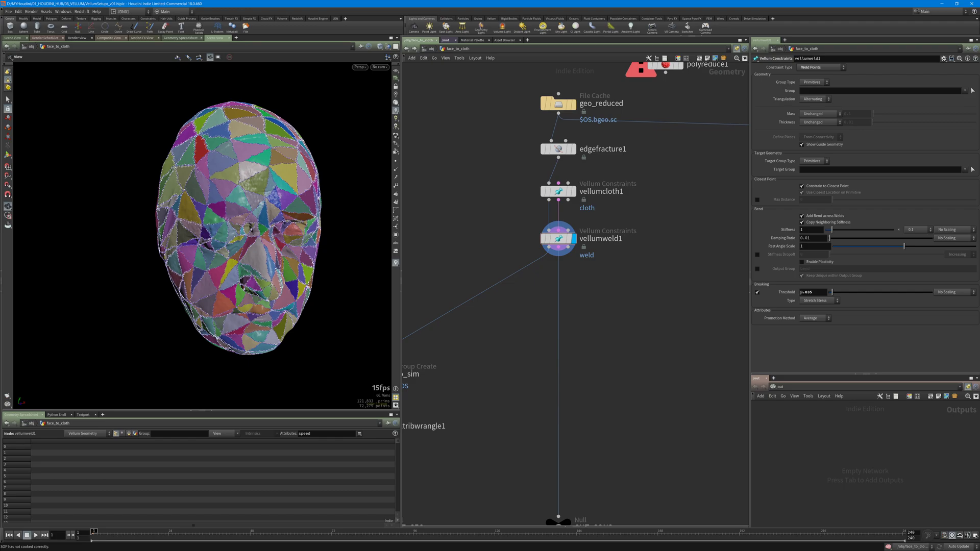
pyautogui.click(816, 292)
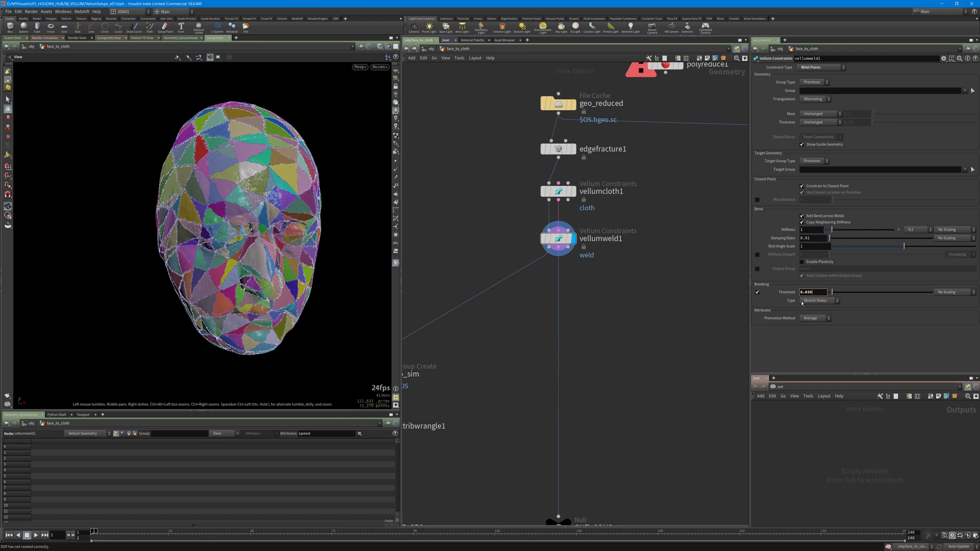
pyautogui.click(815, 301)
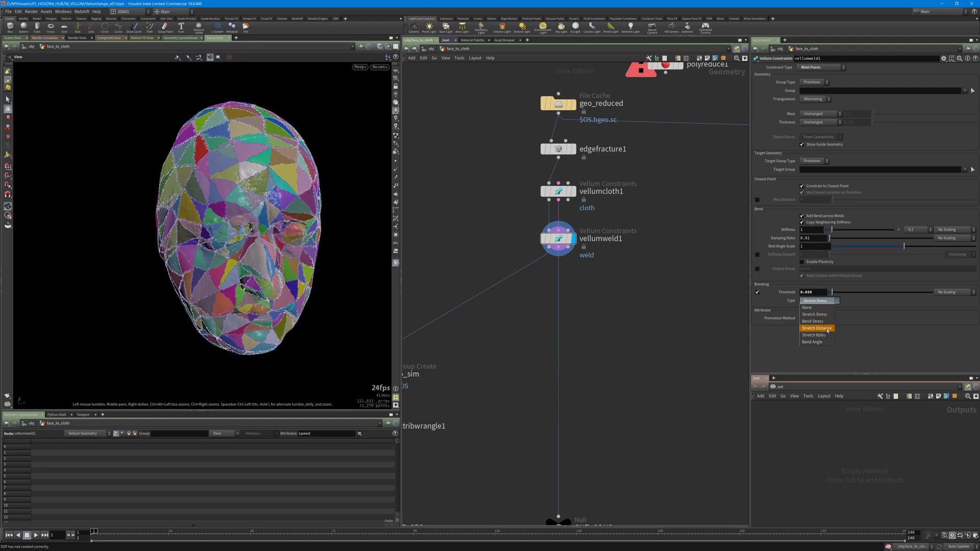
pyautogui.click(877, 337)
pyautogui.doubleClick(819, 292)
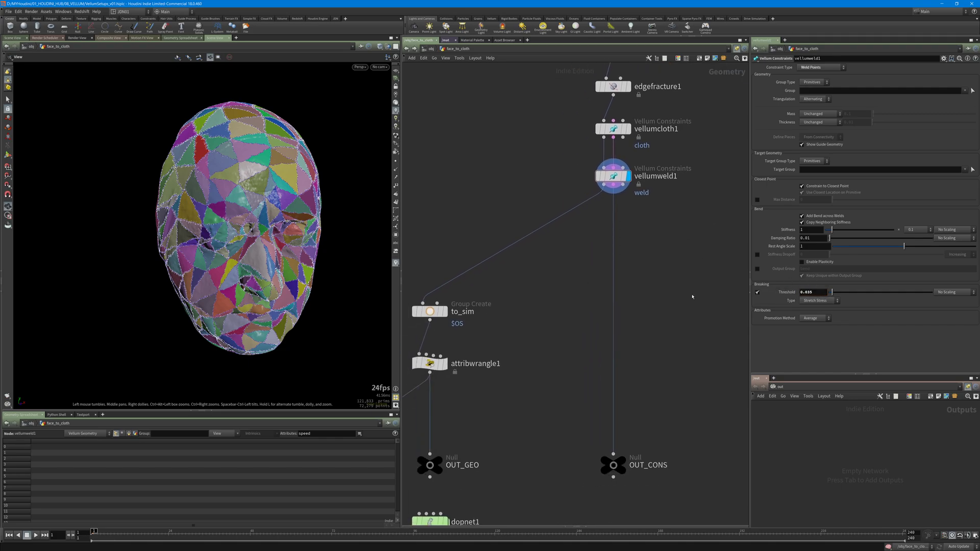
# - Select and display the OUT_CONS null and inspect the constraint geometry around the face
pyautogui.moveTo(686, 286); pyautogui.dragTo(704, 247, button='middle')
pyautogui.scroll(-1, 579, 270)
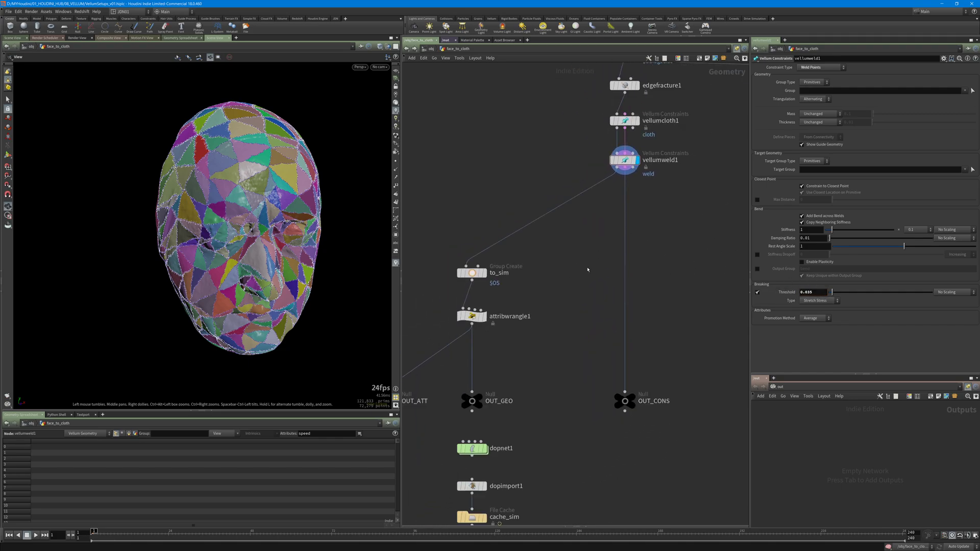
pyautogui.moveTo(582, 267); pyautogui.dragTo(565, 227, button='middle')
pyautogui.moveTo(567, 324); pyautogui.dragTo(656, 420)
pyautogui.press('r')
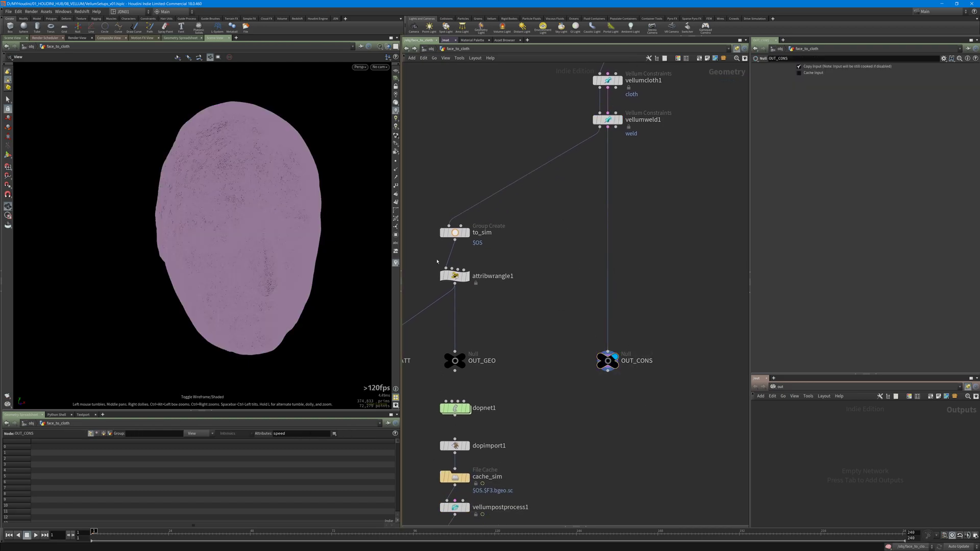
pyautogui.moveTo(254, 219); pyautogui.dragTo(206, 203)
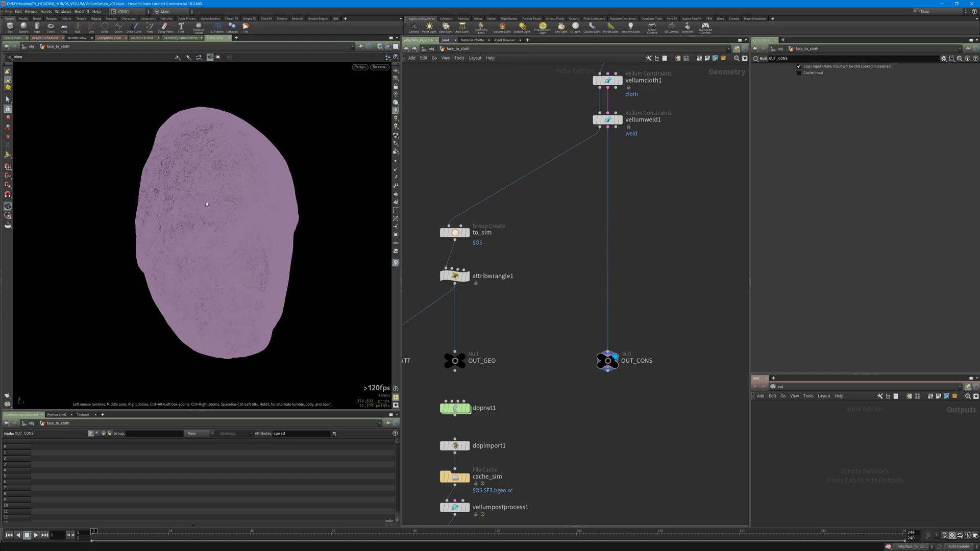
pyautogui.scroll(10, 210, 208)
pyautogui.scroll(-9, 233, 230)
# - Select and display the to_sim group node and inspect its bounding sphere relative to the face
pyautogui.moveTo(510, 259); pyautogui.dragTo(578, 253, button='middle')
pyautogui.moveTo(624, 223); pyautogui.dragTo(620, 223, button='middle')
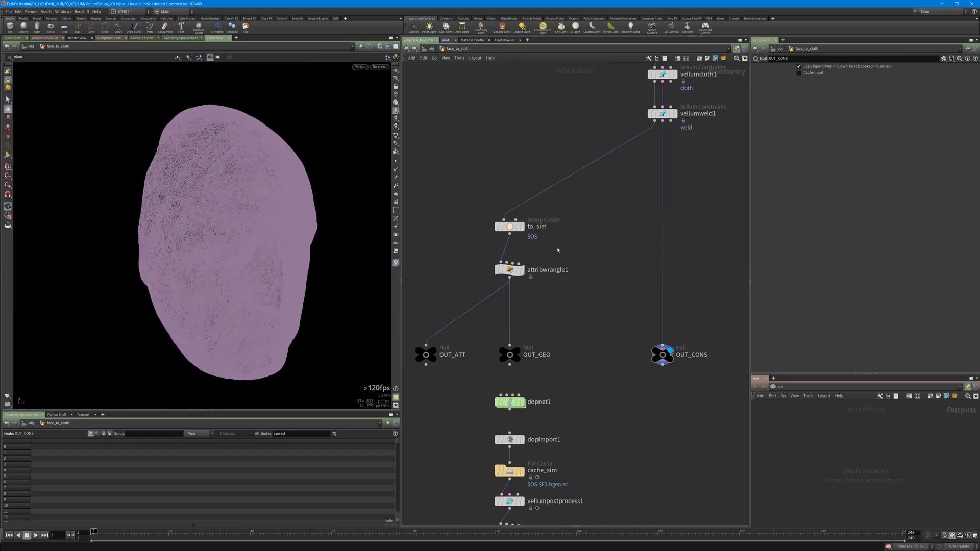
pyautogui.click(509, 227)
pyautogui.press('r')
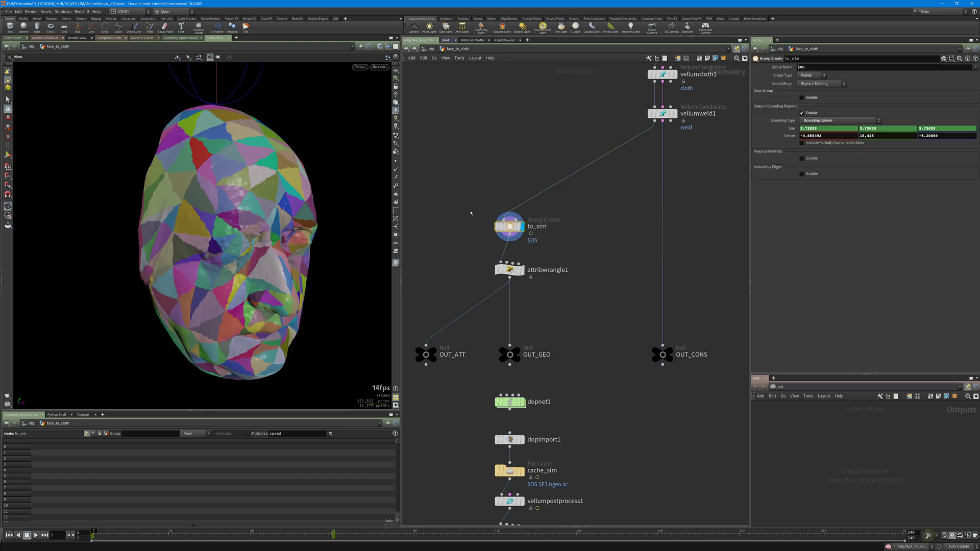
pyautogui.scroll(-3, 301, 194)
pyautogui.moveTo(301, 194); pyautogui.dragTo(280, 193)
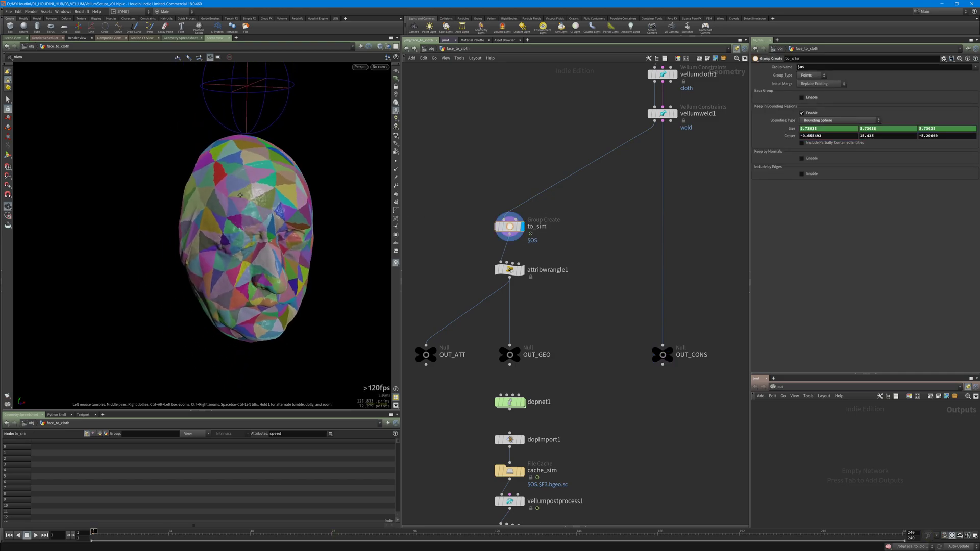
pyautogui.moveTo(279, 192); pyautogui.dragTo(255, 211, button='middle')
pyautogui.scroll(-2, 255, 212)
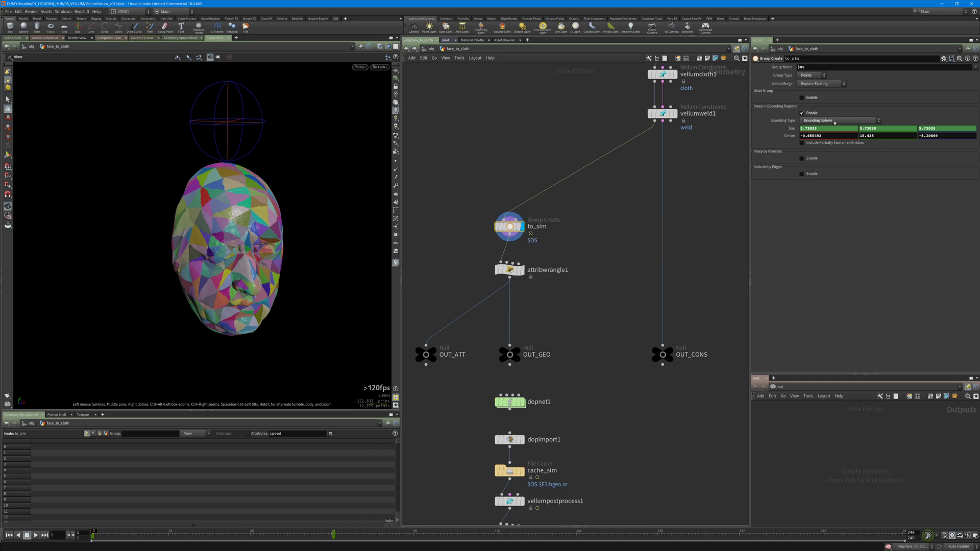
pyautogui.moveTo(107, 534)
pyautogui.mouseDown()
pyautogui.moveTo(300, 523)
pyautogui.moveTo(93, 523)
pyautogui.mouseUp()
pyautogui.moveTo(554, 316); pyautogui.dragTo(565, 305, button='middle')
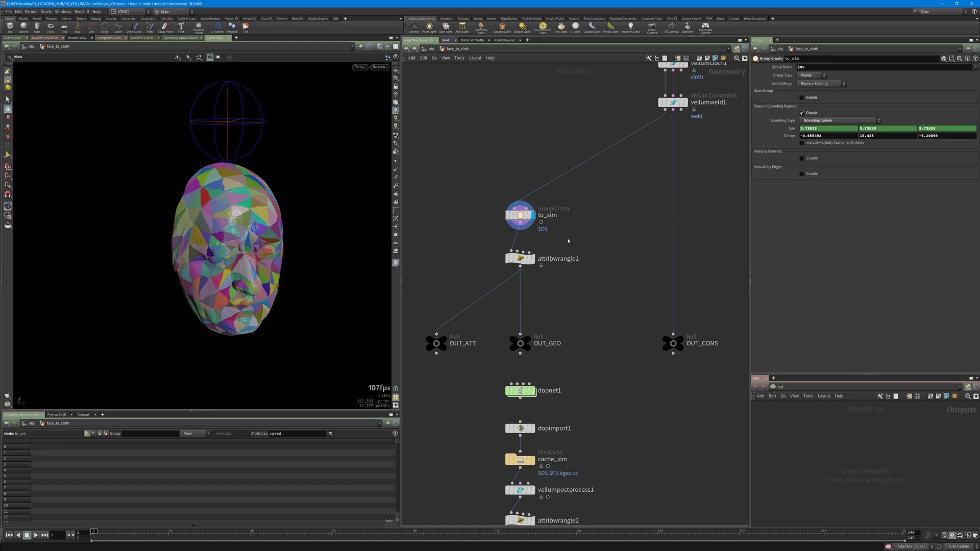
# - Select and display attribwrangle1 and inspect the fractured face it outputs
pyautogui.moveTo(565, 241); pyautogui.dragTo(479, 272)
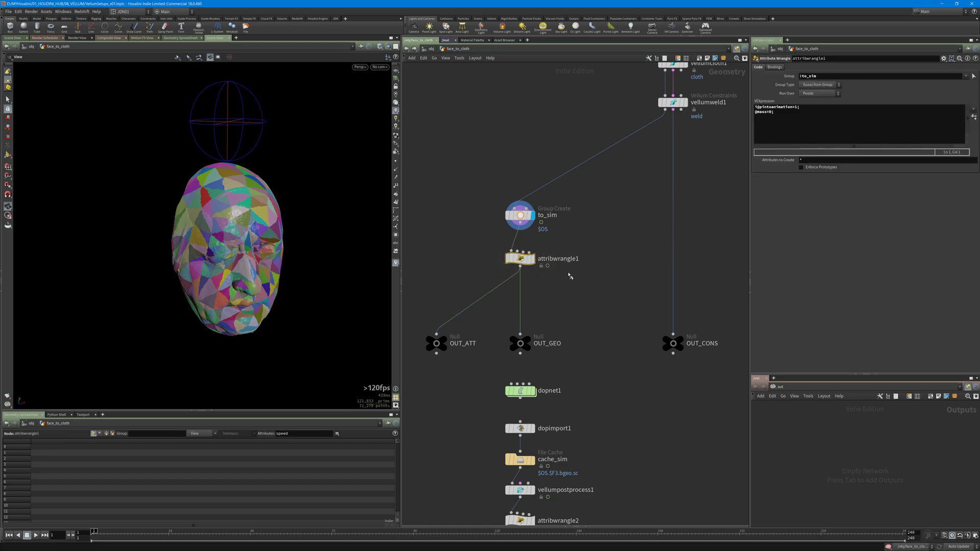
pyautogui.click(531, 258)
pyautogui.moveTo(226, 209); pyautogui.dragTo(222, 198)
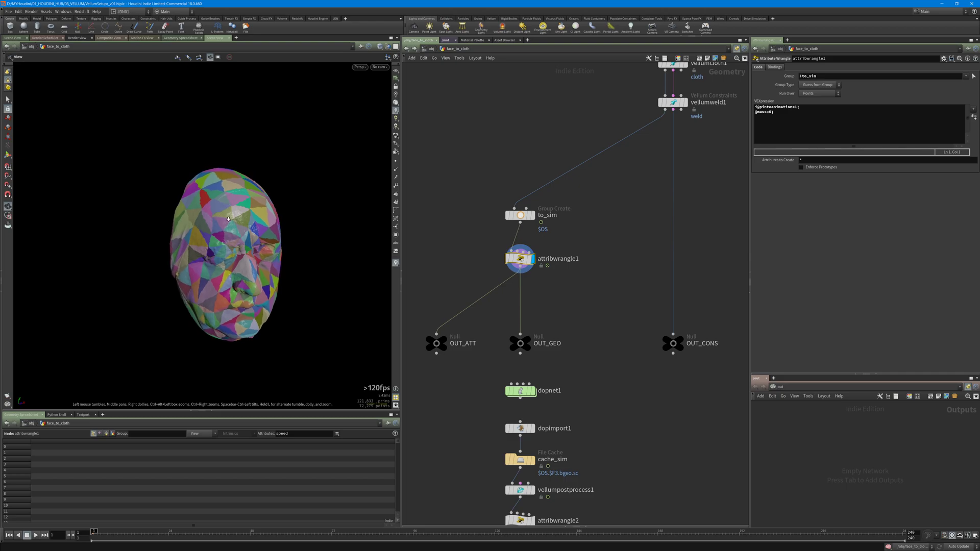
pyautogui.moveTo(222, 198); pyautogui.dragTo(297, 225, button='right')
pyautogui.moveTo(271, 236); pyautogui.dragTo(264, 197, button='middle')
pyautogui.moveTo(264, 197); pyautogui.dragTo(236, 196)
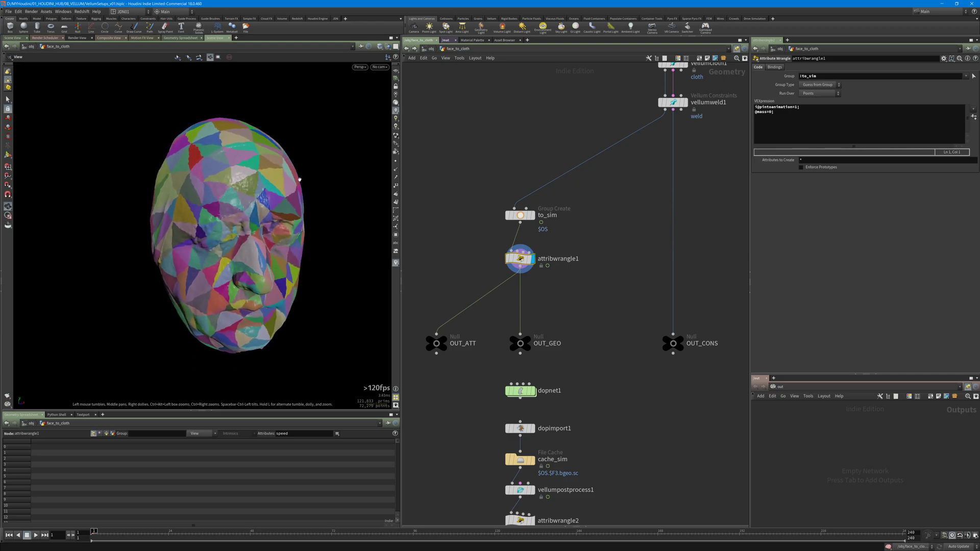
pyautogui.moveTo(297, 183); pyautogui.dragTo(307, 185)
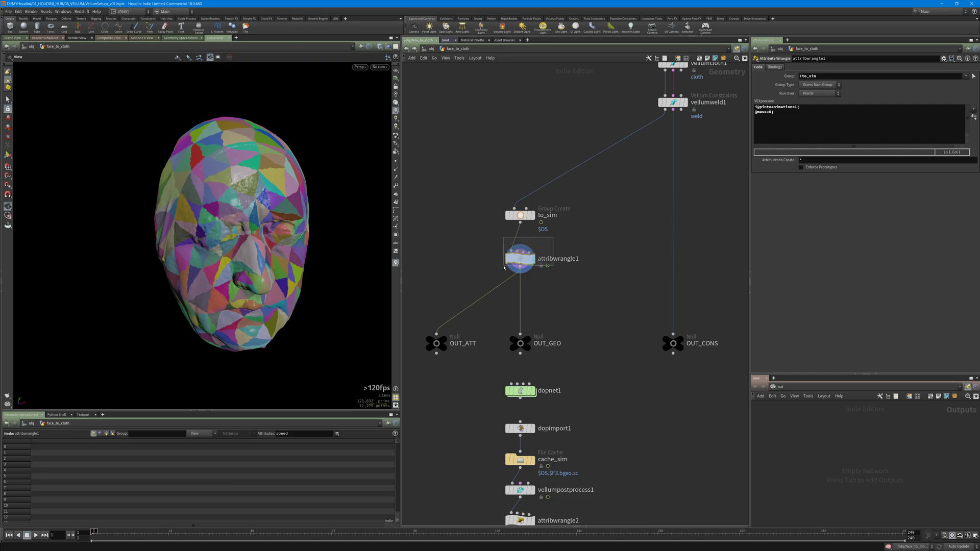
# - Compare to_sim with attribwrangle1 and open attribwrangle1's Group field for editing
pyautogui.moveTo(544, 239); pyautogui.dragTo(478, 182)
pyautogui.moveTo(485, 242); pyautogui.dragTo(523, 262)
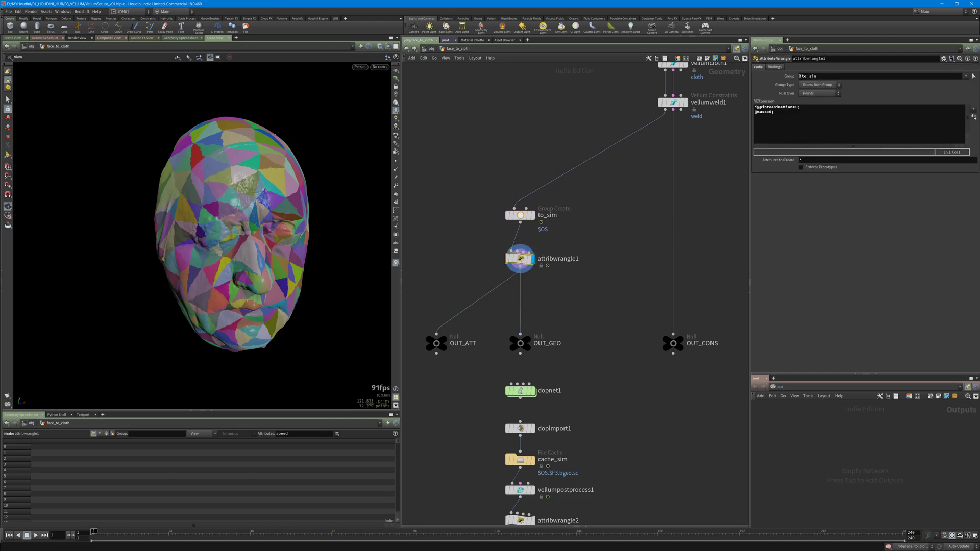
pyautogui.click(800, 76)
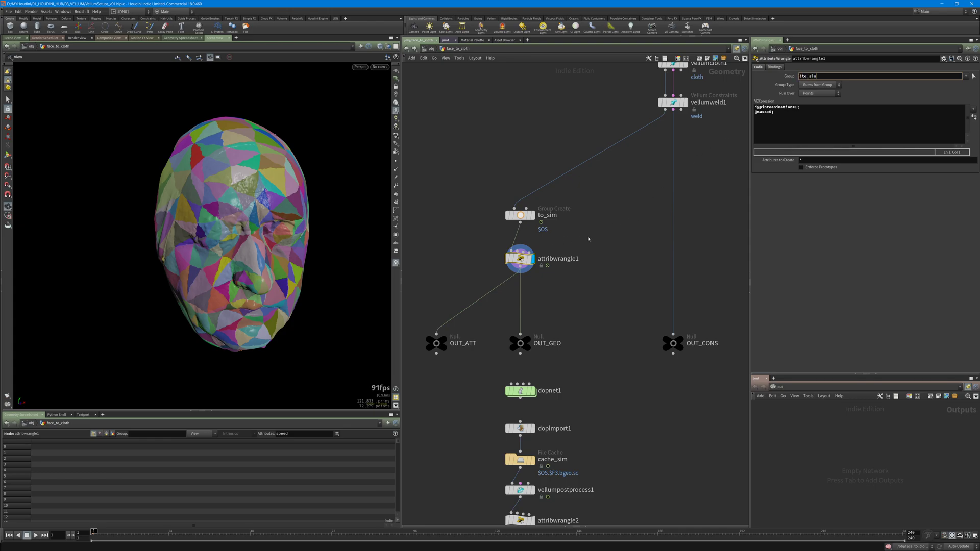
# - Display the to_sim node and scrub the timeline to frame 34 to watch the bounding sphere grow
pyautogui.moveTo(585, 239); pyautogui.dragTo(486, 198)
pyautogui.press('r')
pyautogui.moveTo(95, 532); pyautogui.dragTo(203, 531)
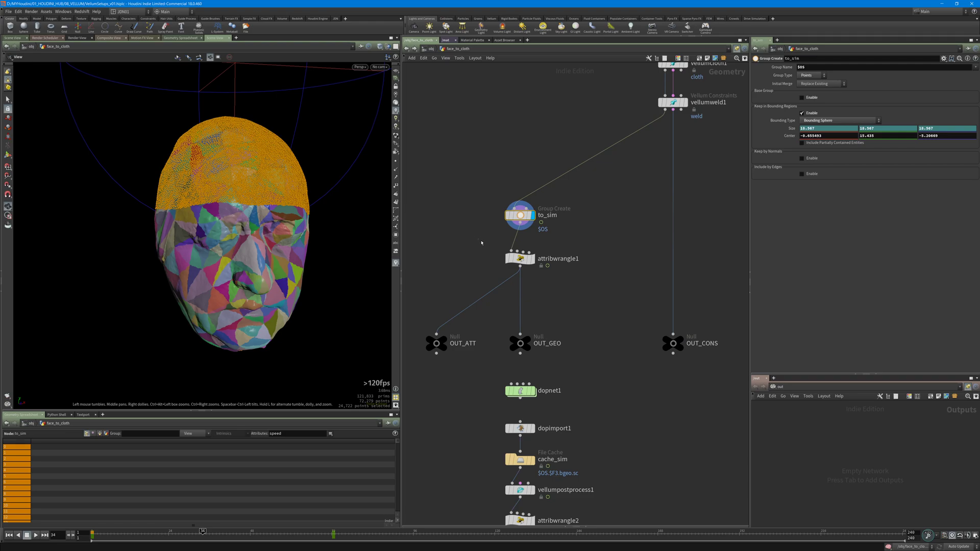
# - Select attribwrangle1 and highlight its two lines of VEX code
pyautogui.click(520, 259)
pyautogui.moveTo(787, 114); pyautogui.dragTo(753, 106)
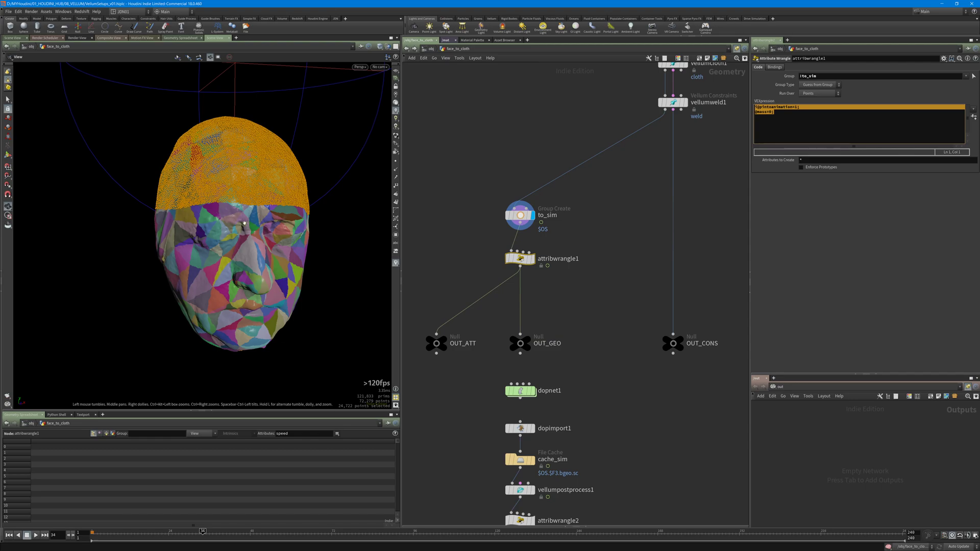
pyautogui.moveTo(457, 280); pyautogui.dragTo(594, 237)
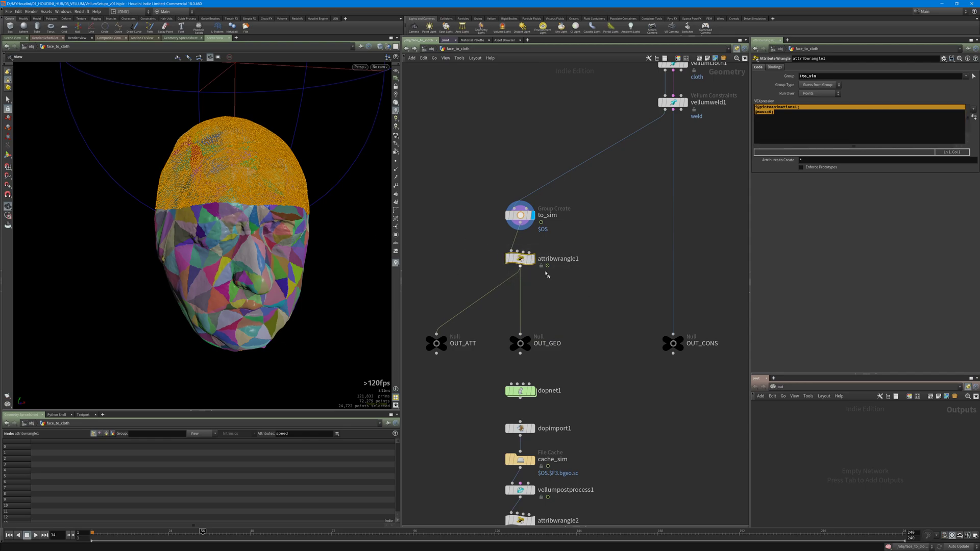
# - Display attribwrangle1 and check its settings against those of the to_sim group node
pyautogui.click(532, 258)
pyautogui.moveTo(567, 302); pyautogui.dragTo(572, 288, button='middle')
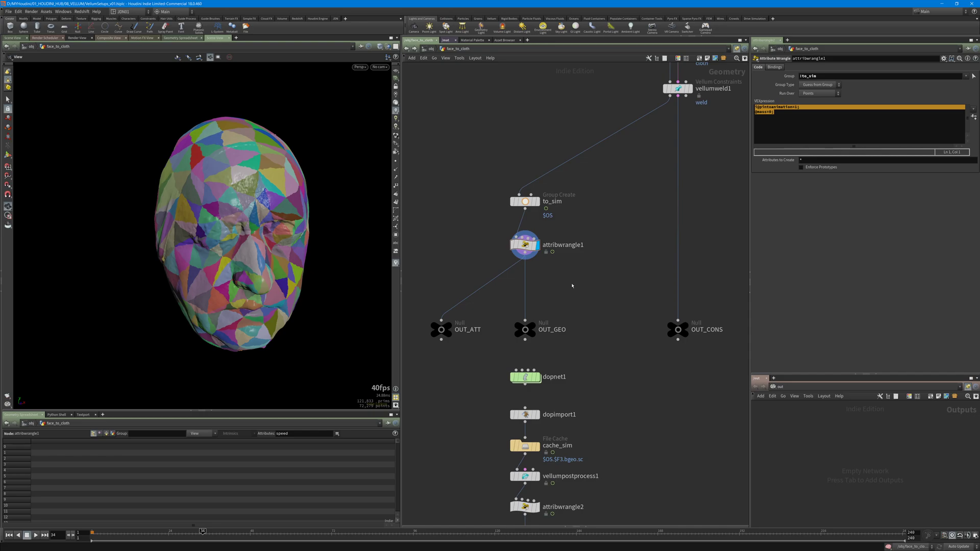
pyautogui.click(526, 202)
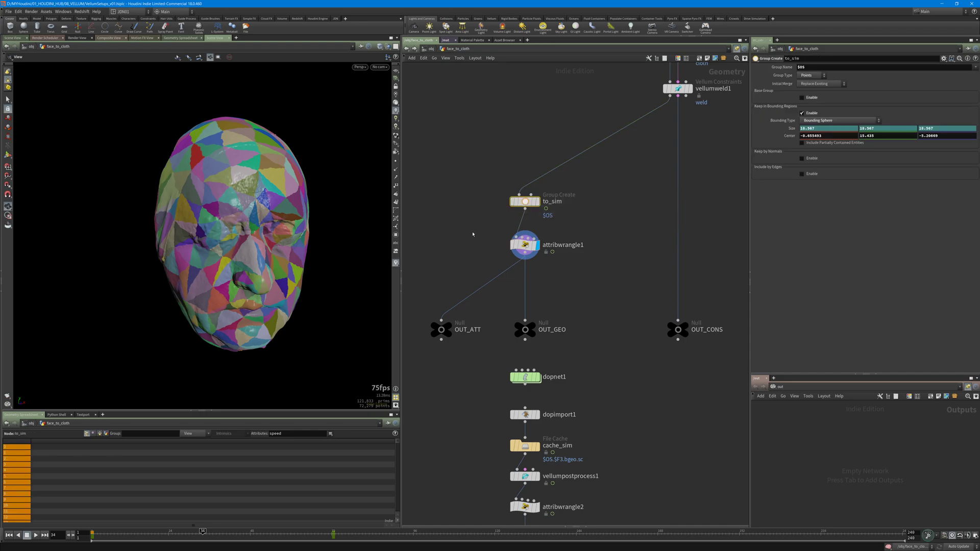
pyautogui.click(524, 245)
# - Review the constraint settings of vellumcloth1 and vellumweld1 further up the network
pyautogui.moveTo(615, 185); pyautogui.dragTo(584, 273, button='middle')
pyautogui.moveTo(529, 221); pyautogui.dragTo(522, 266, button='middle')
pyautogui.click(649, 188)
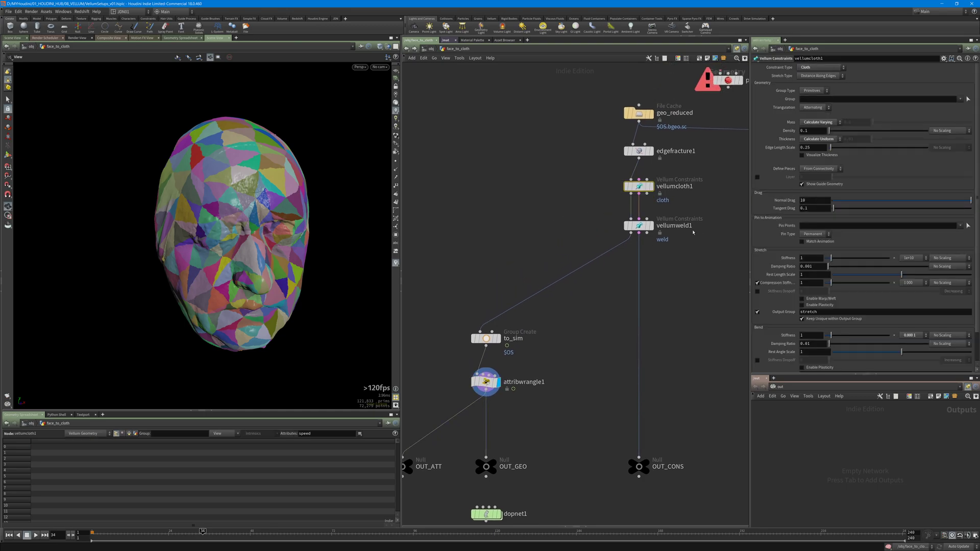
pyautogui.click(638, 226)
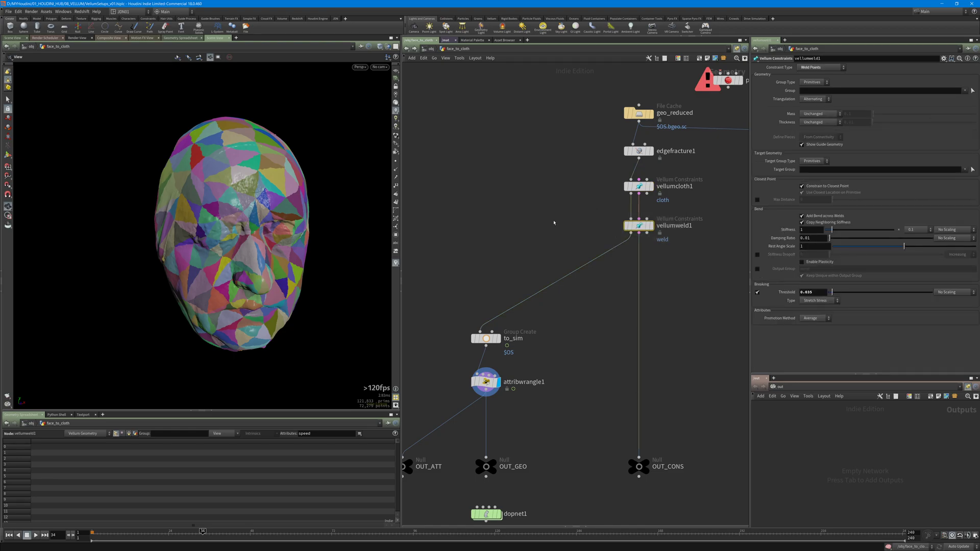
# - Return to attribwrangle1 and select it to show its VEX code
pyautogui.moveTo(520, 253); pyautogui.dragTo(552, 133, button='middle')
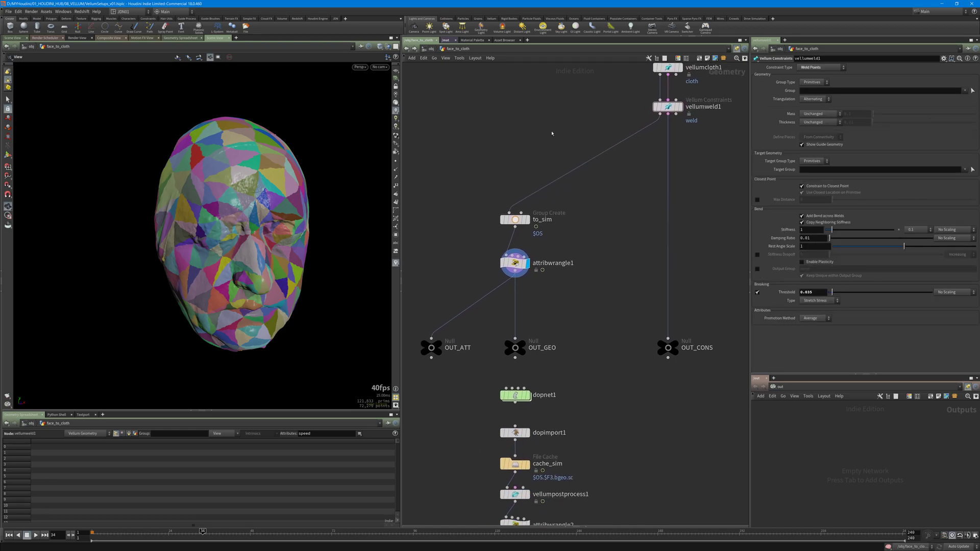
pyautogui.moveTo(568, 240); pyautogui.dragTo(504, 280)
pyautogui.moveTo(466, 189); pyautogui.dragTo(531, 238)
pyautogui.click(515, 263)
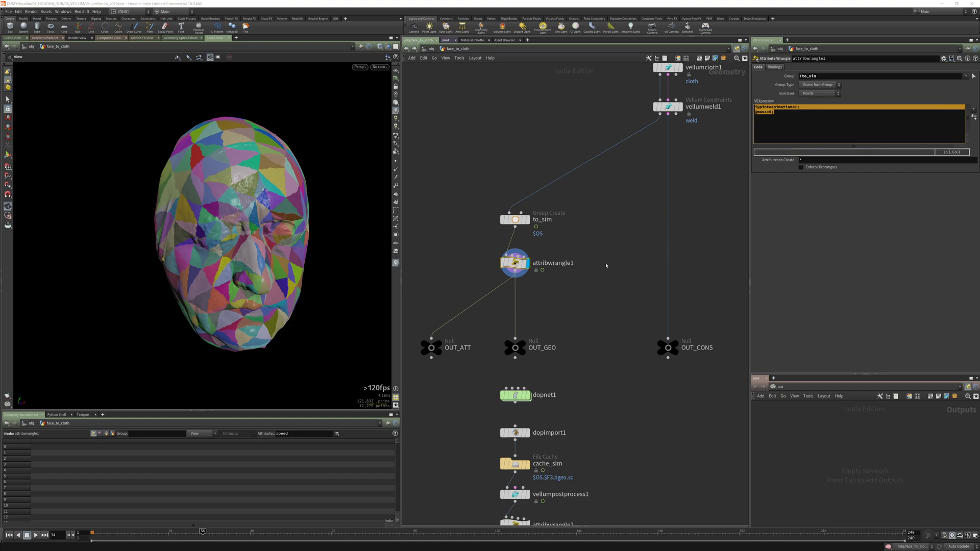
# - Display the OUT_GEO null, select the OUT_ATT null, and open its name for editing without changing it
pyautogui.moveTo(548, 328); pyautogui.dragTo(565, 303, button='middle')
pyautogui.click(514, 349)
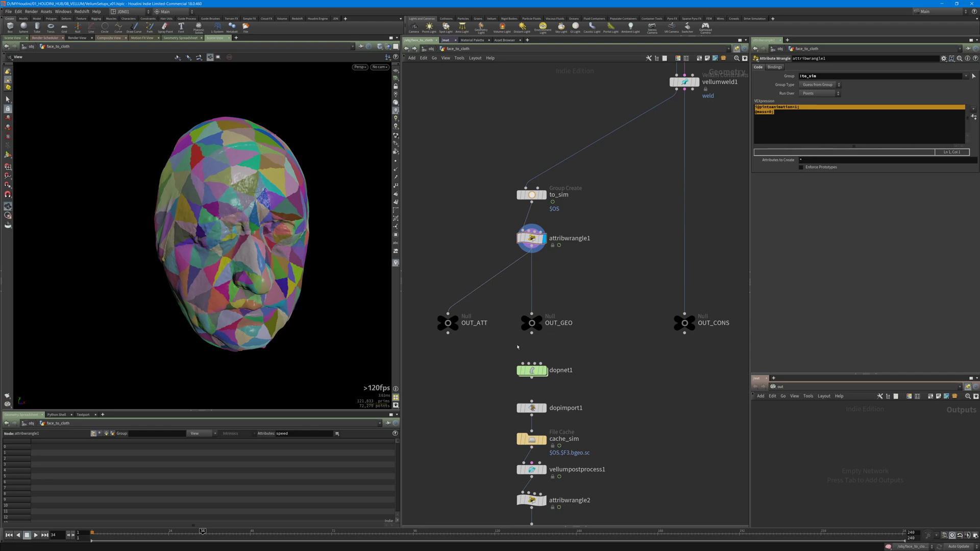
pyautogui.moveTo(517, 341); pyautogui.dragTo(414, 305)
pyautogui.press('r')
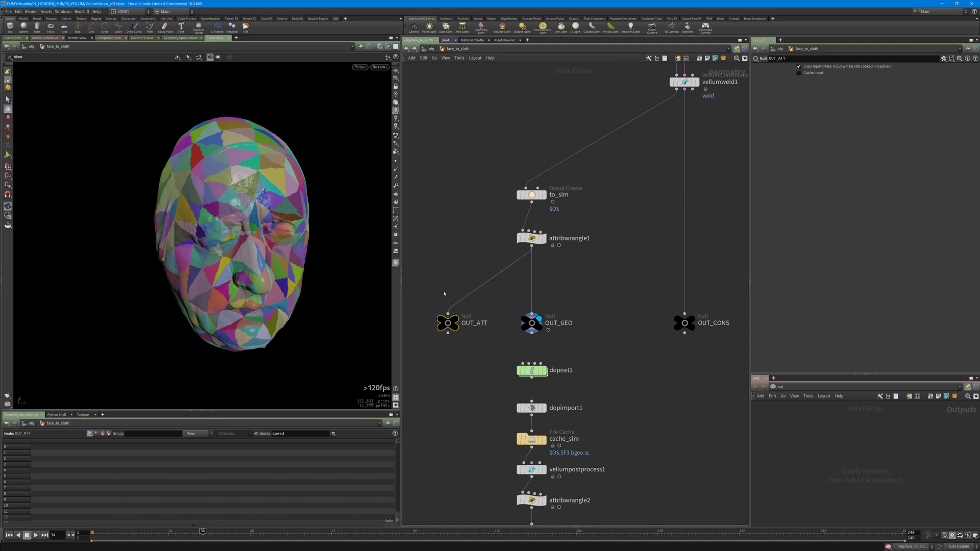
pyautogui.press('F2')
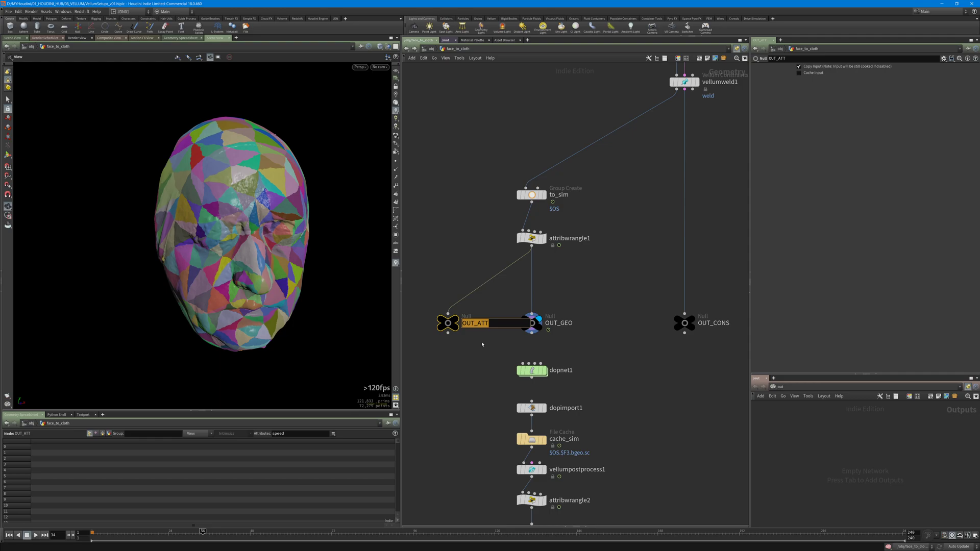
pyautogui.click(485, 232)
# - Enter the dopnet1 network, return to the first frame, and view the simulation's face and ground plane
pyautogui.moveTo(582, 316); pyautogui.dragTo(569, 263, button='middle')
pyautogui.scroll(-2, 598, 261)
pyautogui.moveTo(520, 287)
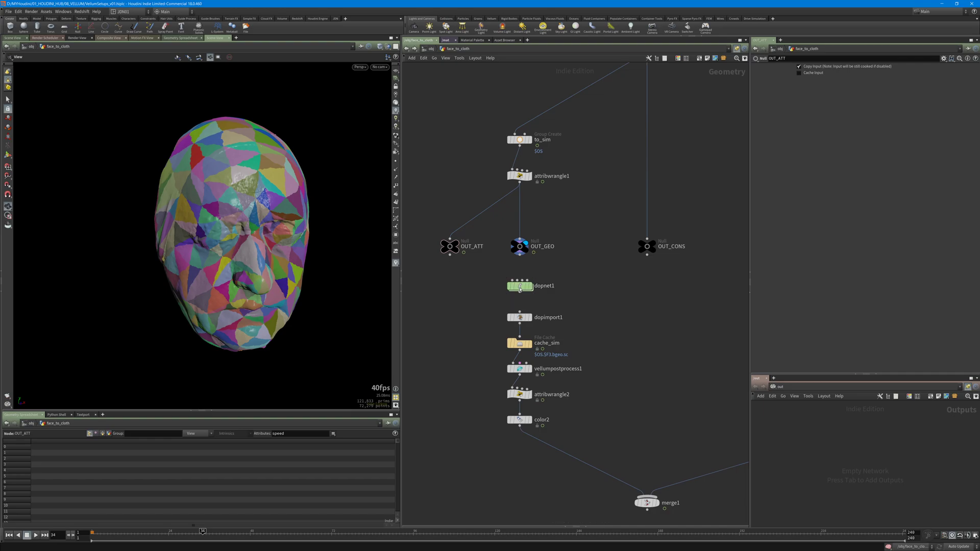
pyautogui.press('i')
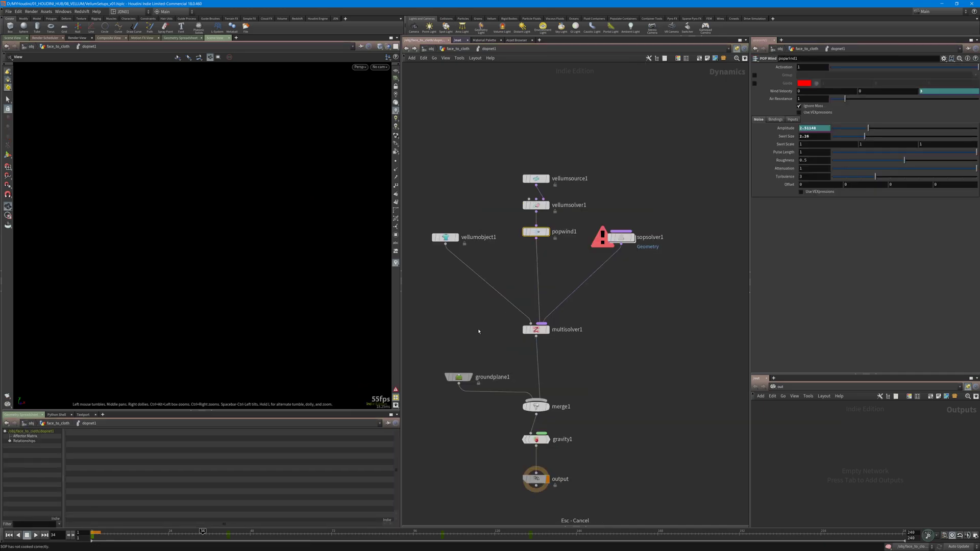
pyautogui.hotkey('ctrl', 'Up')
pyautogui.moveTo(240, 240); pyautogui.dragTo(264, 244)
pyautogui.moveTo(264, 244); pyautogui.dragTo(272, 215, button='middle')
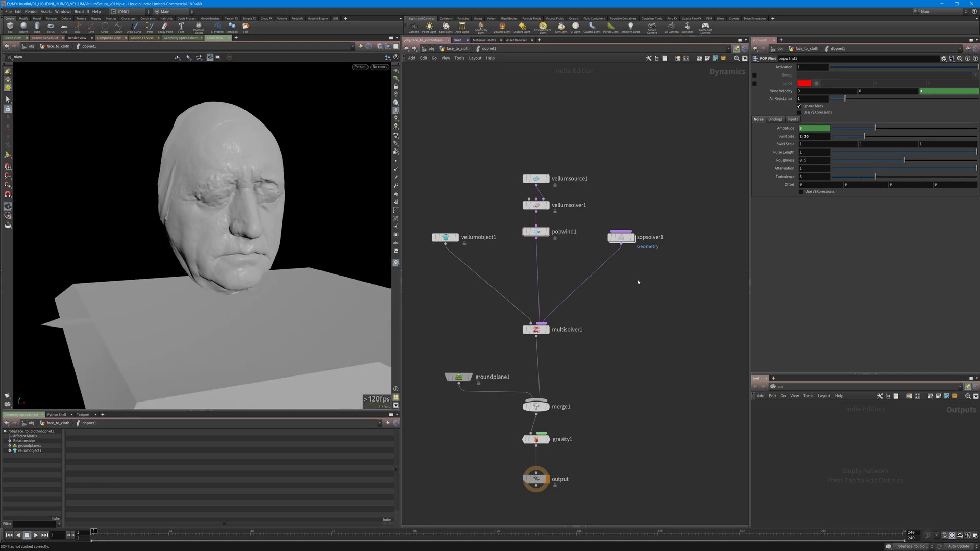
# - Move the output and gravity1 nodes slightly lower to space them out below merge1
pyautogui.moveTo(606, 293); pyautogui.dragTo(640, 237, button='middle')
pyautogui.moveTo(540, 416); pyautogui.dragTo(541, 434)
pyautogui.moveTo(549, 372); pyautogui.dragTo(550, 389)
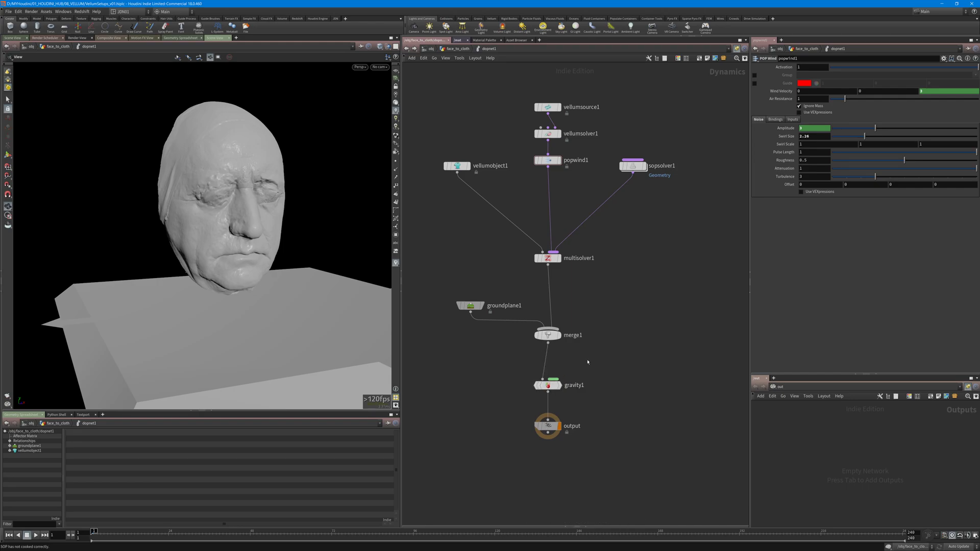
pyautogui.moveTo(513, 350); pyautogui.dragTo(504, 385, button='middle')
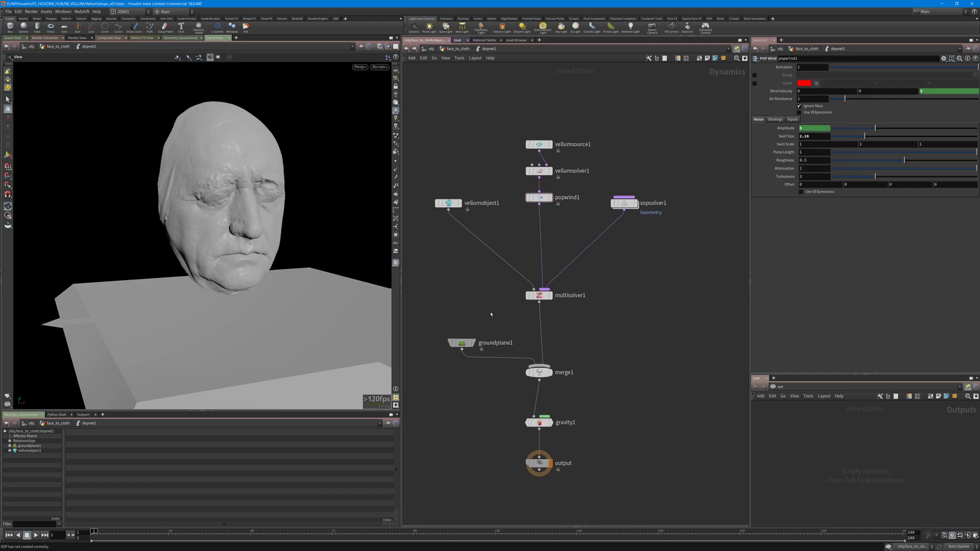
# - Move multisolver1 slightly lower to space it from the solver inputs, and inspect the parameters of vellumobject1, multisolver1 and sopsolver1
pyautogui.moveTo(540, 296); pyautogui.dragTo(540, 309)
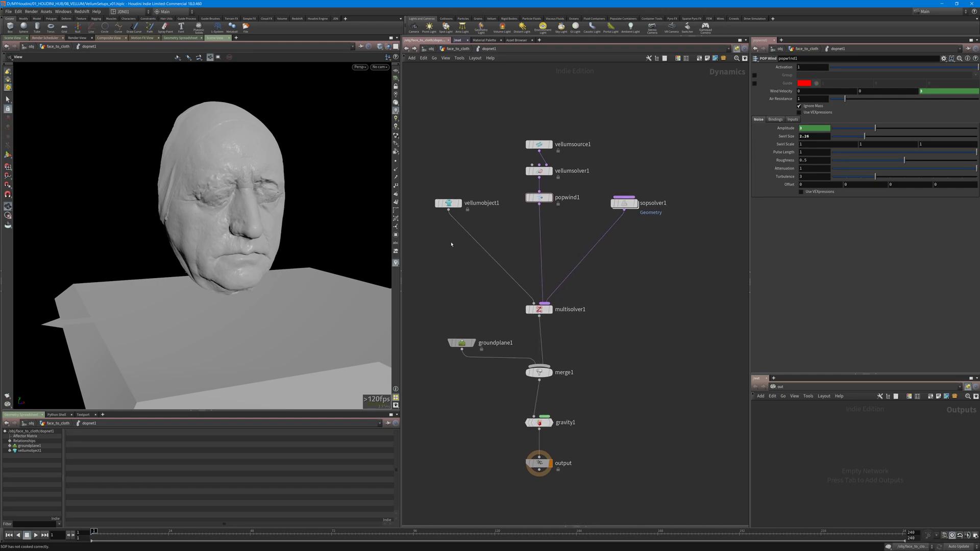
pyautogui.moveTo(504, 217); pyautogui.dragTo(506, 241, button='middle')
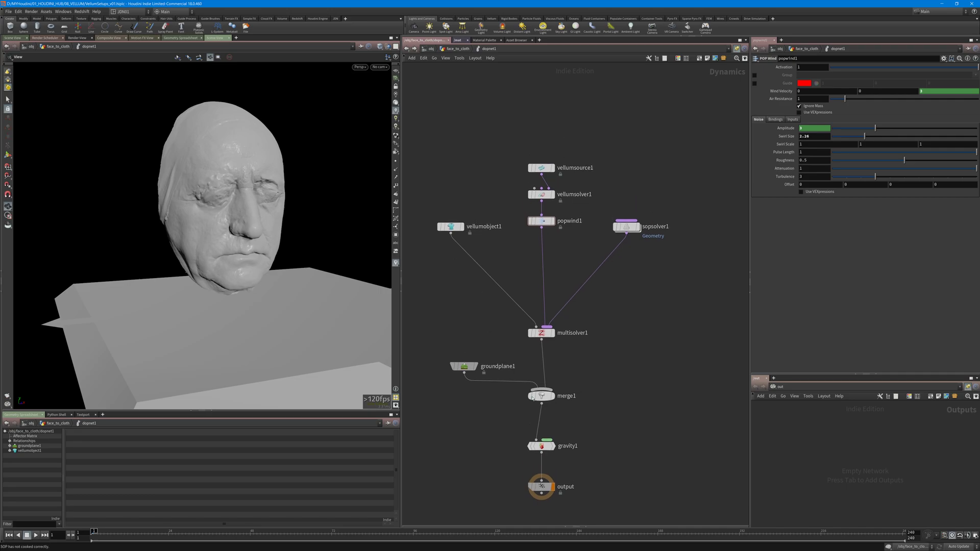
pyautogui.click(451, 226)
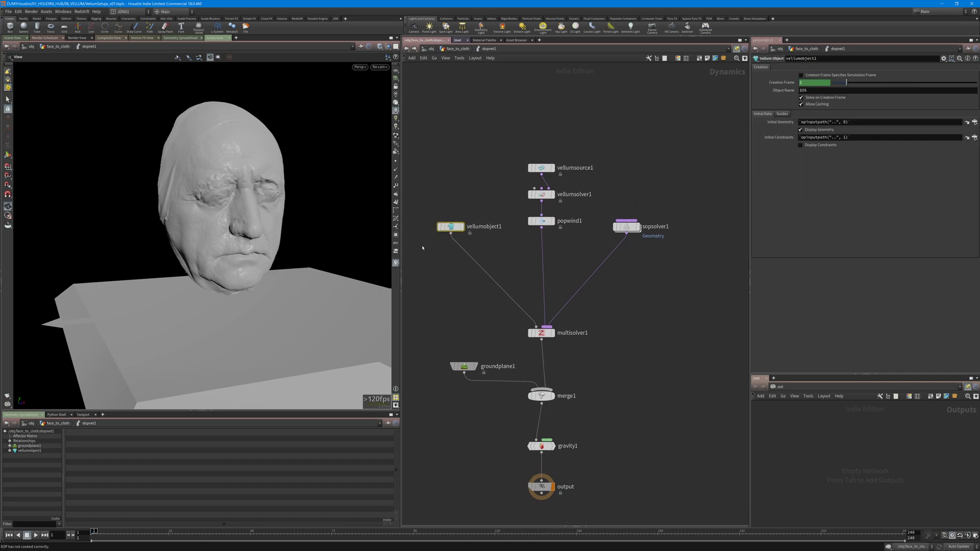
pyautogui.moveTo(483, 194); pyautogui.dragTo(435, 248)
pyautogui.moveTo(597, 319); pyautogui.dragTo(520, 345)
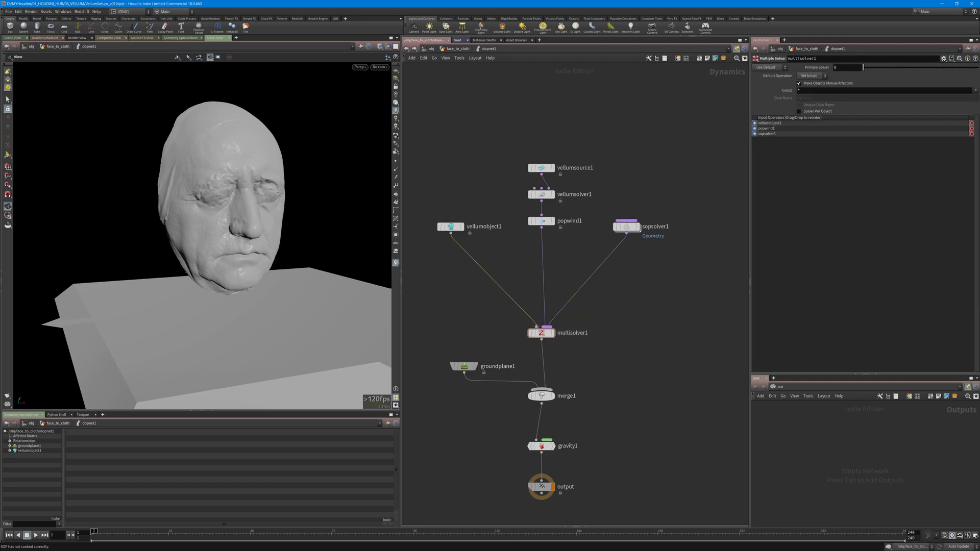
pyautogui.moveTo(647, 266); pyautogui.dragTo(601, 210)
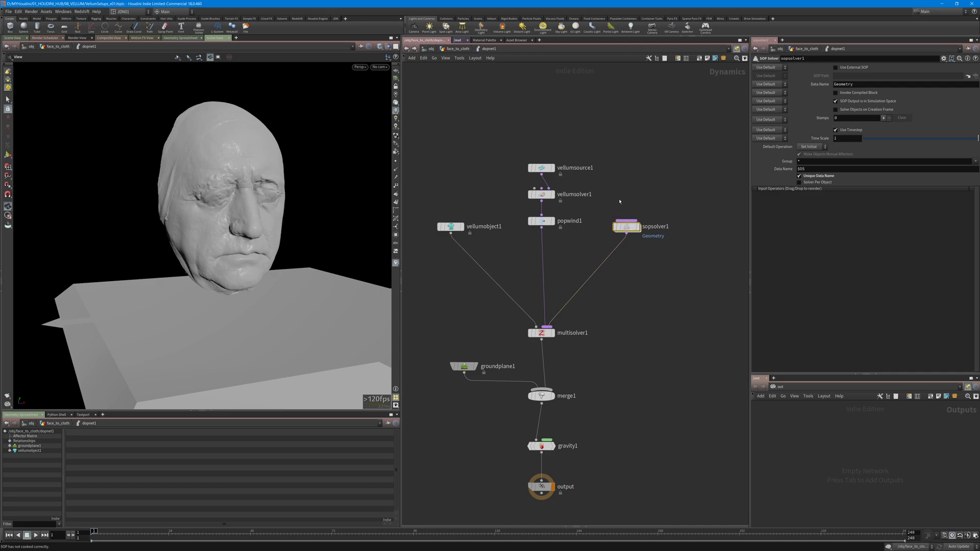
# - Select vellumsource1 and examine its SOP Path and Constraint SOP Path references to OUT_GEO and OUT_CONS
pyautogui.moveTo(576, 183)
pyautogui.mouseDown()
pyautogui.moveTo(507, 155)
pyautogui.moveTo(563, 179)
pyautogui.mouseUp()
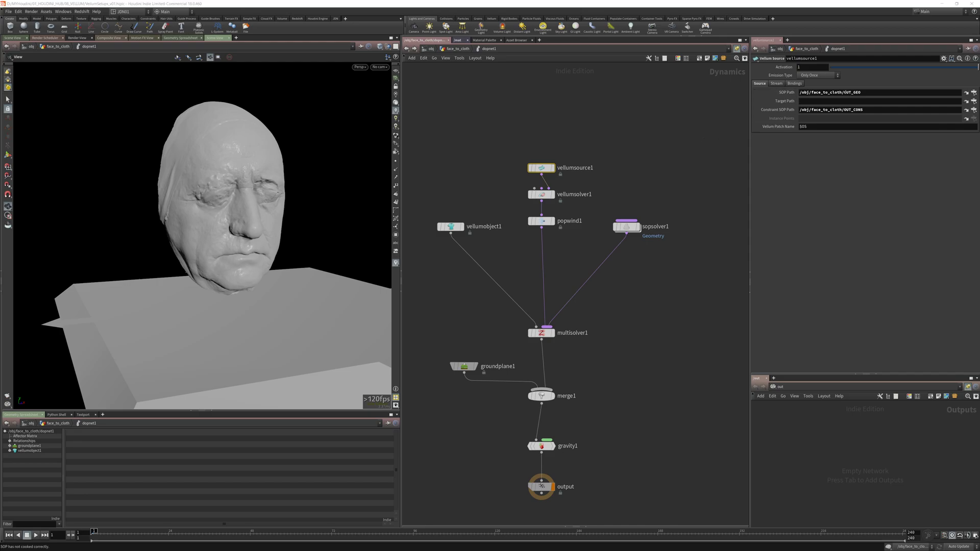
pyautogui.click(859, 93)
pyautogui.moveTo(843, 92); pyautogui.dragTo(861, 93)
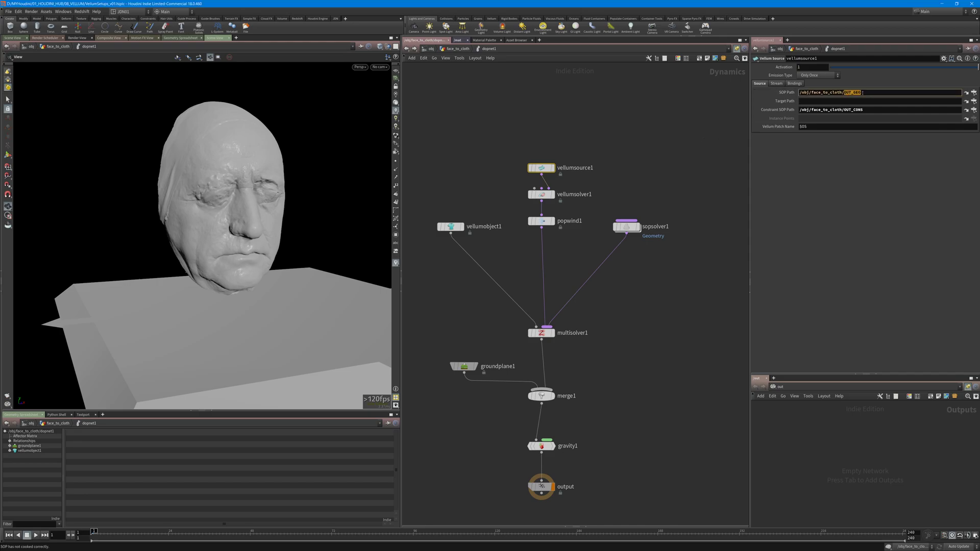
pyautogui.click(845, 110)
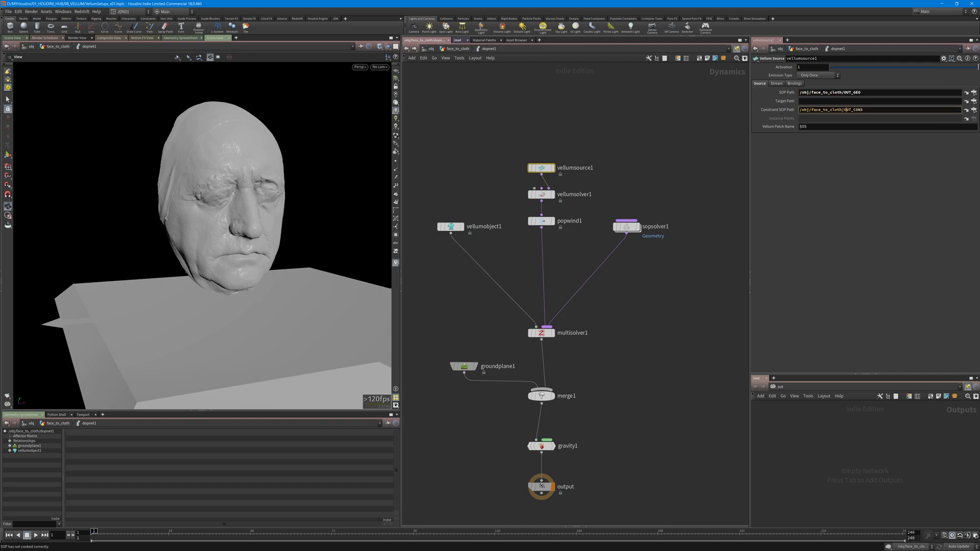
pyautogui.moveTo(843, 110); pyautogui.dragTo(864, 110)
pyautogui.click(490, 84)
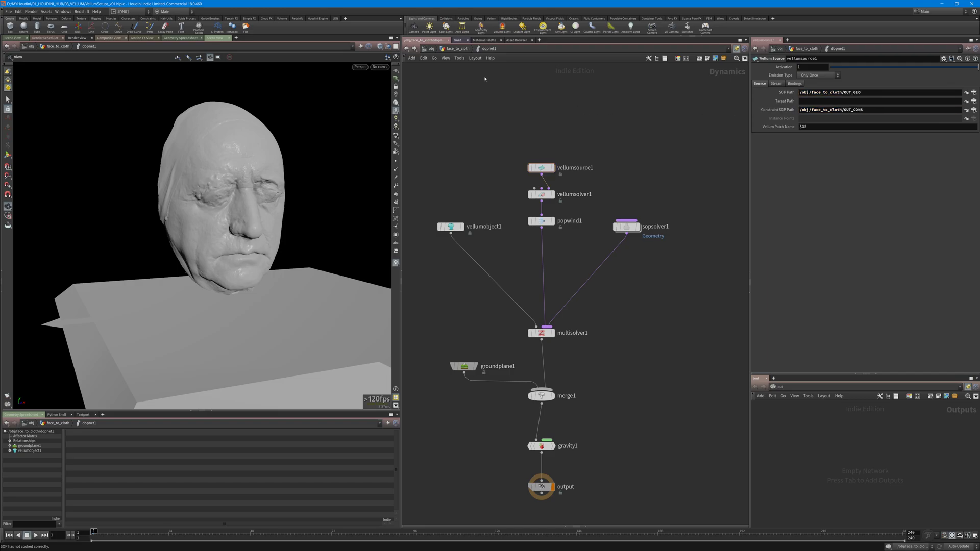
# - Return to the face_to_cloth network, check the OUT_GEO null, and display OUT_CONS to view the constraint geometry up close
pyautogui.click(464, 50)
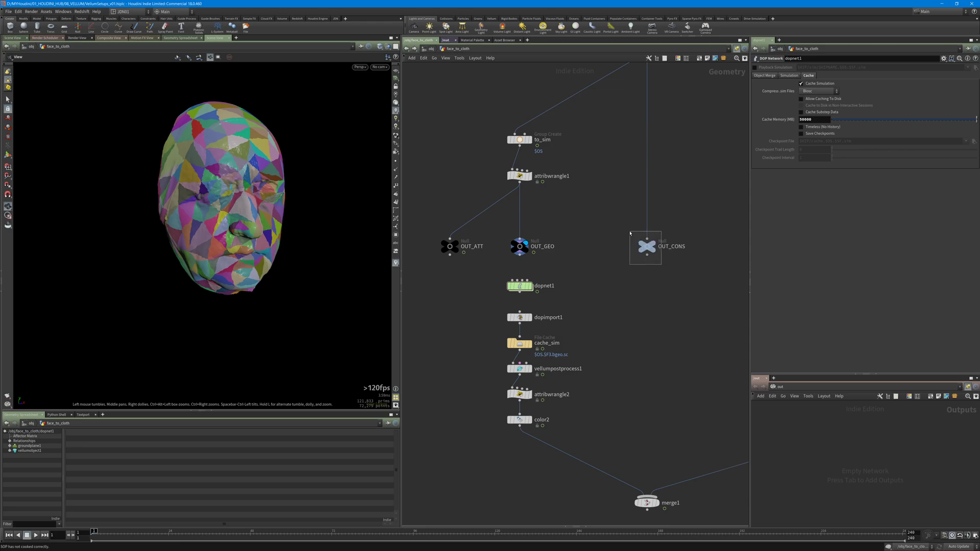
pyautogui.click(646, 245)
pyautogui.click(521, 248)
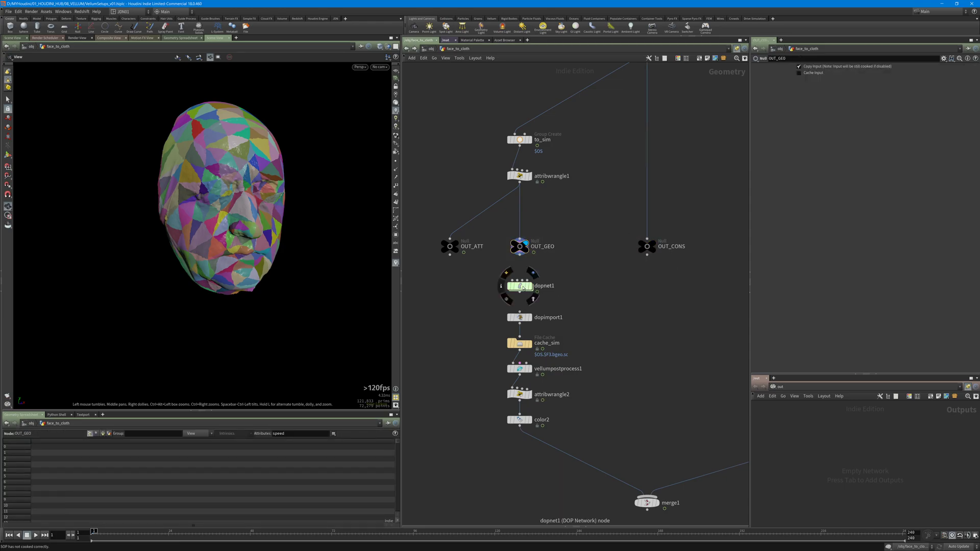
pyautogui.click(654, 245)
pyautogui.moveTo(233, 193); pyautogui.dragTo(405, 195, button='right')
pyautogui.moveTo(285, 189)
pyautogui.mouseDown()
pyautogui.moveTo(251, 145)
pyautogui.moveTo(235, 173)
pyautogui.moveTo(293, 178)
pyautogui.mouseUp()
pyautogui.moveTo(293, 178); pyautogui.dragTo(323, 212, button='right')
# - Enter dopnet1, open the network inside sopsolver1, and select dop_geometry to examine its import parameters
pyautogui.doubleClick(521, 286)
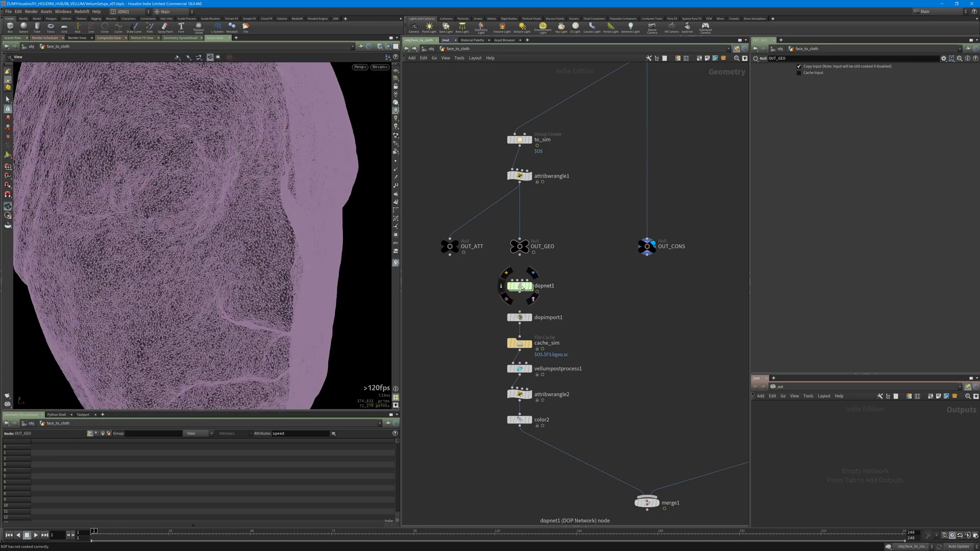
pyautogui.moveTo(649, 289); pyautogui.dragTo(661, 233, button='middle')
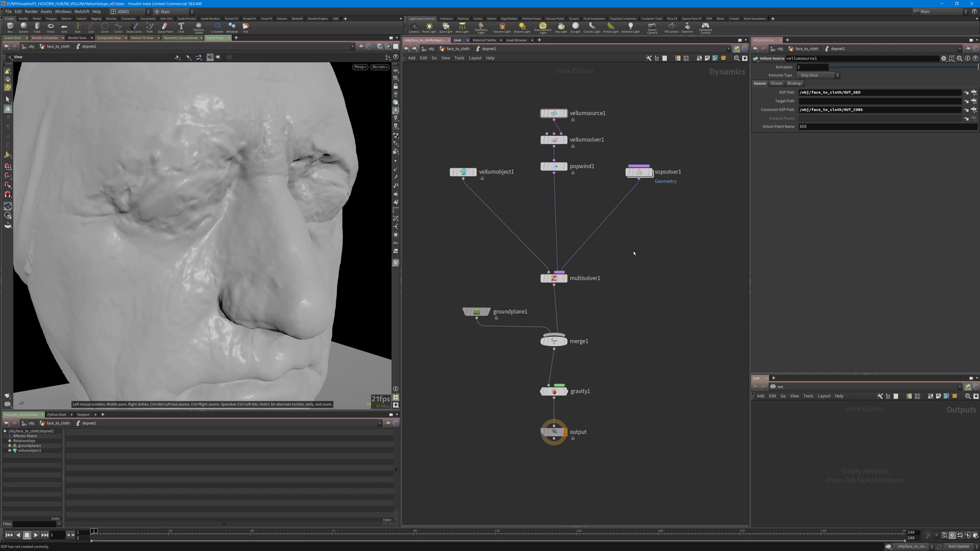
pyautogui.click(645, 172)
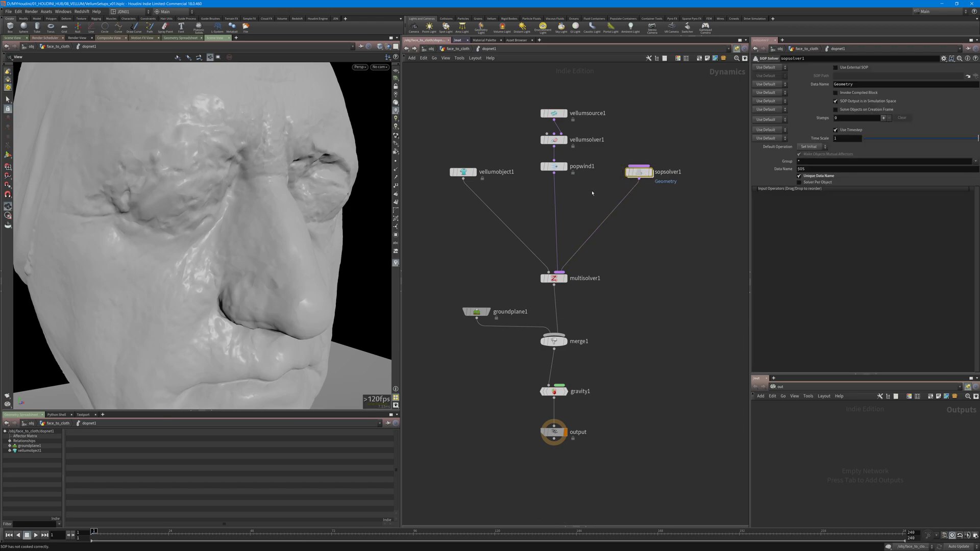
pyautogui.doubleClick(639, 172)
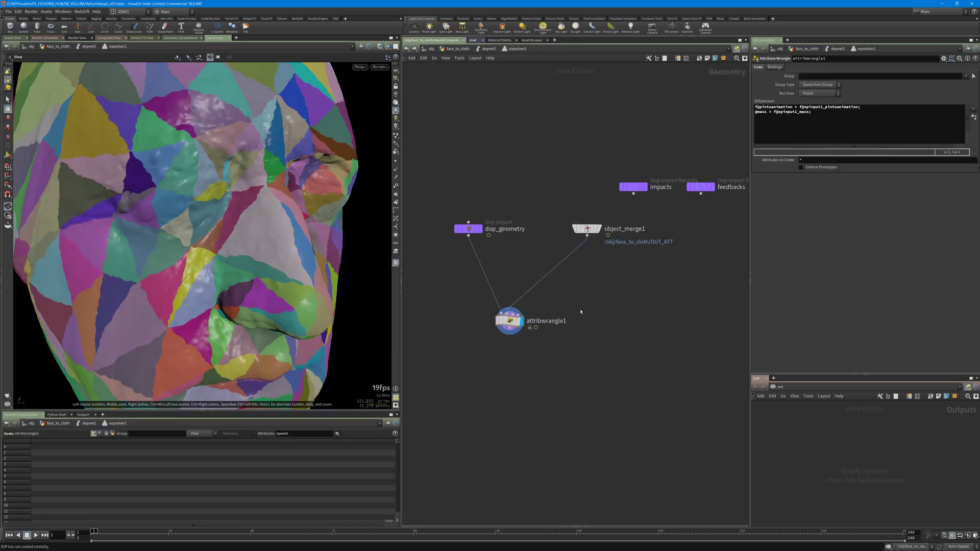
pyautogui.click(526, 189)
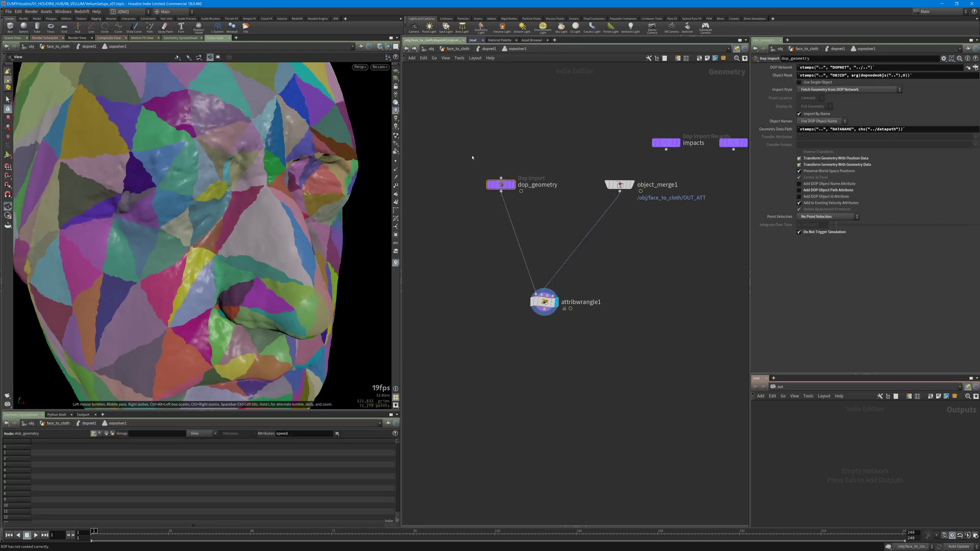
pyautogui.moveTo(516, 188)
pyautogui.moveTo(549, 149); pyautogui.dragTo(451, 187)
# - Go back up to dopnet1 and select vellumobject1, followed by the vellumsource1, vellumsolver1 and popwind1 chain
pyautogui.press('u')
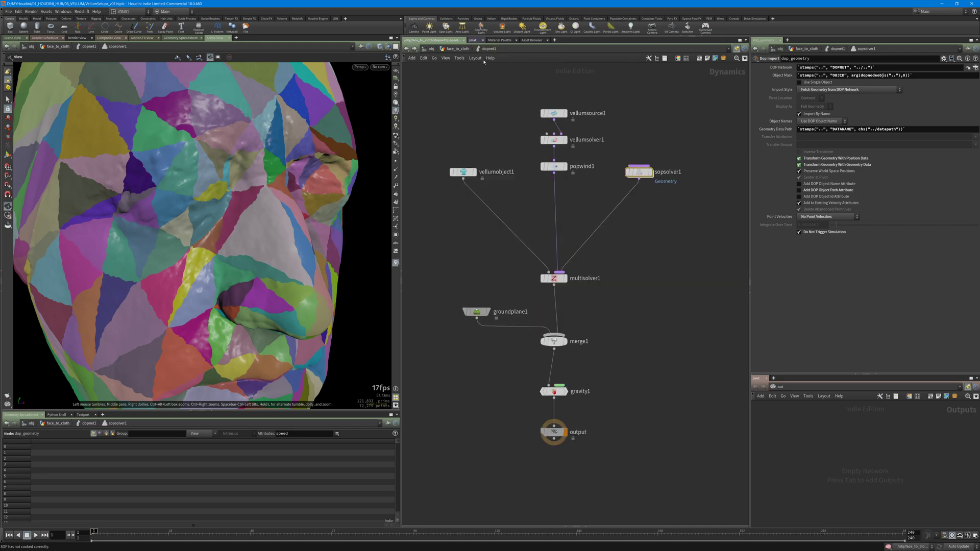
pyautogui.moveTo(490, 138); pyautogui.dragTo(445, 198)
pyautogui.moveTo(639, 174)
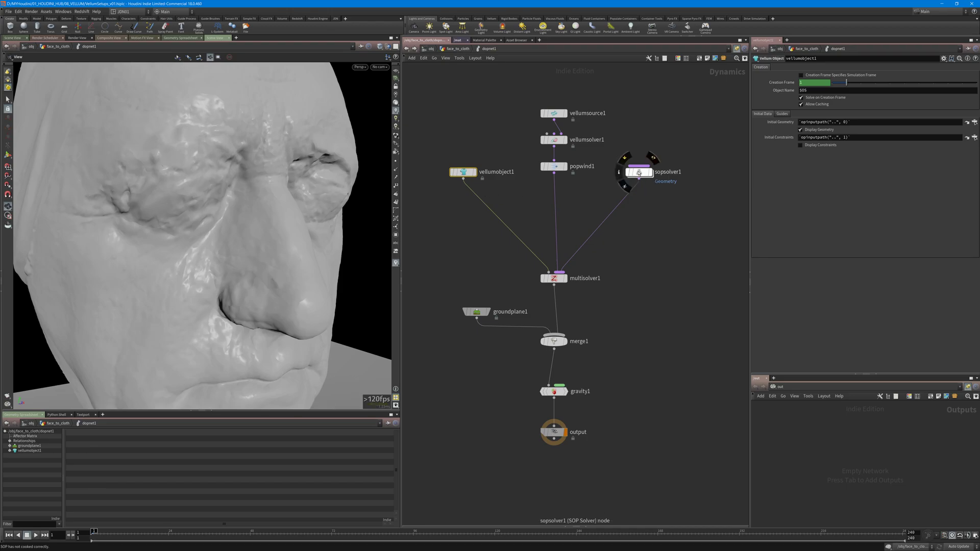
pyautogui.moveTo(531, 96); pyautogui.dragTo(570, 178)
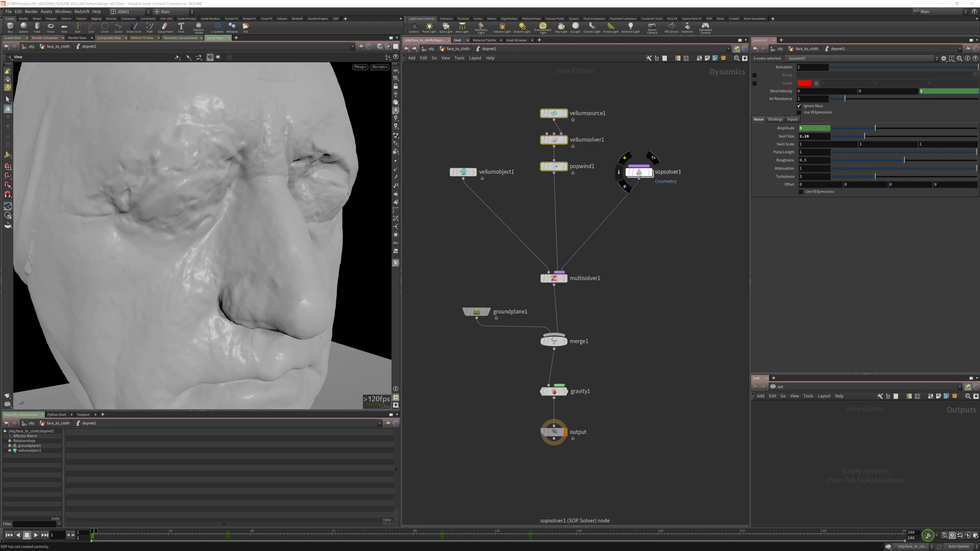
# - Re-enter sopsolver1 and inspect dop_geometry, attribwrangle1 and object_merge1 in turn
pyautogui.doubleClick(638, 172)
pyautogui.moveTo(549, 160); pyautogui.dragTo(478, 219)
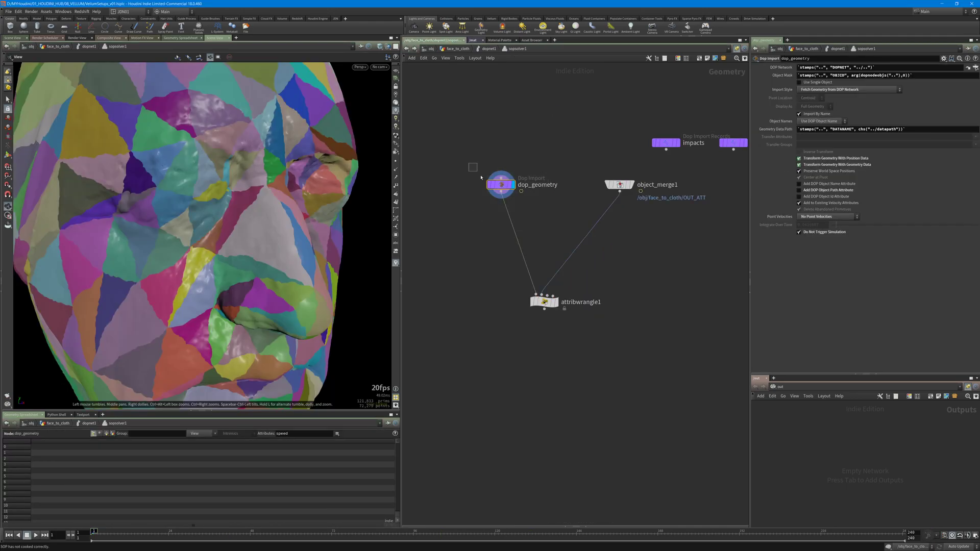
pyautogui.moveTo(485, 276); pyautogui.dragTo(573, 337)
pyautogui.moveTo(575, 176); pyautogui.dragTo(639, 216)
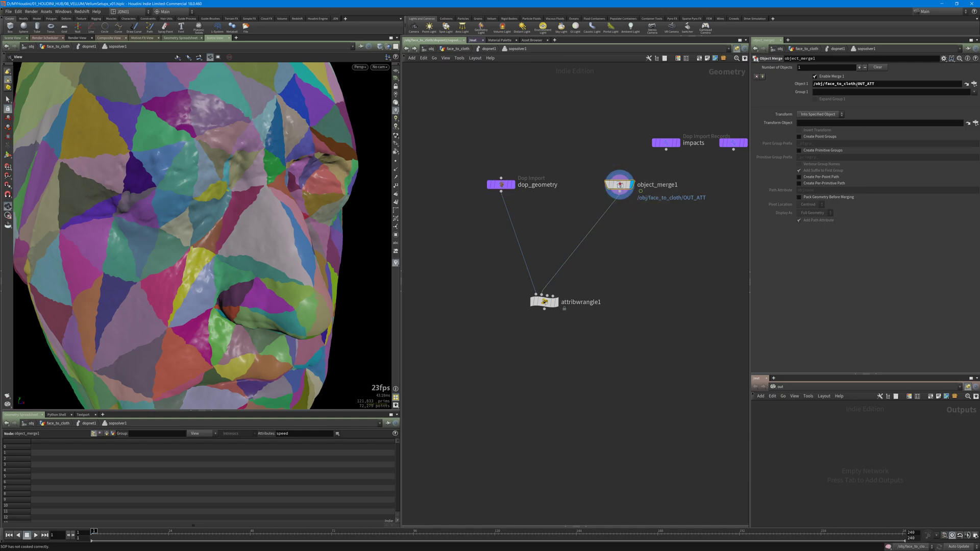
# - Return to the face_to_cloth network and move the OUT_ATT null slightly farther away from OUT_GEO
pyautogui.click(464, 49)
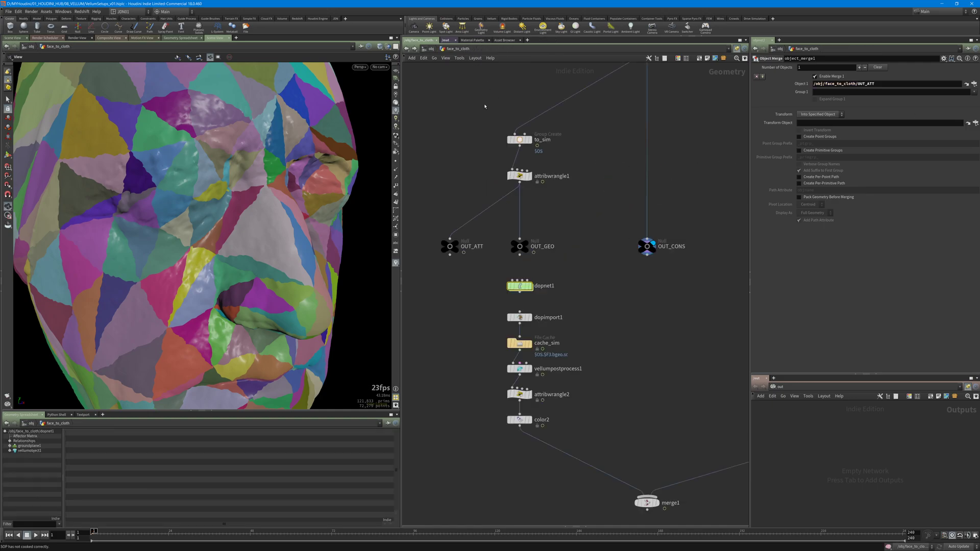
pyautogui.moveTo(494, 230); pyautogui.dragTo(443, 261)
pyautogui.moveTo(605, 307); pyautogui.dragTo(603, 238, button='middle')
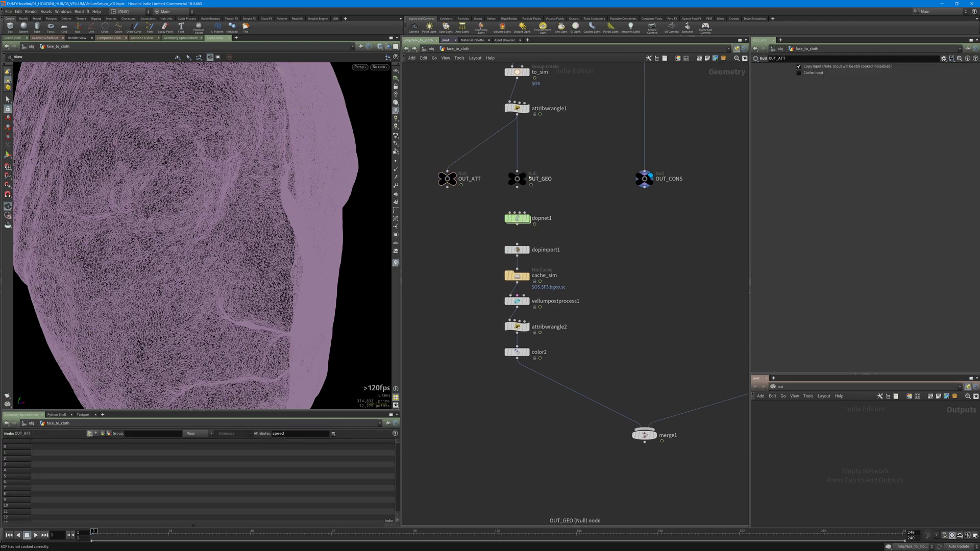
pyautogui.moveTo(483, 162)
pyautogui.mouseDown()
pyautogui.moveTo(425, 198)
pyautogui.moveTo(438, 181)
pyautogui.mouseUp()
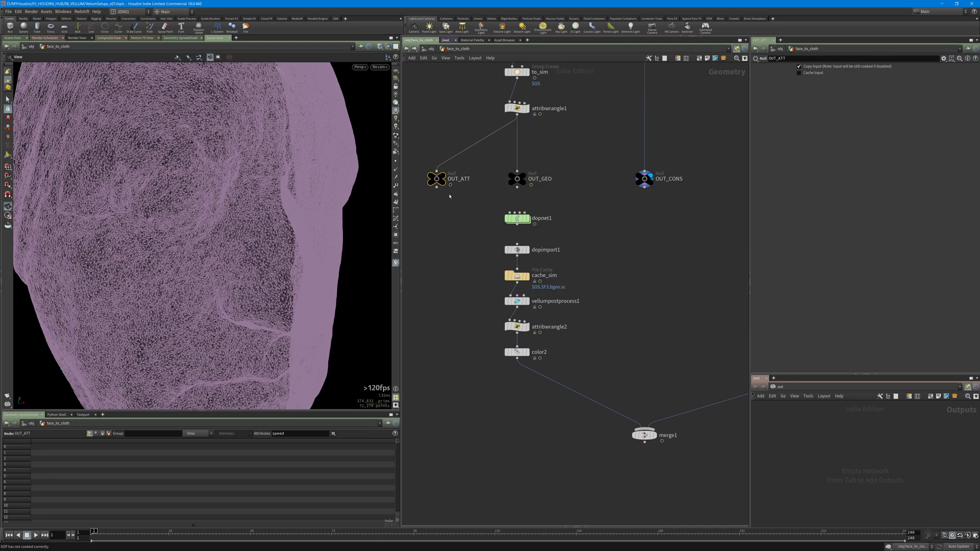
# - Go through dopnet1 into sopsolver1 and check that object_merge1's Object 1 path references /obj/face_to_cloth/OUT_ATT
pyautogui.doubleClick(516, 219)
pyautogui.doubleClick(642, 174)
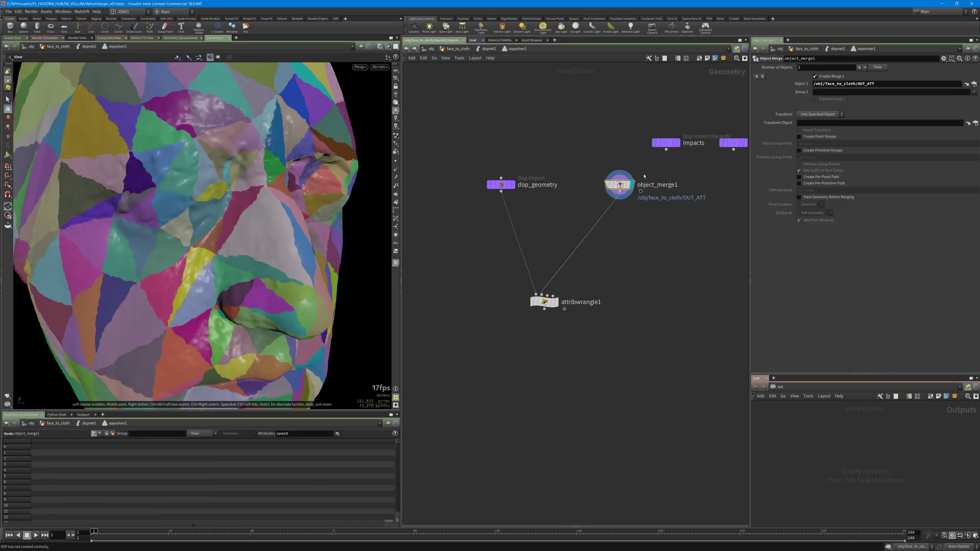
pyautogui.doubleClick(886, 86)
pyautogui.click(637, 261)
pyautogui.moveTo(628, 250); pyautogui.dragTo(630, 240, button='middle')
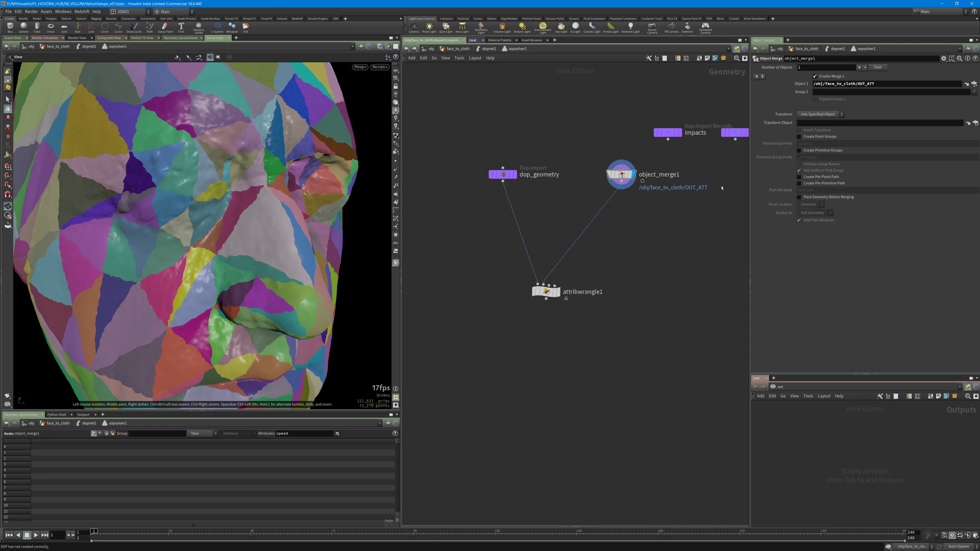
# - Select attribwrangle1 inside sopsolver1, set it as the displayed node, and focus its VEX code
pyautogui.moveTo(605, 263); pyautogui.dragTo(500, 324)
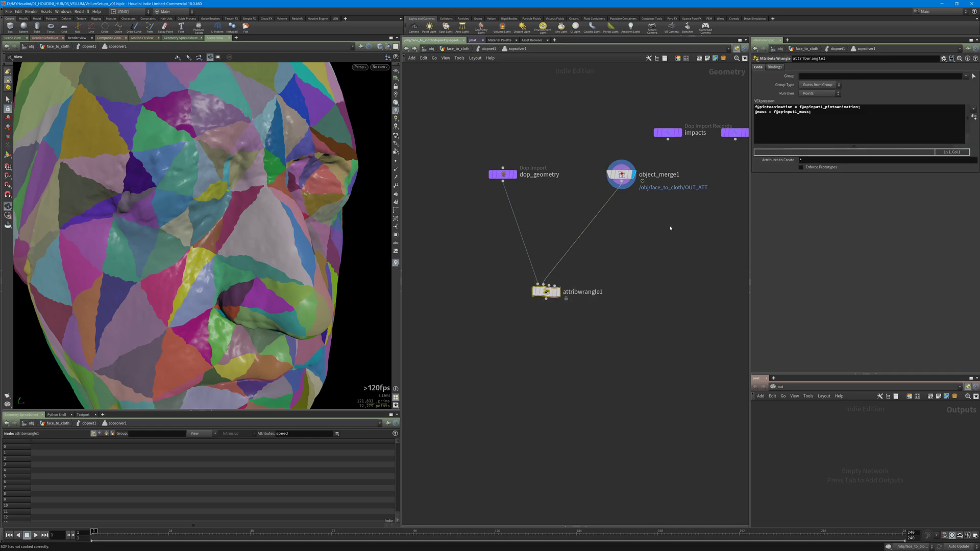
pyautogui.moveTo(603, 274); pyautogui.dragTo(511, 308)
pyautogui.press('r')
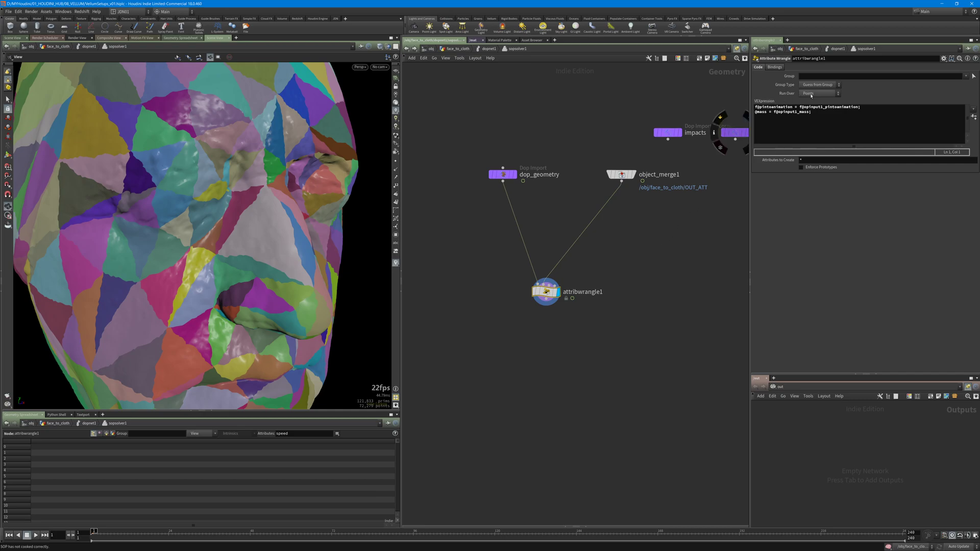
pyautogui.click(782, 112)
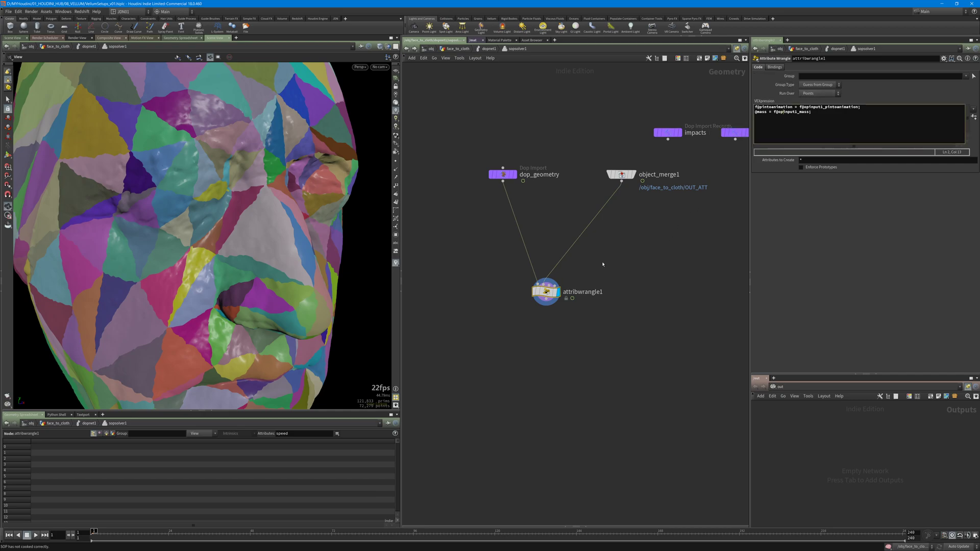
# - Check object_merge1's parameters, and reselect attribwrangle1 to examine the pintoanimation attribute in its VEX code
pyautogui.moveTo(671, 199); pyautogui.dragTo(601, 159)
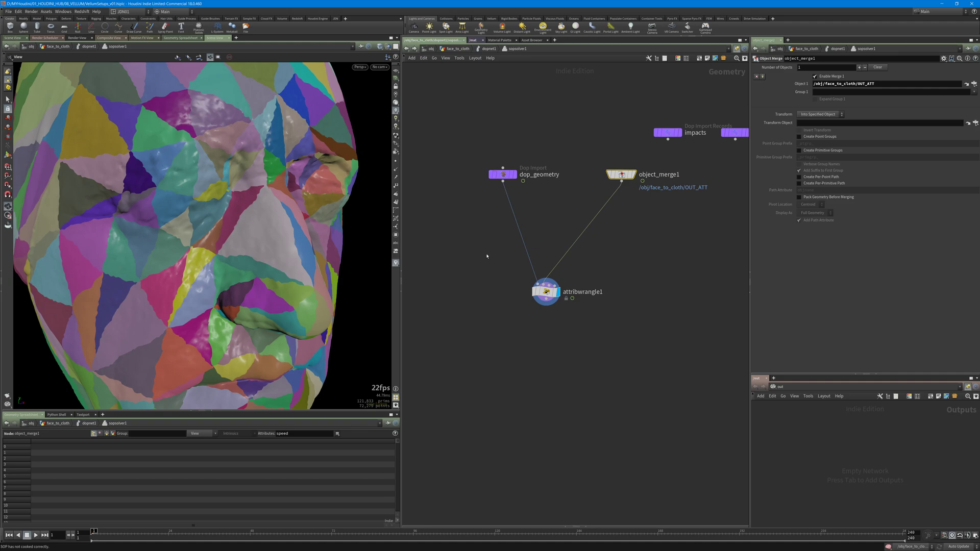
pyautogui.click(546, 292)
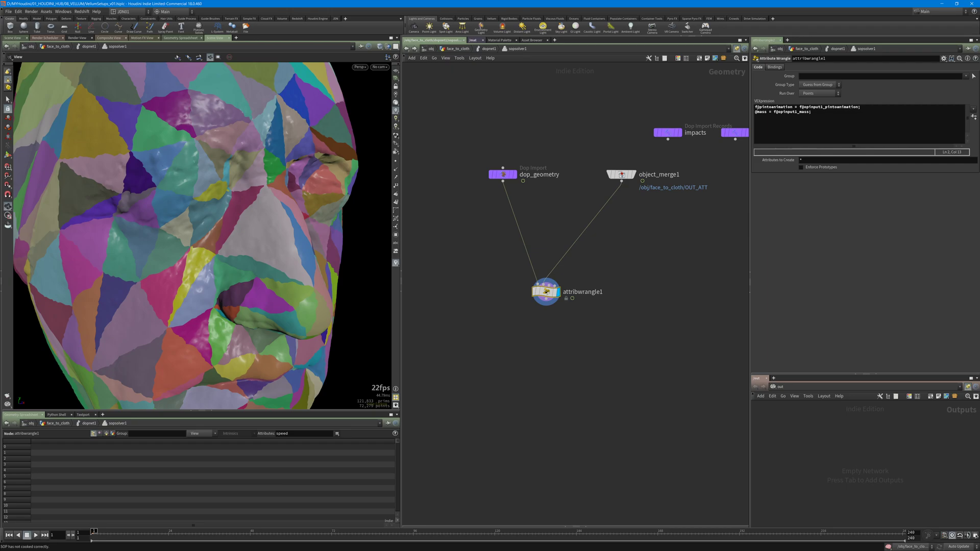
pyautogui.click(794, 111)
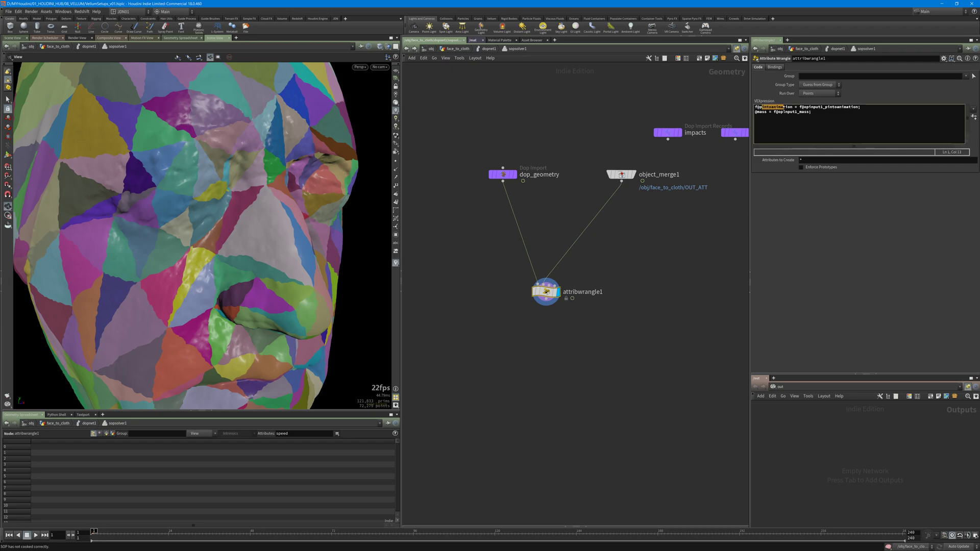
# - Return to the face_to_cloth network, select attribwrangle1 below to_sim, and highlight the type prefix of pintoanimation in its VEX code
pyautogui.press('u')
pyautogui.press('u')
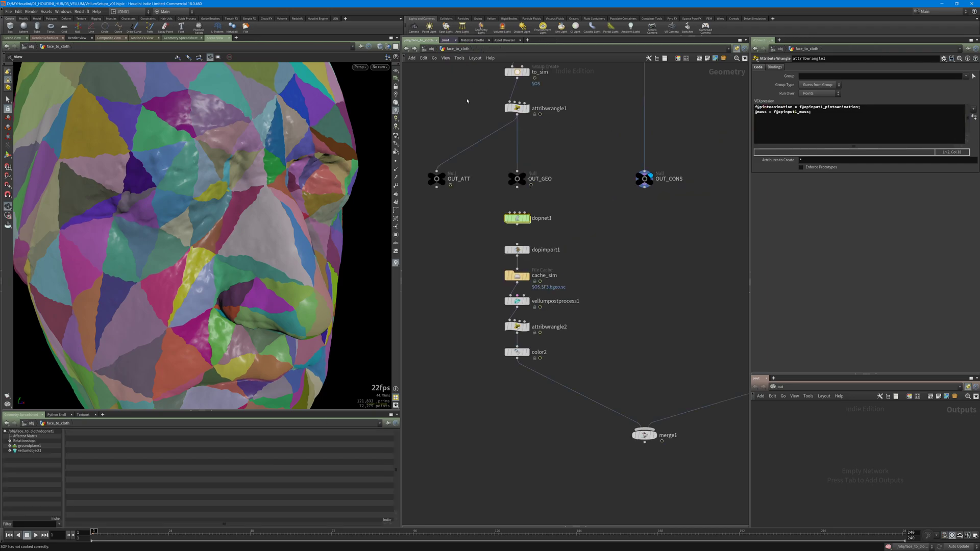
pyautogui.click(542, 189)
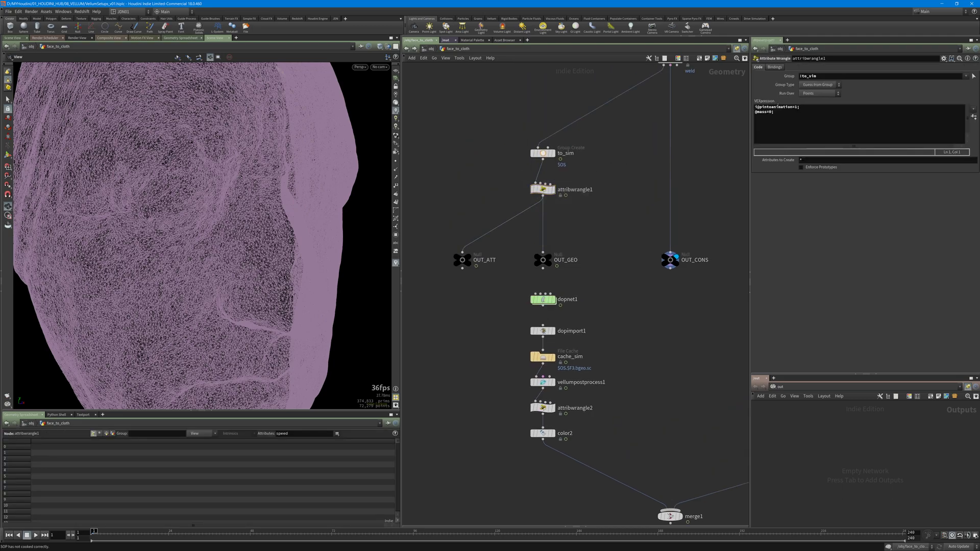
pyautogui.click(756, 107)
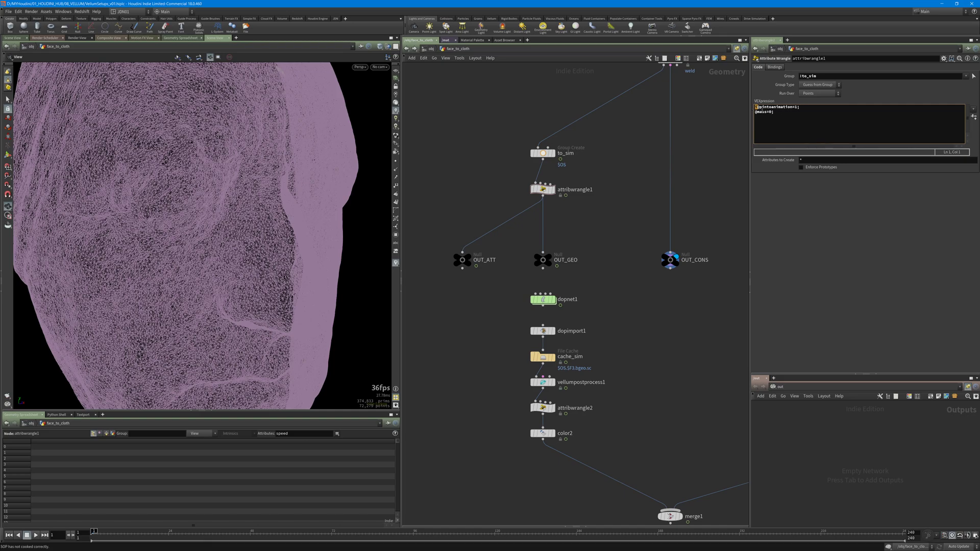
pyautogui.click(795, 107)
pyautogui.moveTo(774, 112); pyautogui.dragTo(756, 111)
pyautogui.click(779, 113)
pyautogui.moveTo(776, 111); pyautogui.dragTo(755, 112)
pyautogui.click(779, 113)
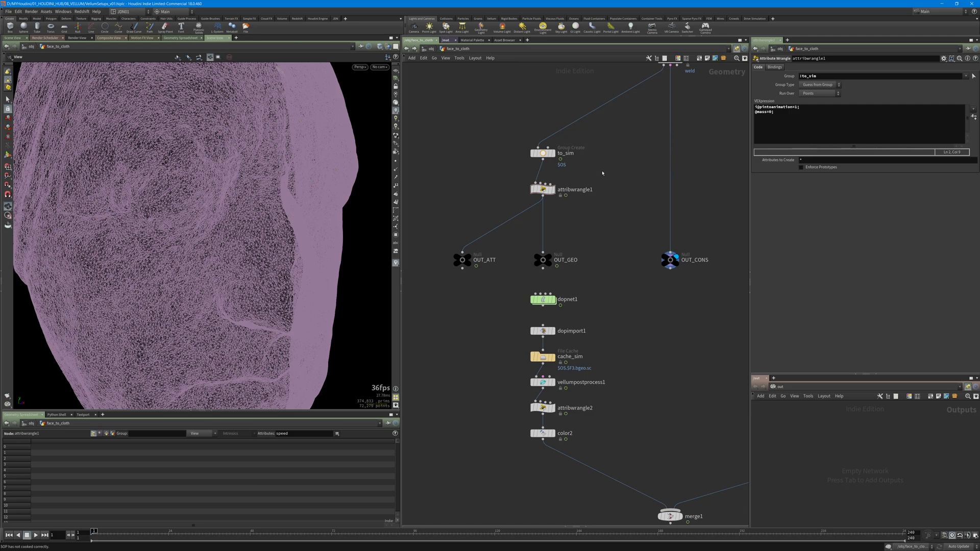
pyautogui.click(773, 111)
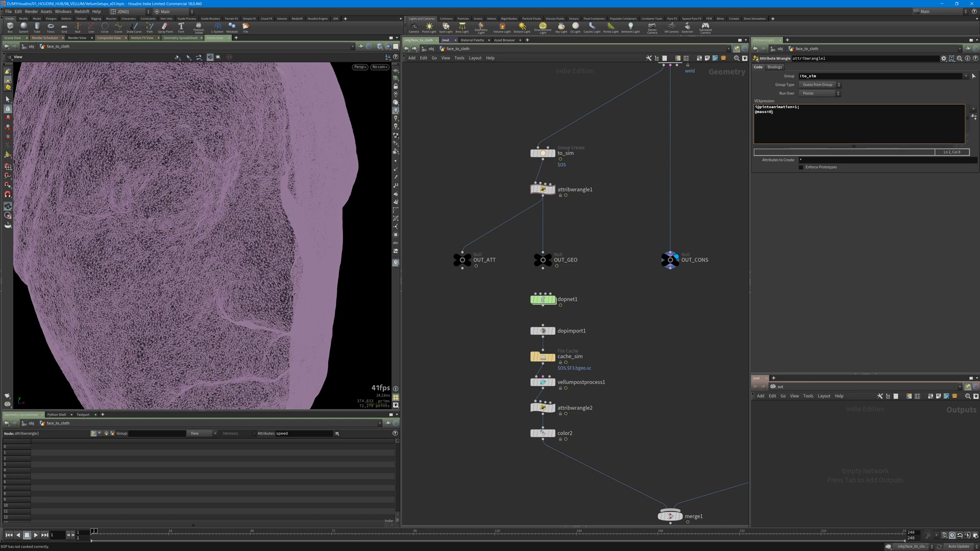
# - Display the to_sim group node and move to frame 38 to examine the growing point group on the face
pyautogui.moveTo(592, 223); pyautogui.dragTo(592, 199, button='middle')
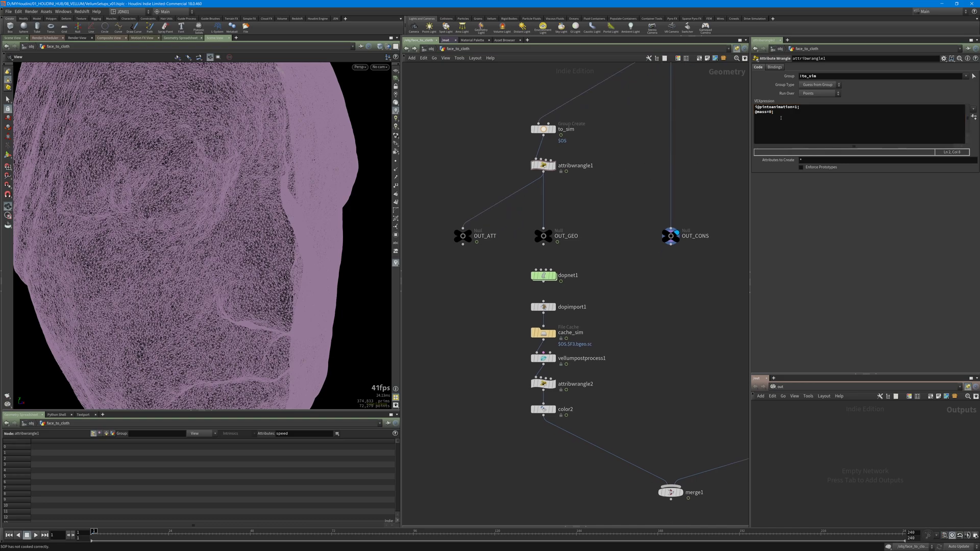
pyautogui.scroll(-5, 271, 207)
pyautogui.moveTo(510, 145); pyautogui.dragTo(506, 161, button='middle')
pyautogui.moveTo(508, 127); pyautogui.dragTo(568, 171)
pyautogui.press('r')
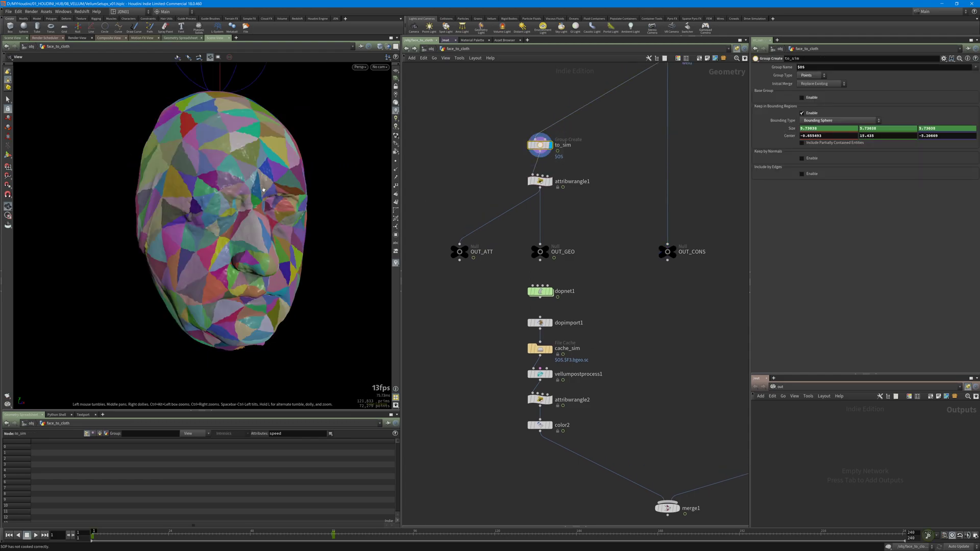
pyautogui.click(217, 534)
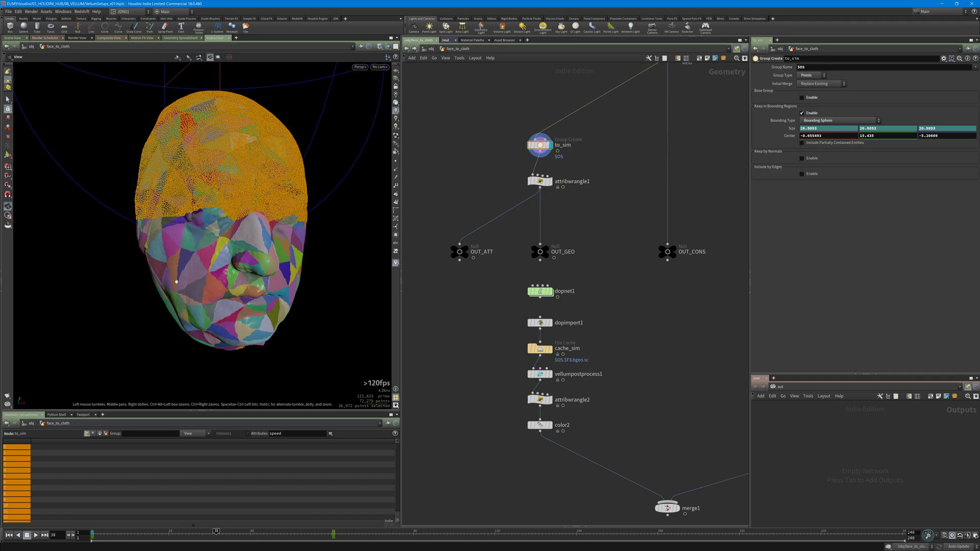
# - Go into sopsolver1 inside dopnet1 and examine dop_geometry's parameters and the opinput1_pintoanimation and opinput1_mass references in attribwrangle1
pyautogui.moveTo(599, 382); pyautogui.dragTo(573, 320, button='middle')
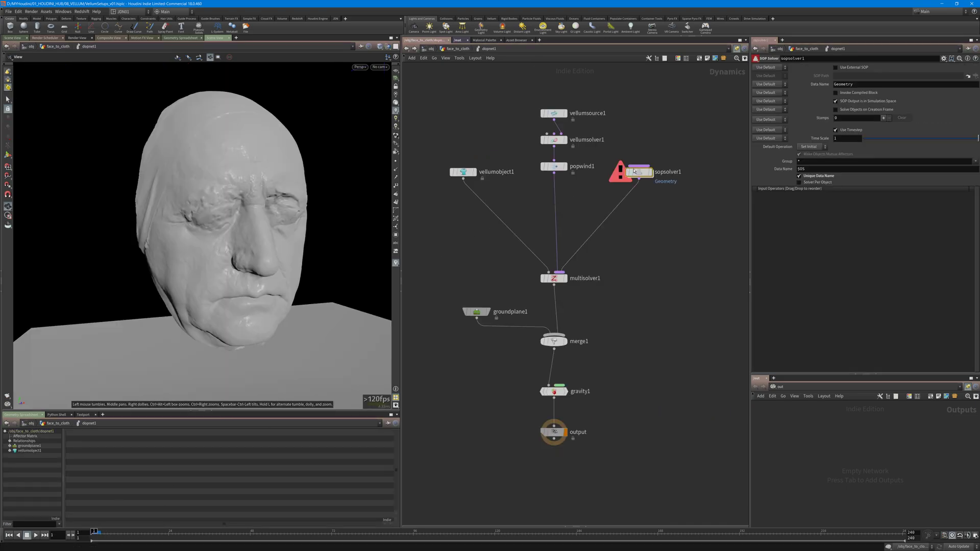
pyautogui.doubleClick(631, 171)
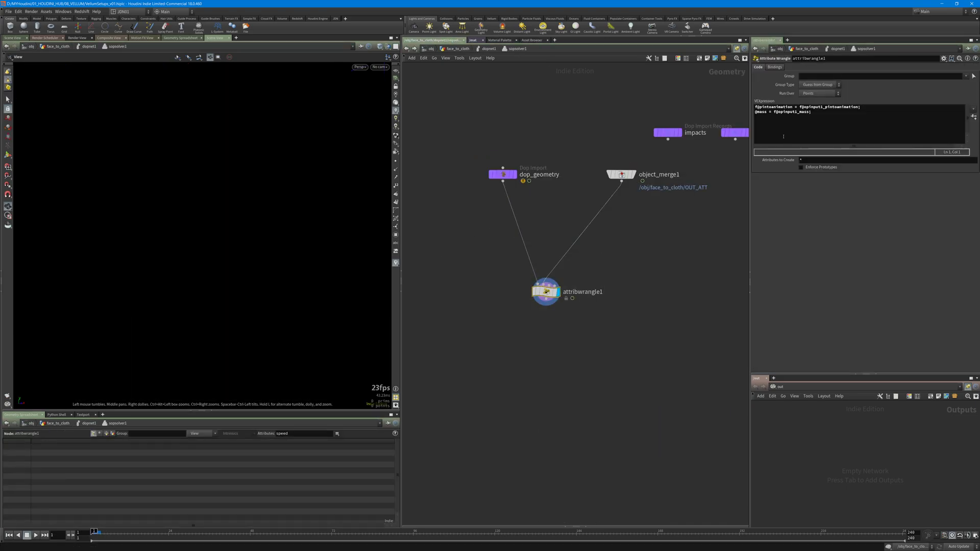
pyautogui.moveTo(798, 107); pyautogui.dragTo(856, 108)
pyautogui.moveTo(549, 212); pyautogui.dragTo(479, 165)
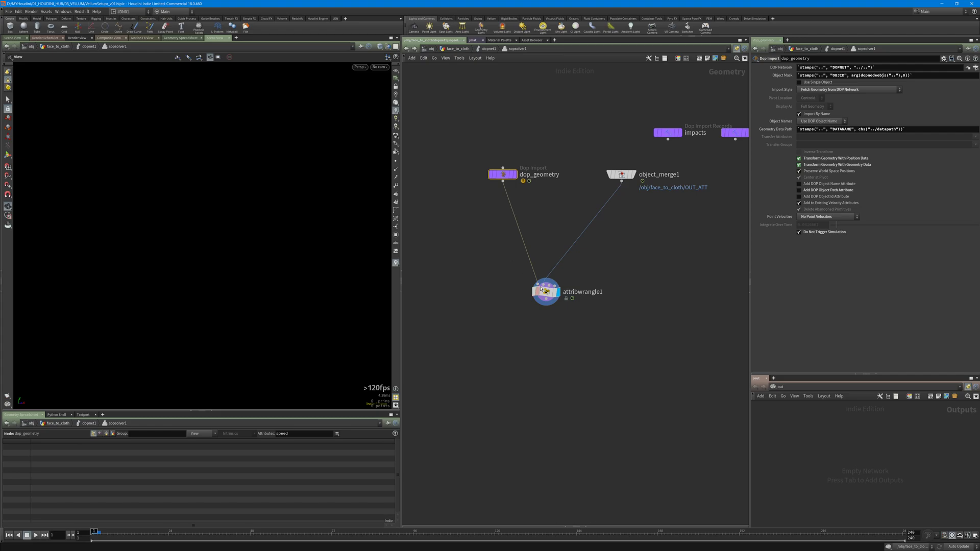
pyautogui.click(685, 232)
pyautogui.click(781, 112)
pyautogui.moveTo(772, 112); pyautogui.dragTo(809, 112)
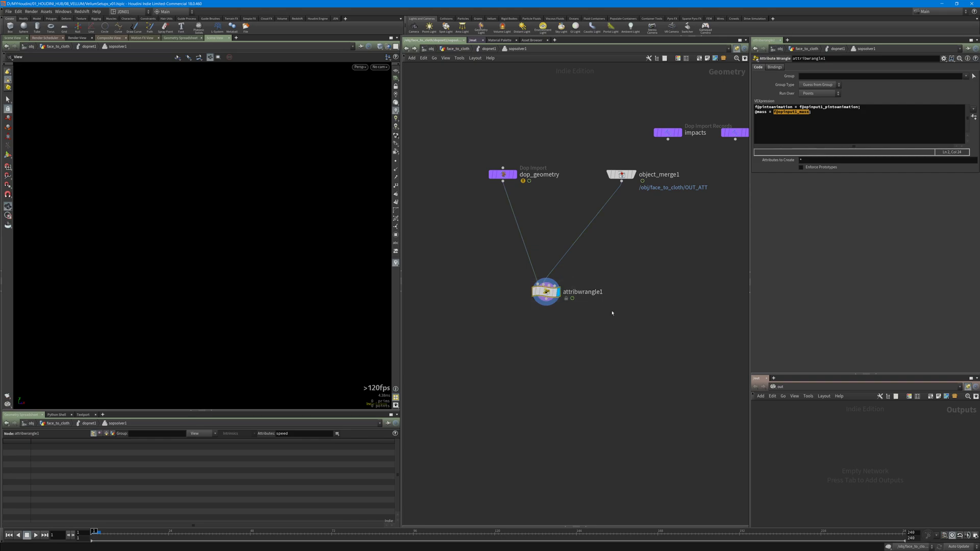
# - Return to dopnet1, select popwind1, and examine its wind parameters and their keyframes on the timeline
pyautogui.click(488, 48)
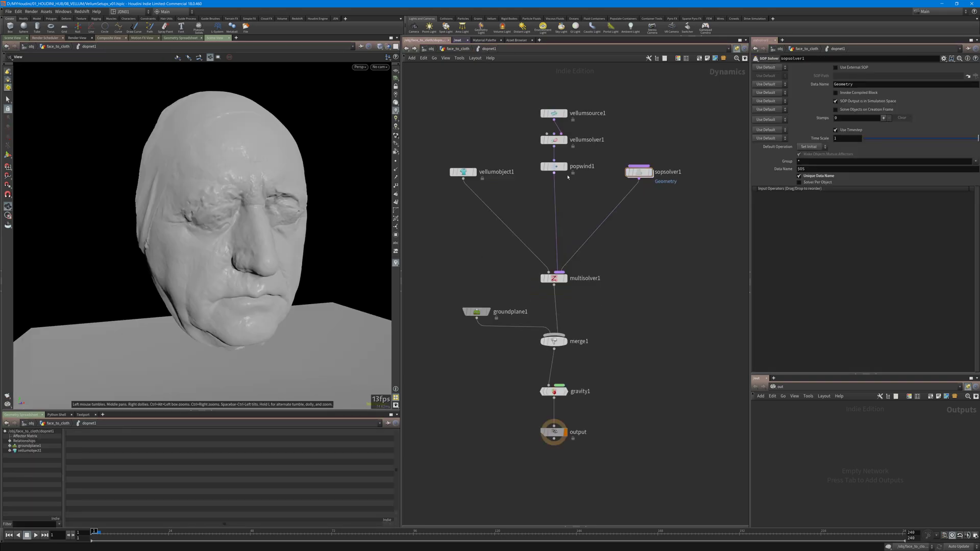
pyautogui.moveTo(582, 189); pyautogui.dragTo(530, 155)
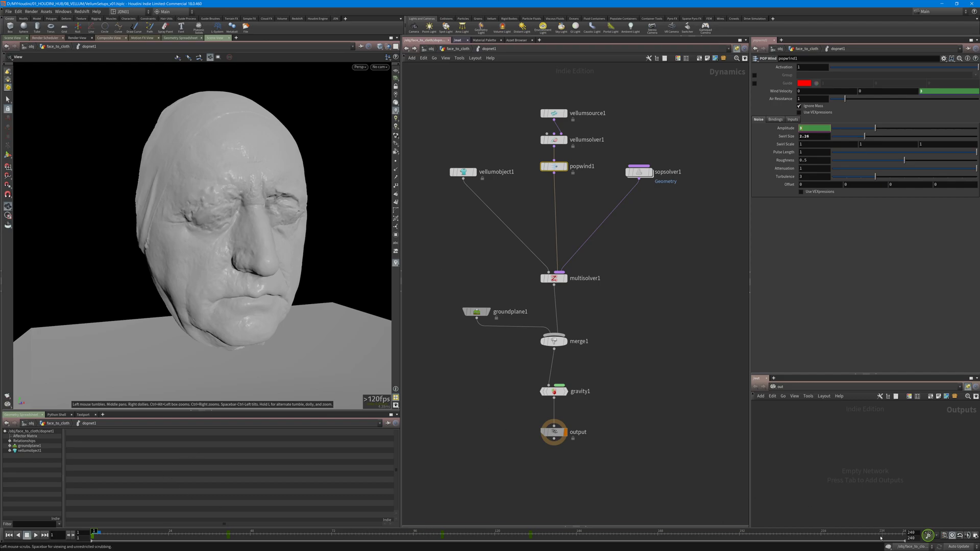
pyautogui.click(97, 534)
pyautogui.moveTo(96, 533); pyautogui.dragTo(59, 524)
pyautogui.click(889, 546)
pyautogui.moveTo(552, 167)
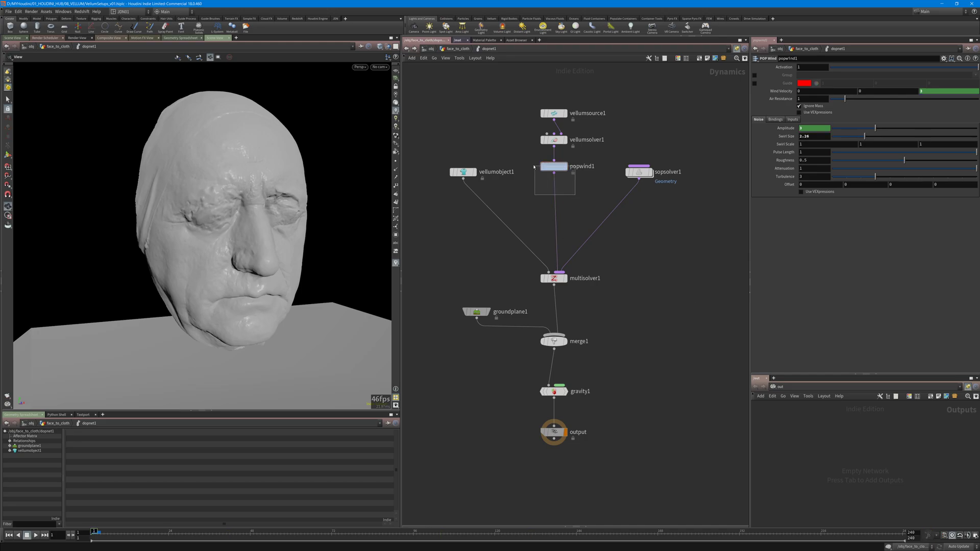
# - Space popwind1 and vellumsolver1 further apart in the node chain, and select vellumsolver1
pyautogui.moveTo(551, 167); pyautogui.dragTo(551, 176)
pyautogui.click(585, 157)
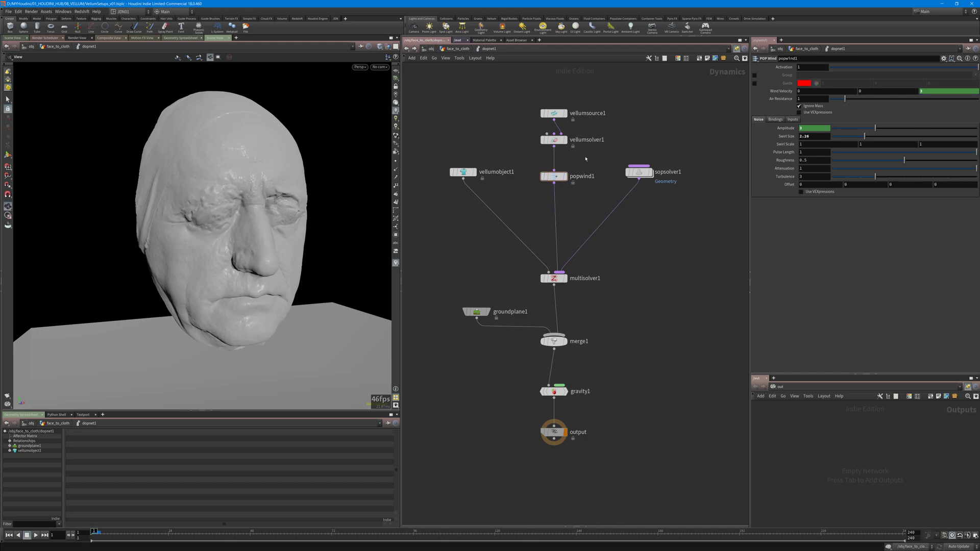
pyautogui.moveTo(585, 157); pyautogui.dragTo(584, 193, button='middle')
pyautogui.moveTo(553, 150); pyautogui.dragTo(553, 140)
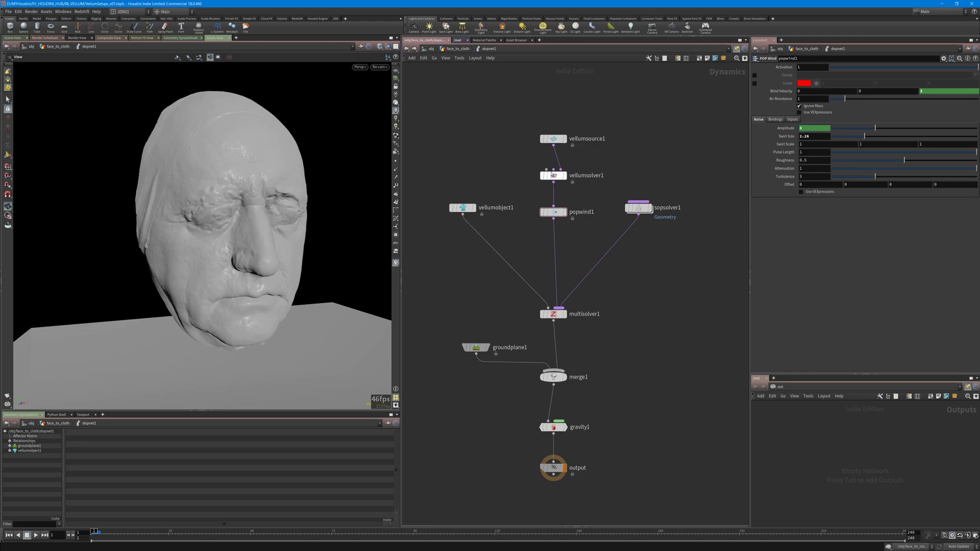
pyautogui.moveTo(554, 176); pyautogui.dragTo(553, 171)
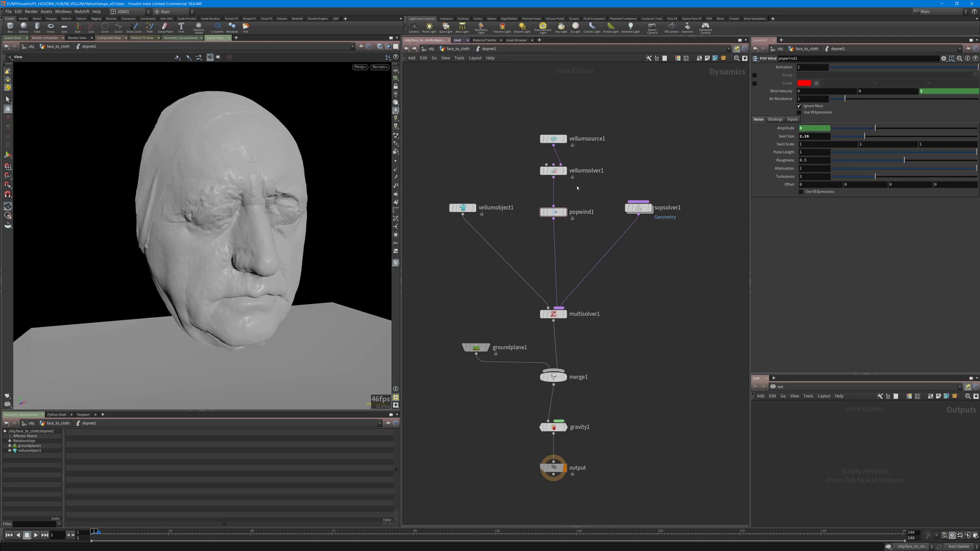
pyautogui.click(557, 170)
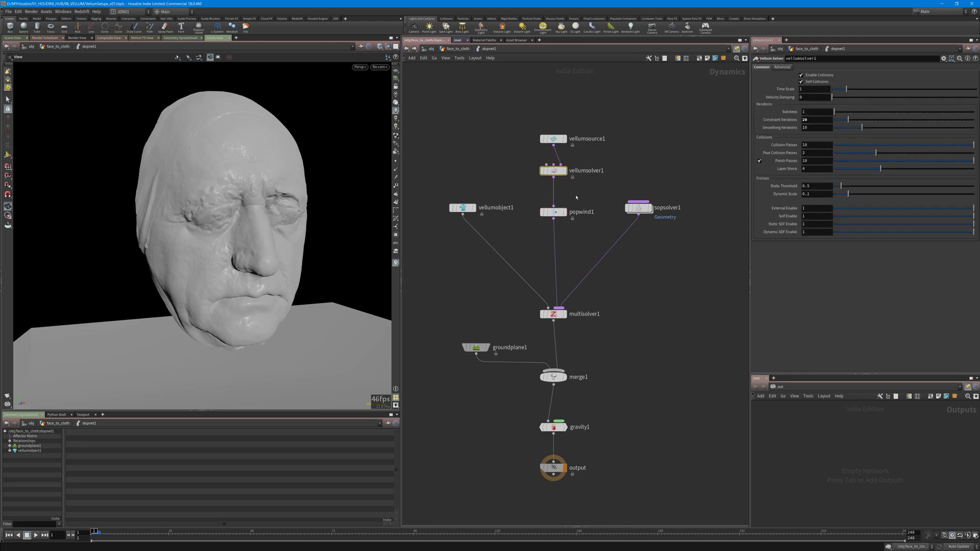
# - Search the available operators for "pop" to look over the POP nodes, and close the list without adding one
pyautogui.press('Tab')
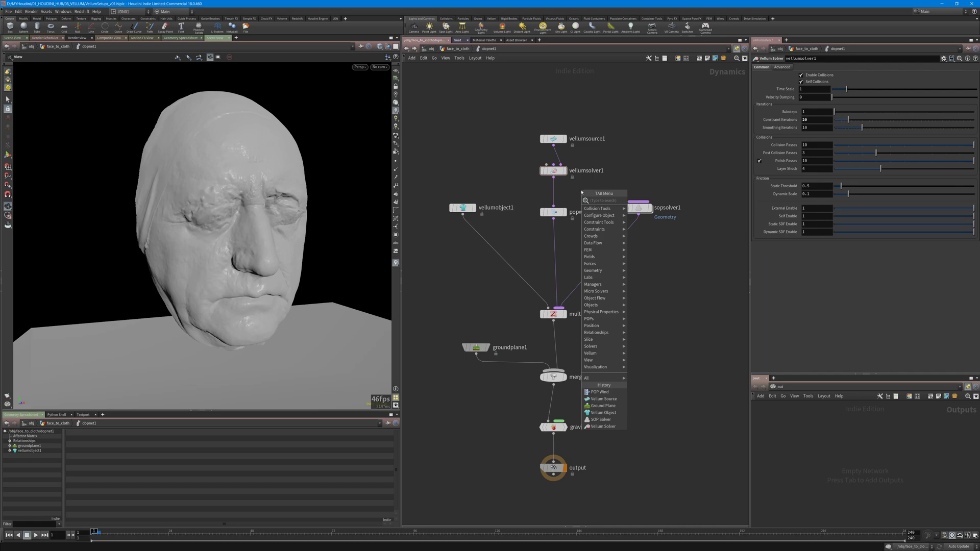
pyautogui.write('p[op')
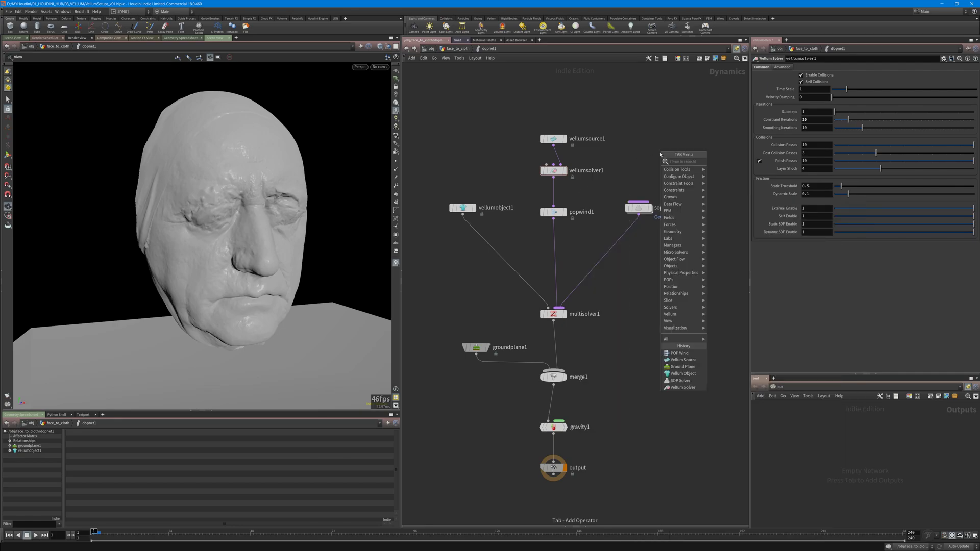
pyautogui.write('pop')
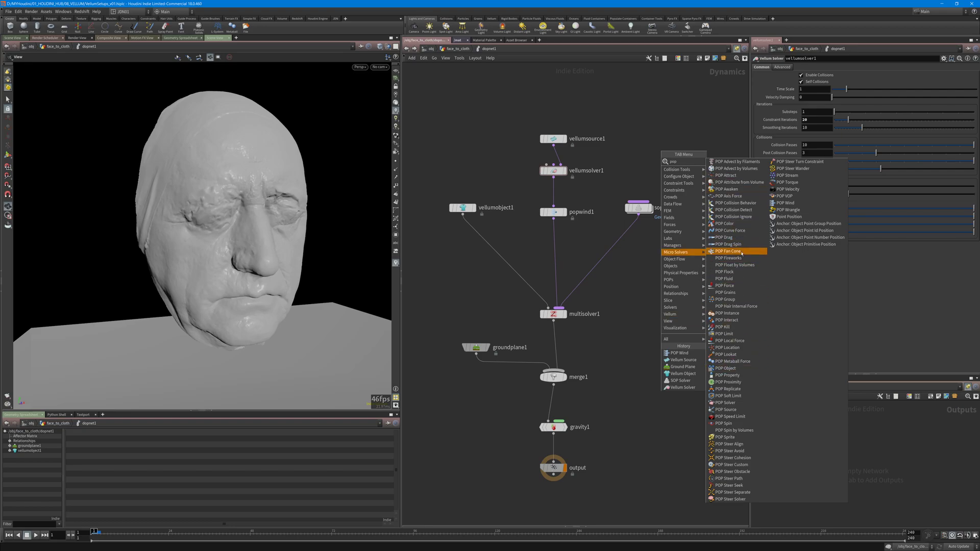
pyautogui.press('Escape')
# - Select popwind1, play the simulation, and go to frame 19 to examine the tearing at the top of the head
pyautogui.moveTo(586, 187); pyautogui.dragTo(535, 235)
pyautogui.moveTo(615, 333); pyautogui.dragTo(617, 285, button='middle')
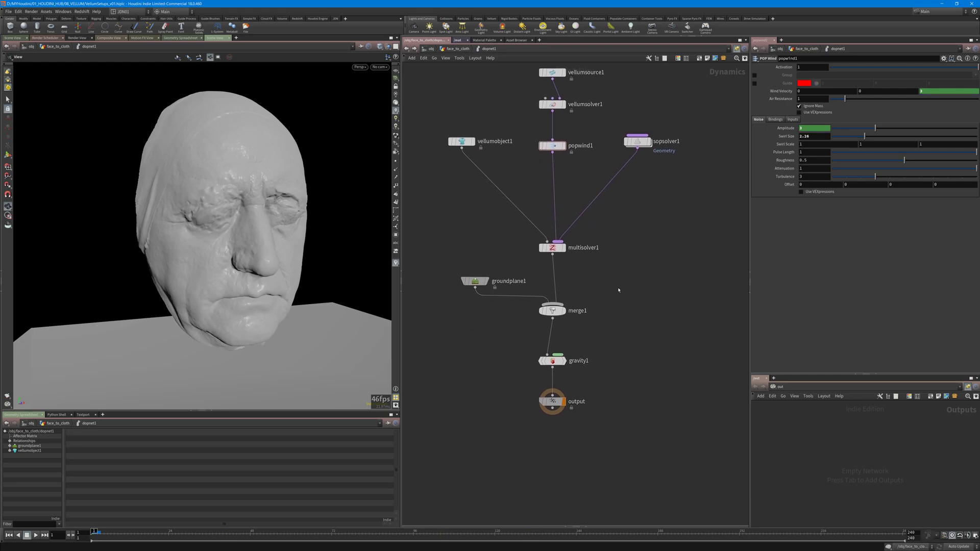
pyautogui.press('Up')
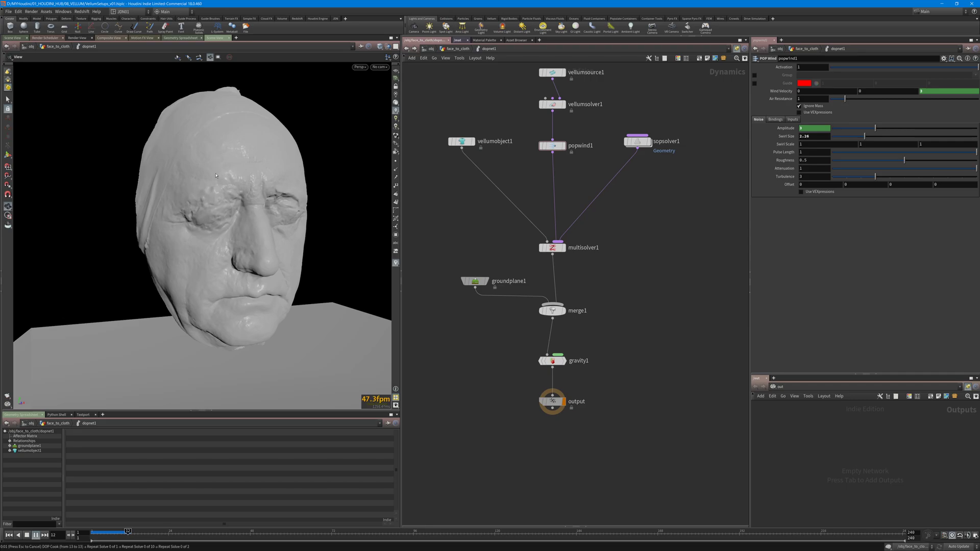
pyautogui.moveTo(223, 86); pyautogui.dragTo(241, 143)
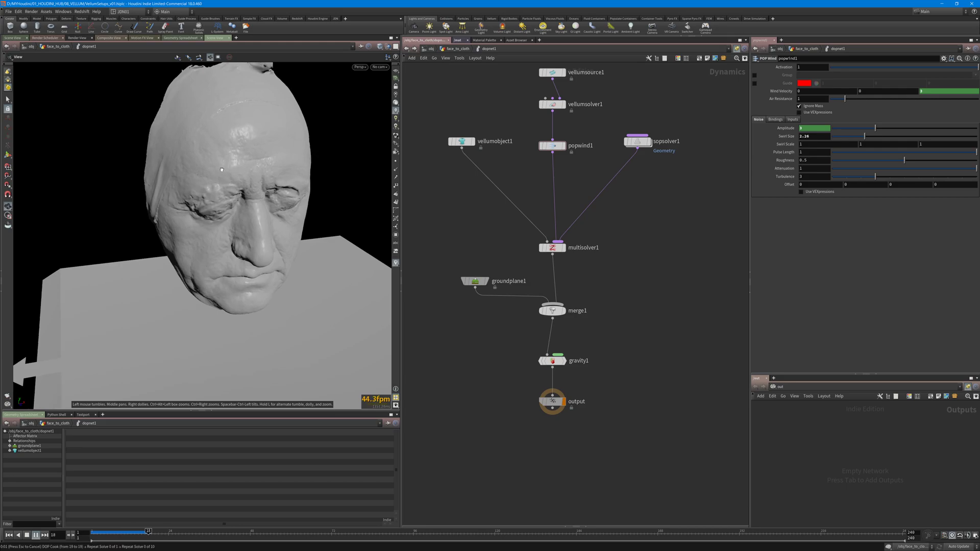
pyautogui.moveTo(259, 179); pyautogui.dragTo(257, 222, button='middle')
pyautogui.moveTo(225, 160); pyautogui.dragTo(215, 171, button='right')
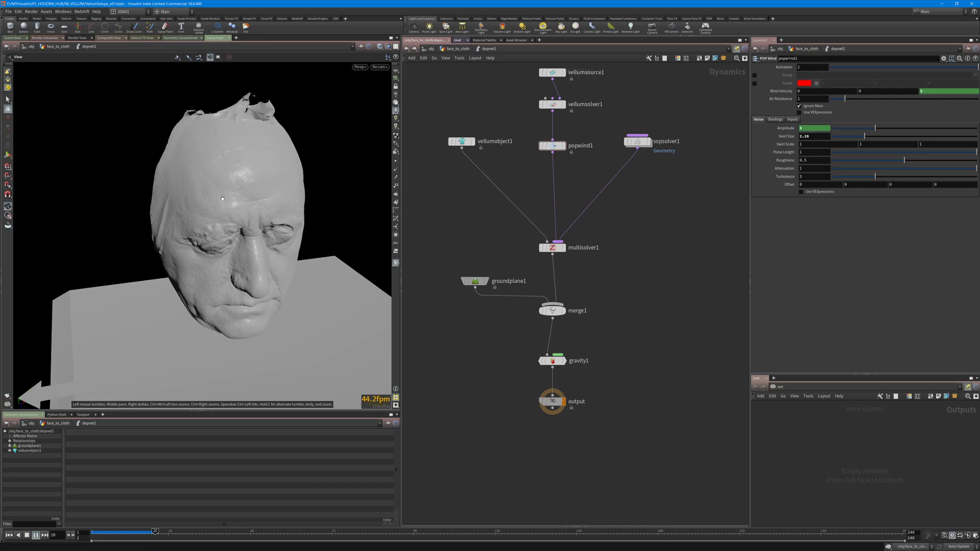
pyautogui.click(148, 532)
pyautogui.moveTo(148, 532); pyautogui.dragTo(151, 533)
pyautogui.moveTo(204, 214); pyautogui.dragTo(178, 227, button='right')
pyautogui.moveTo(179, 227); pyautogui.dragTo(147, 235)
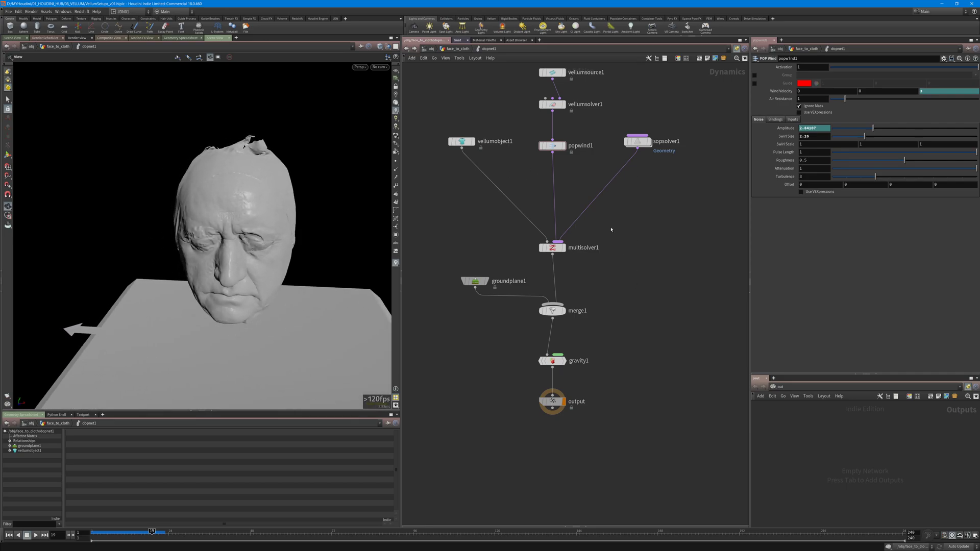
# - Select vellumsolver1 and examine its Constraint Iterations value and the simulated head
pyautogui.click(552, 104)
pyautogui.click(814, 120)
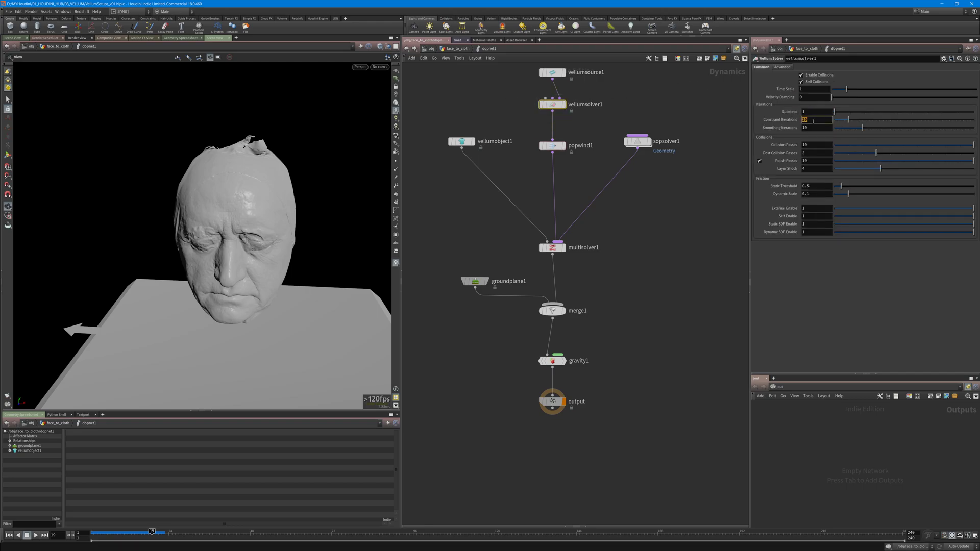
pyautogui.moveTo(266, 224); pyautogui.dragTo(209, 231)
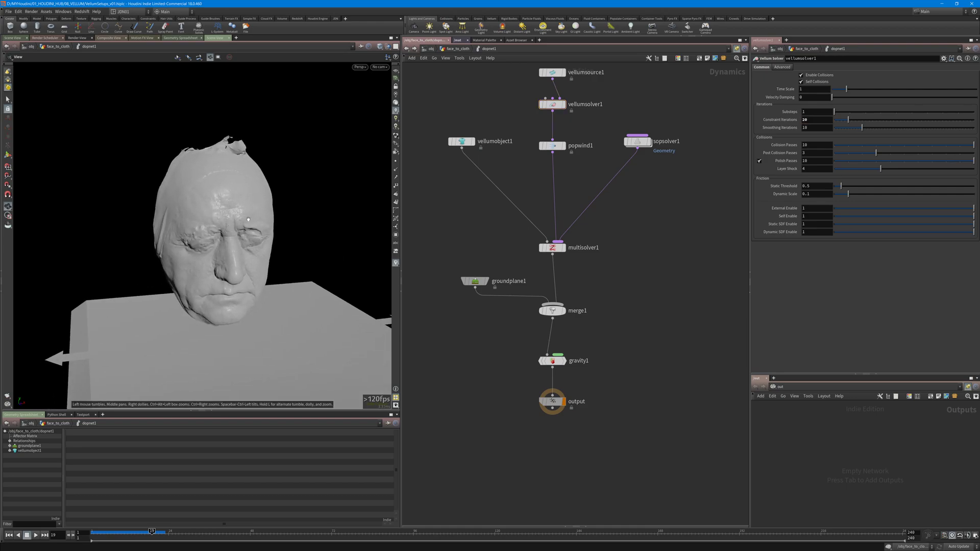
# - Rewind to frame 1, return to the face_to_cloth network, display dopimport1, and highlight its Object Mask
pyautogui.moveTo(101, 534)
pyautogui.mouseDown()
pyautogui.moveTo(155, 534)
pyautogui.moveTo(93, 534)
pyautogui.mouseUp()
pyautogui.press('u')
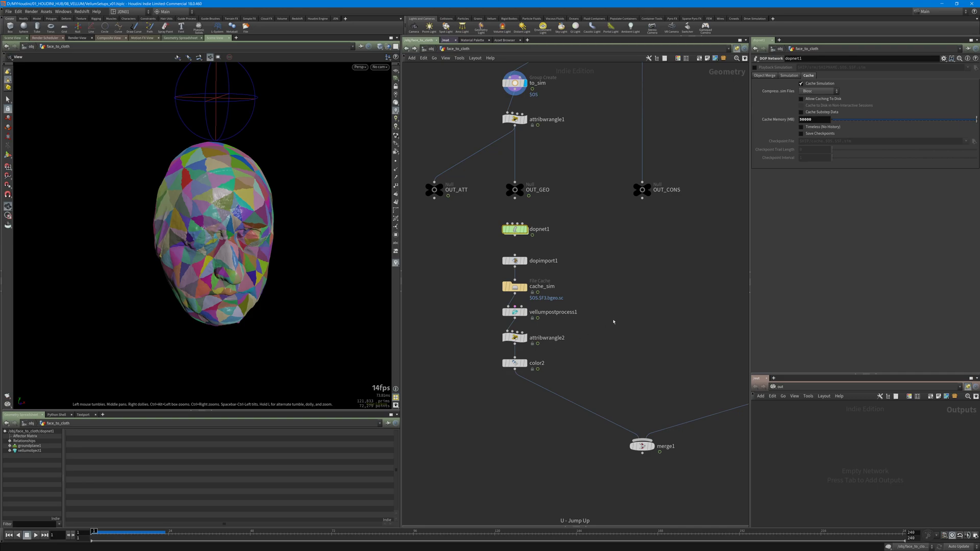
pyautogui.moveTo(566, 272)
pyautogui.mouseDown()
pyautogui.moveTo(478, 249)
pyautogui.moveTo(564, 274)
pyautogui.mouseUp()
pyautogui.hotkey('shift', 'r')
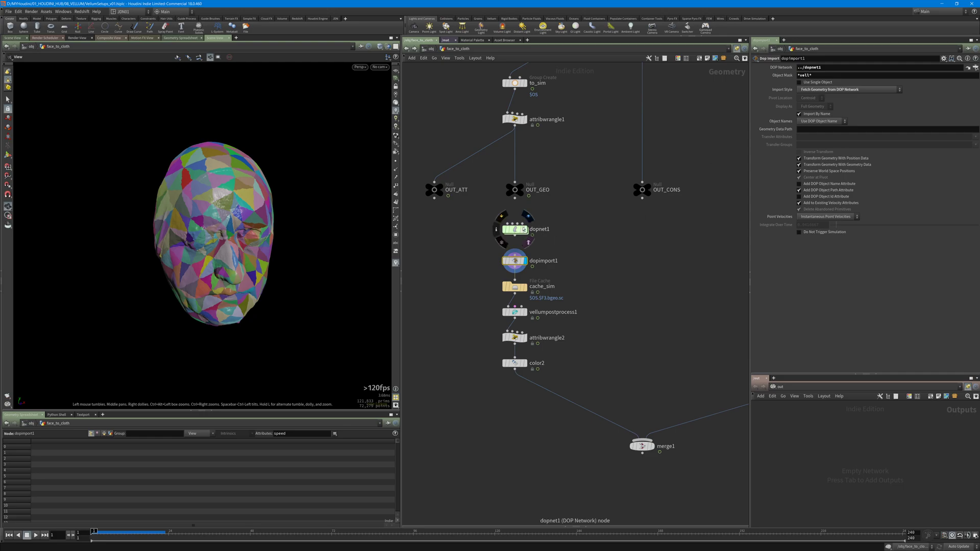
pyautogui.click(821, 76)
pyautogui.doubleClick(822, 76)
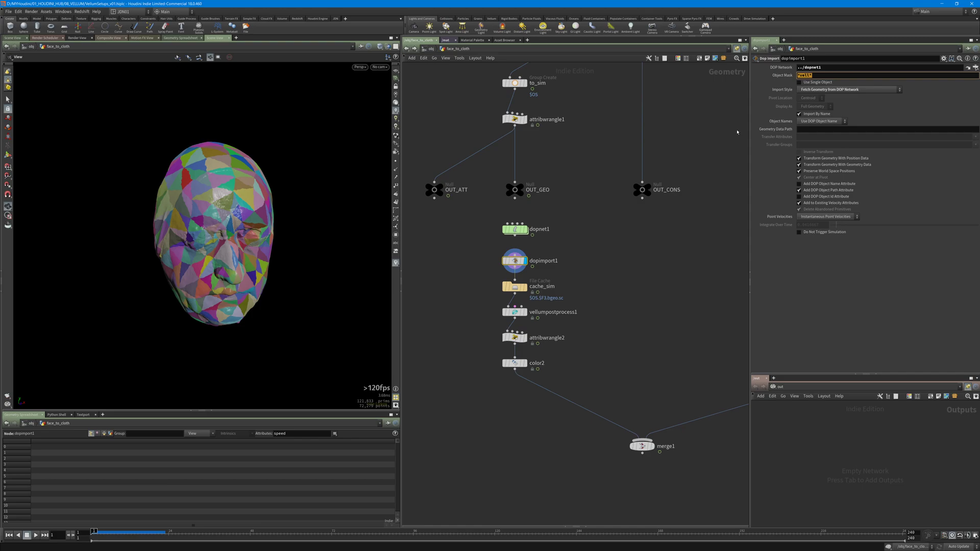
# - Compare vellumobject1's name inside dopnet1 with dopimport1's Object Mask, ending back in face_to_cloth with dopimport1 selected
pyautogui.doubleClick(514, 229)
pyautogui.doubleClick(493, 141)
pyautogui.click(499, 116)
pyautogui.click(458, 49)
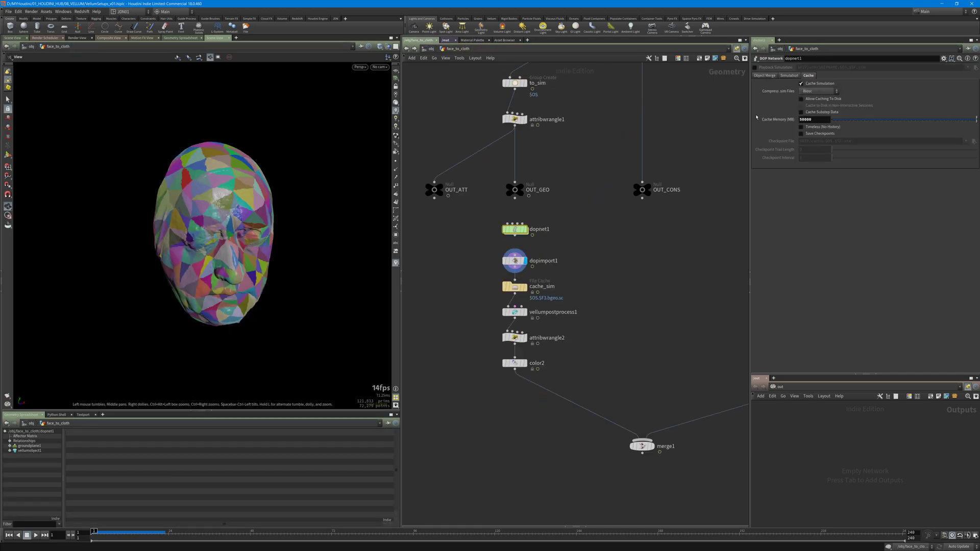
pyautogui.click(515, 261)
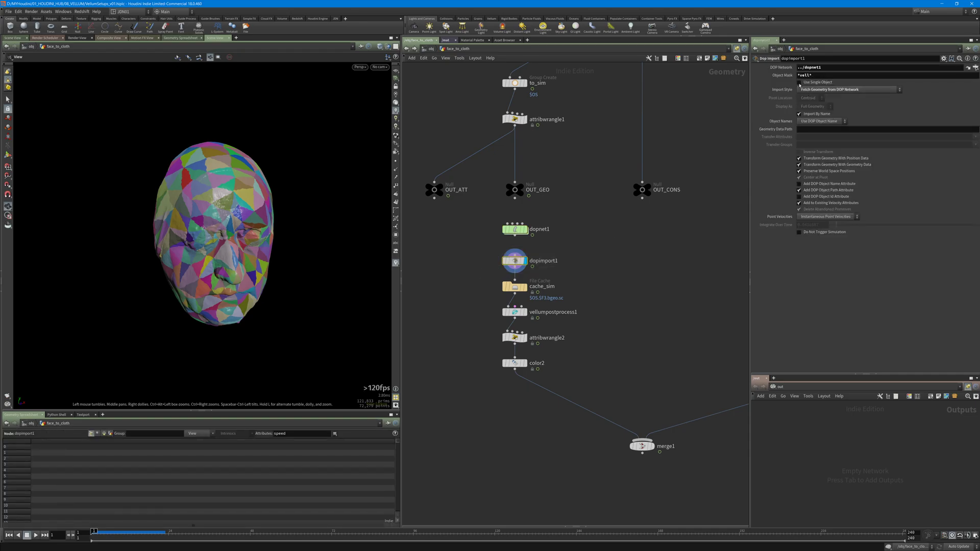
pyautogui.doubleClick(514, 229)
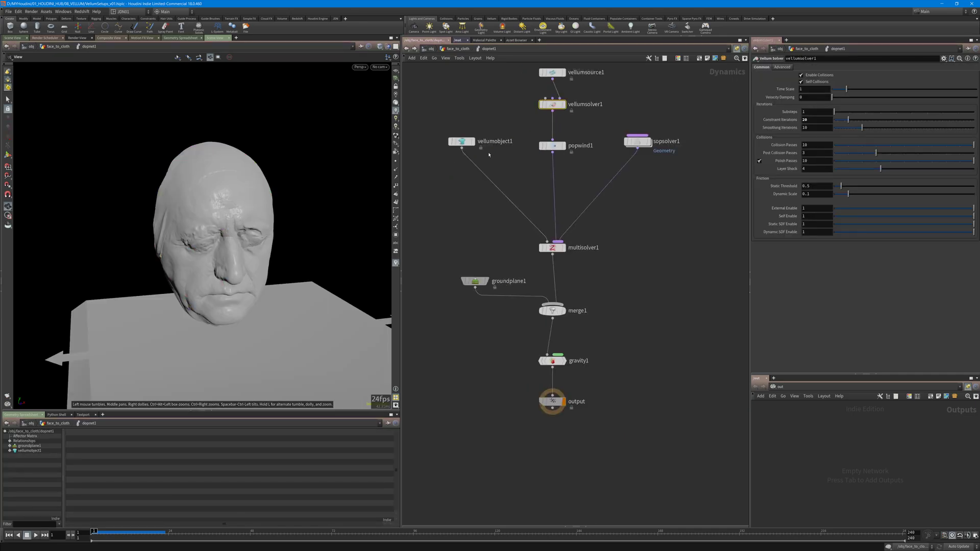
pyautogui.doubleClick(479, 141)
pyautogui.moveTo(479, 141); pyautogui.dragTo(491, 133)
pyautogui.click(470, 96)
pyautogui.click(456, 50)
pyautogui.moveTo(492, 246); pyautogui.dragTo(532, 262)
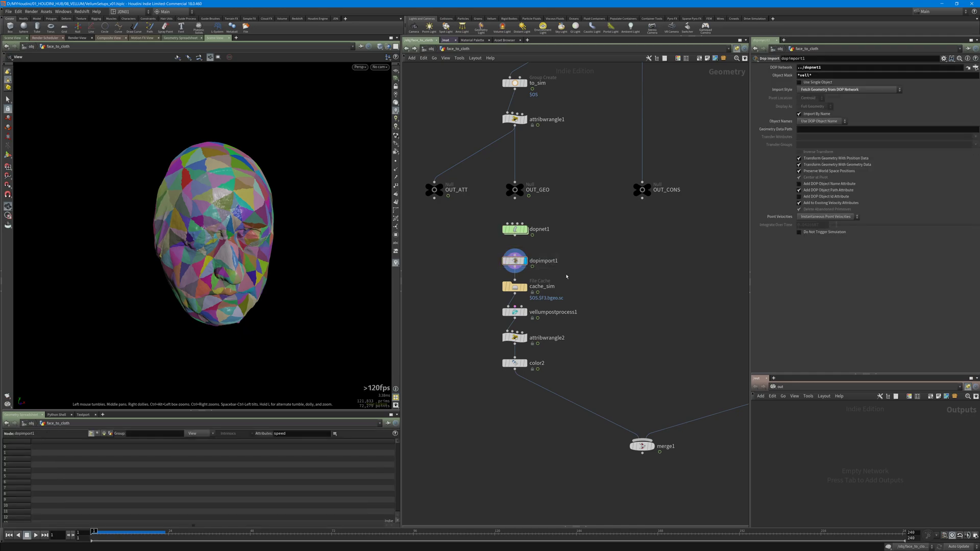
# - Display the cache_sim node and turn off the coloured piece overlay in the viewport
pyautogui.click(515, 287)
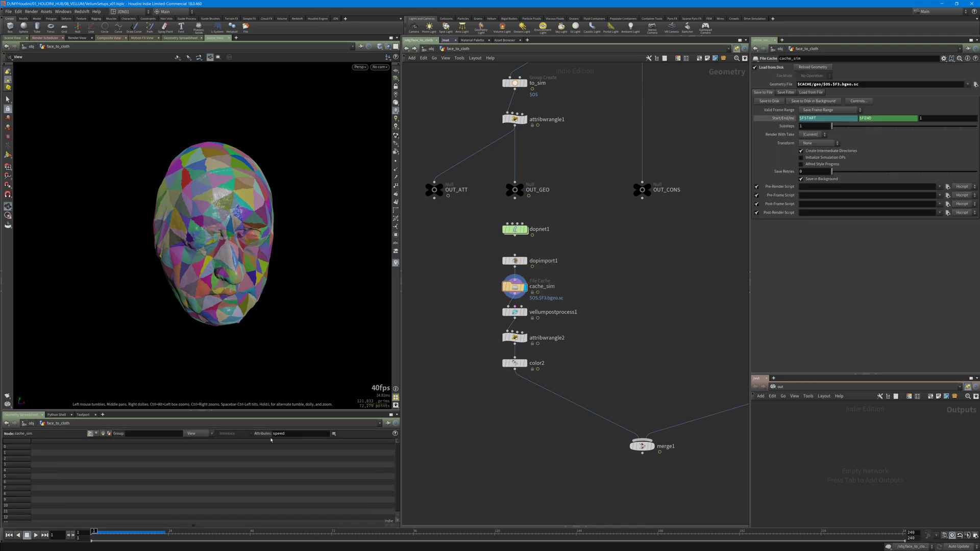
pyautogui.click(396, 263)
pyautogui.moveTo(240, 265); pyautogui.dragTo(268, 270)
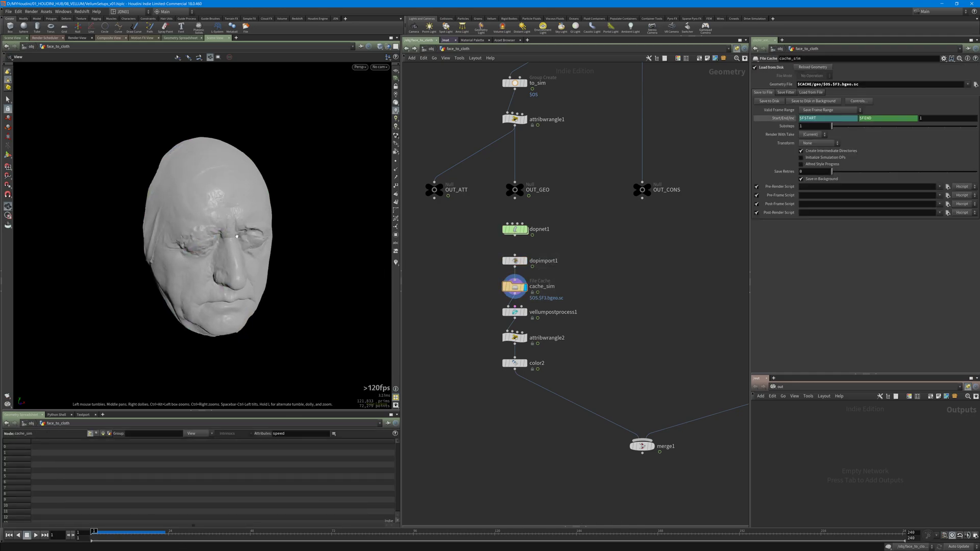
# - Scrub the cached simulation to frame 34, display vellumpostprocess1, and examine the torn edges of the forehead up close
pyautogui.moveTo(102, 532); pyautogui.dragTo(805, 503)
pyautogui.moveTo(623, 347); pyautogui.dragTo(608, 293, button='middle')
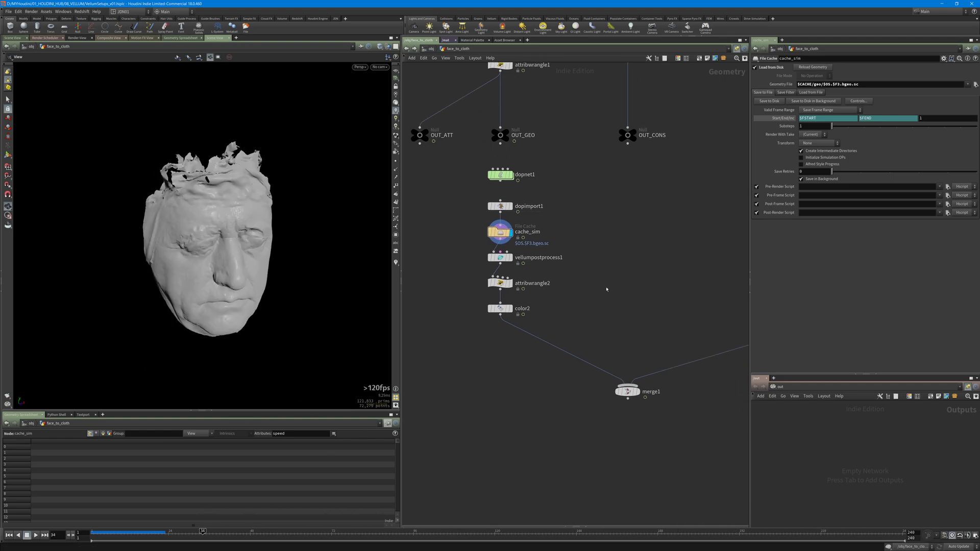
pyautogui.click(506, 257)
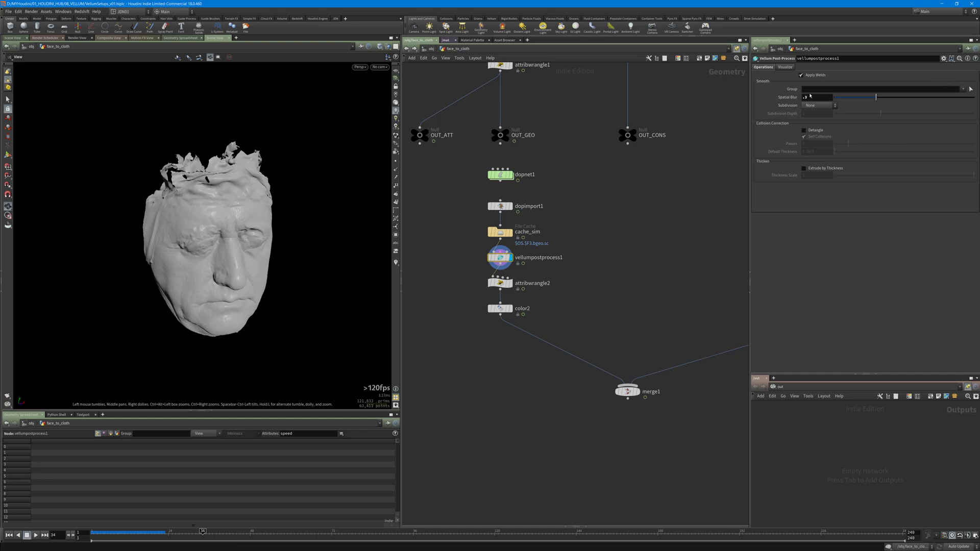
pyautogui.moveTo(93, 188); pyautogui.dragTo(194, 179)
pyautogui.scroll(5, 178, 171)
pyautogui.scroll(3, 194, 180)
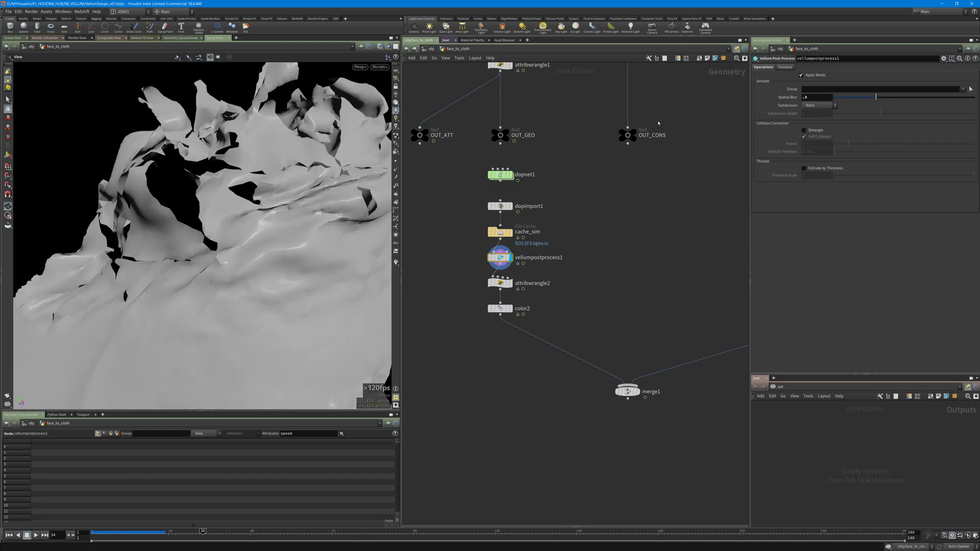
# - Enable Extrude by Thickness on vellumpostprocess1 and try Thickness Scale values of 0 and 3
pyautogui.click(805, 168)
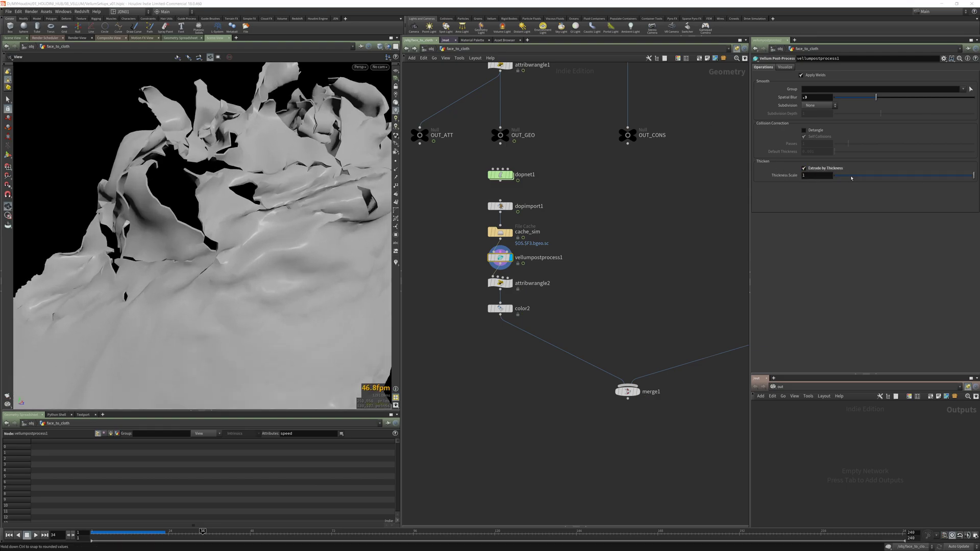
pyautogui.doubleClick(808, 176)
pyautogui.write('0')
pyautogui.press('Return')
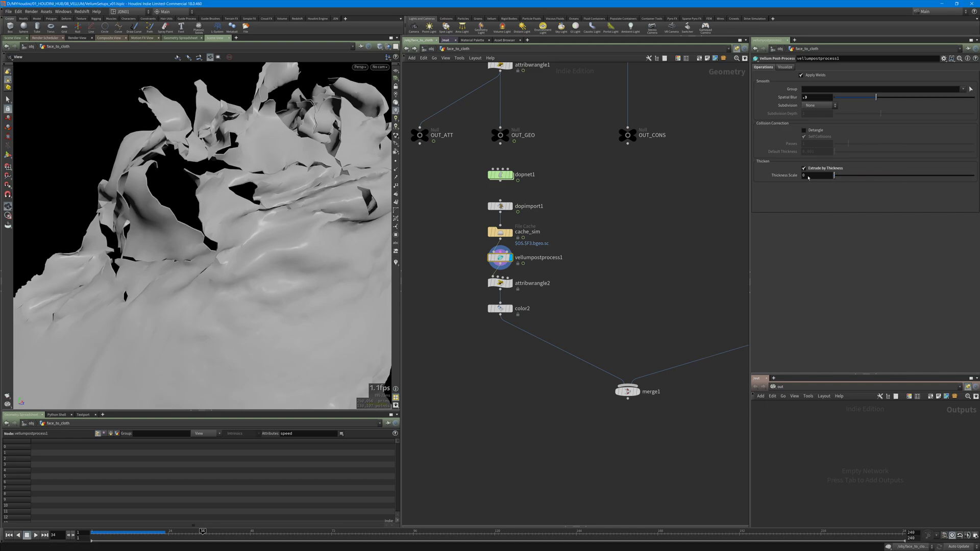
pyautogui.click(808, 175)
pyautogui.write('3')
pyautogui.press('Return')
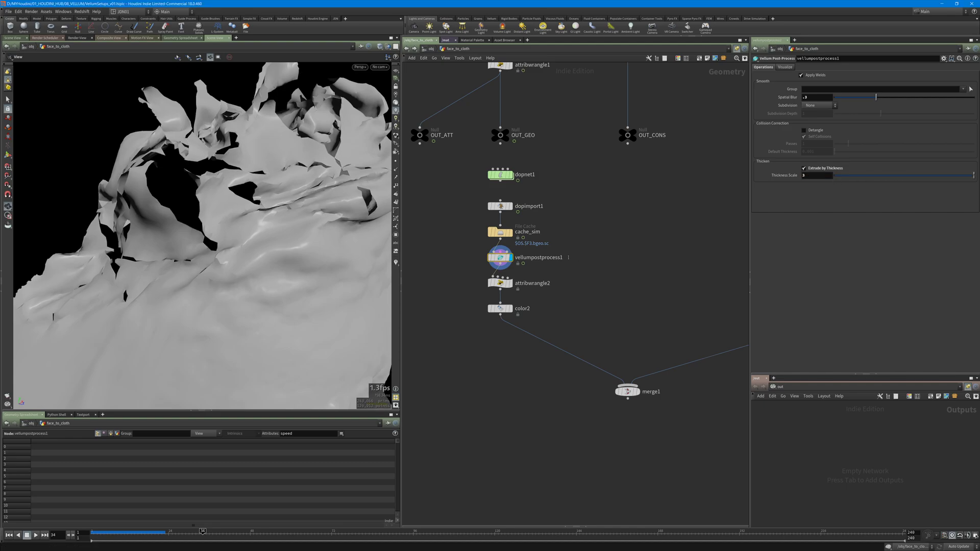
# - Inspect the thickened torn edges with wireframe overlay, turn Extrude by Thickness off, and return to plain smooth shading
pyautogui.moveTo(306, 197); pyautogui.dragTo(261, 226)
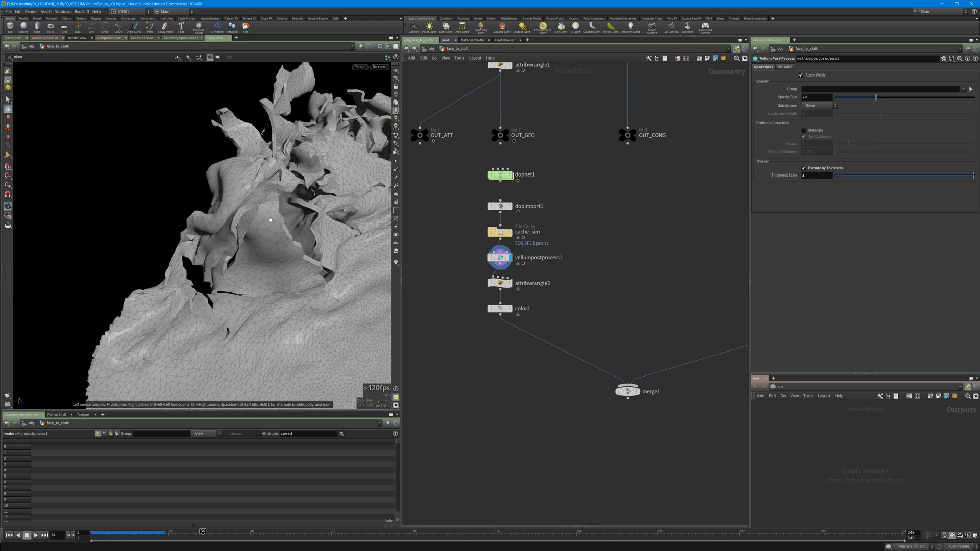
pyautogui.click(804, 169)
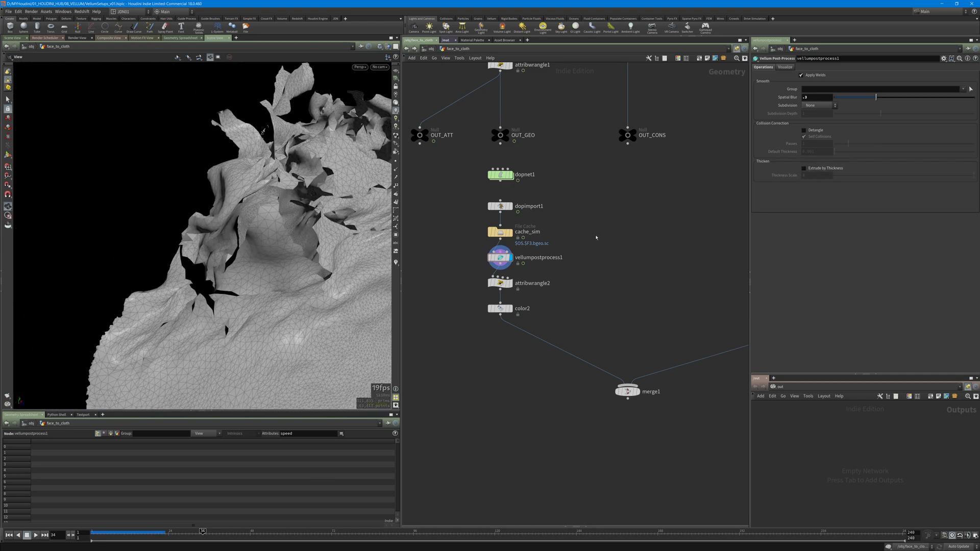
pyautogui.press('w')
pyautogui.hotkey('shift', 'w')
pyautogui.moveTo(287, 225)
pyautogui.mouseDown()
pyautogui.moveTo(268, 211)
pyautogui.moveTo(227, 205)
pyautogui.moveTo(225, 215)
pyautogui.mouseUp()
pyautogui.scroll(-5, 268, 211)
pyautogui.moveTo(550, 272); pyautogui.dragTo(438, 292)
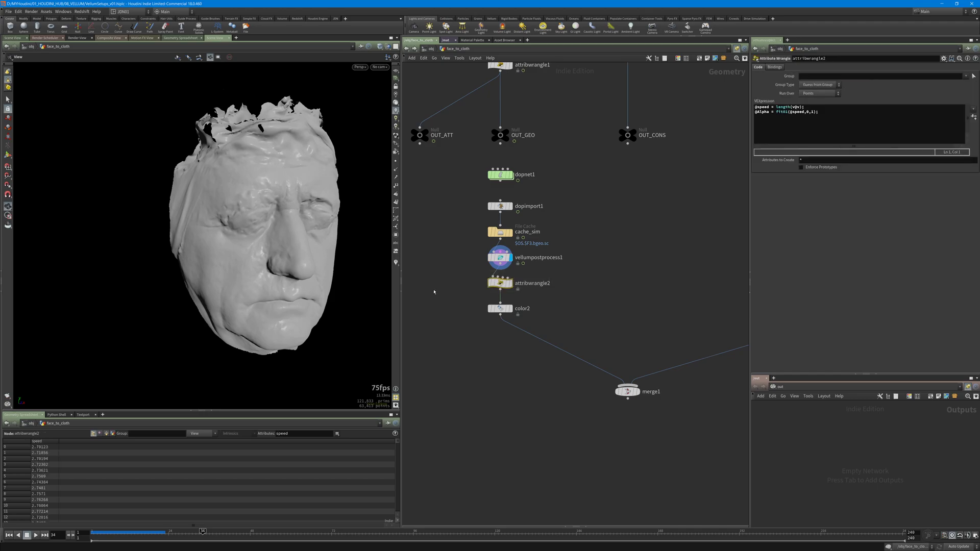
pyautogui.press('r')
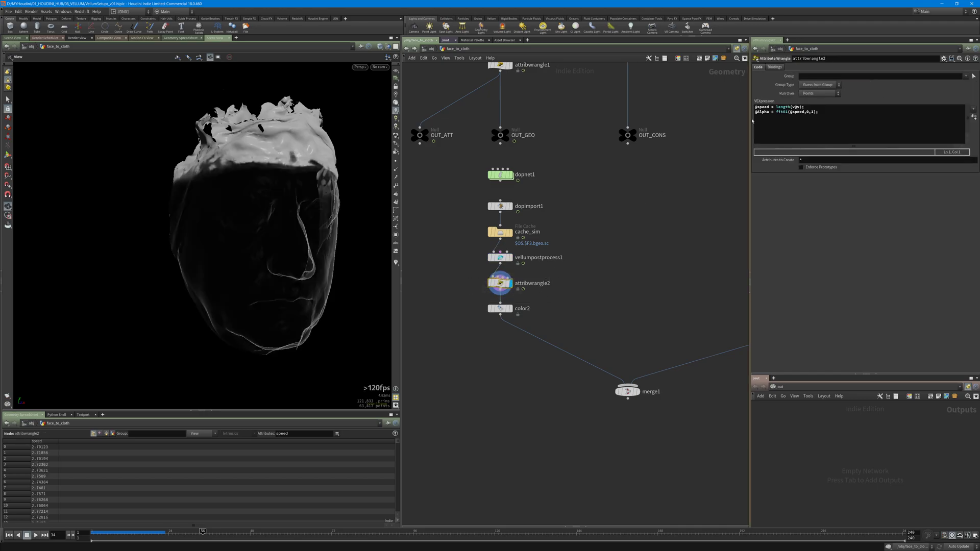
pyautogui.moveTo(757, 107); pyautogui.dragTo(804, 108)
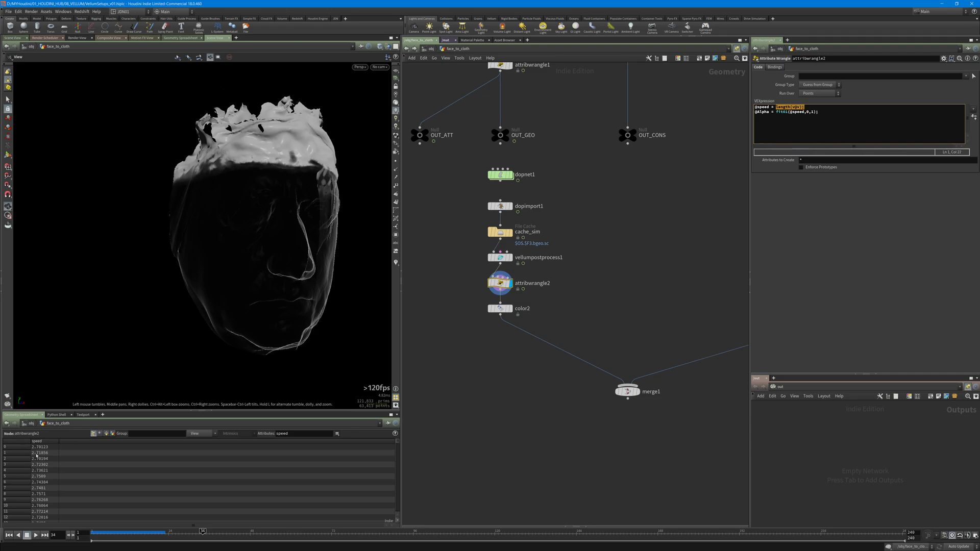
pyautogui.moveTo(398, 442); pyautogui.dragTo(407, 421)
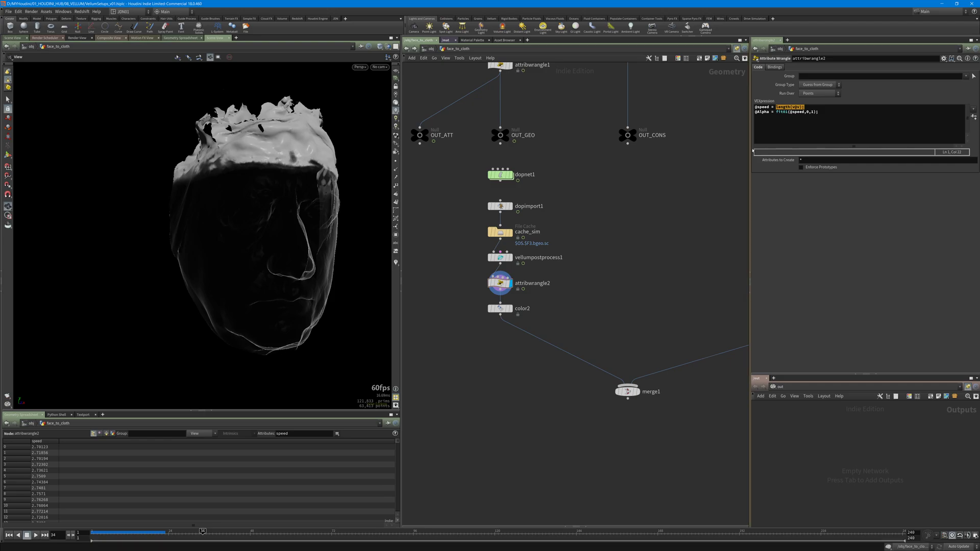
pyautogui.click(803, 112)
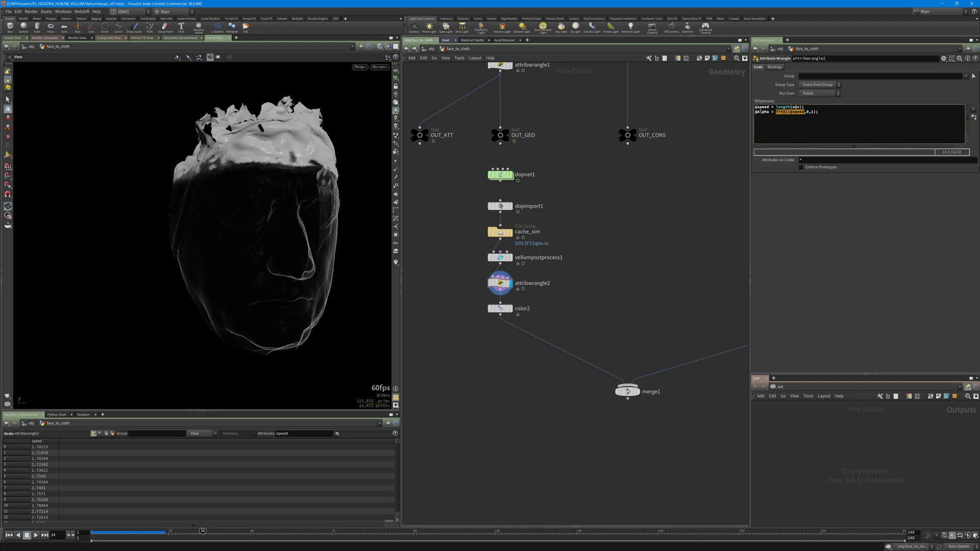
pyautogui.moveTo(755, 112); pyautogui.dragTo(774, 111)
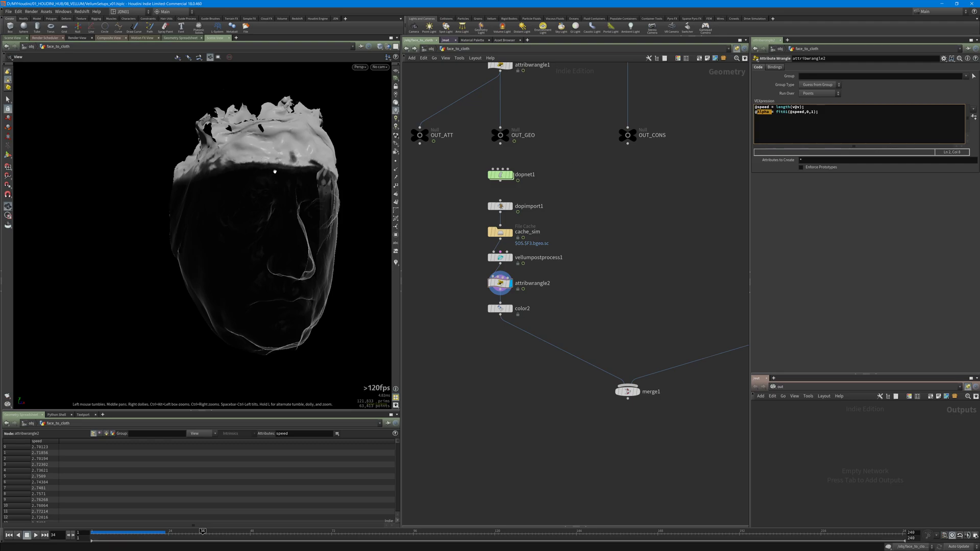
pyautogui.write('@')
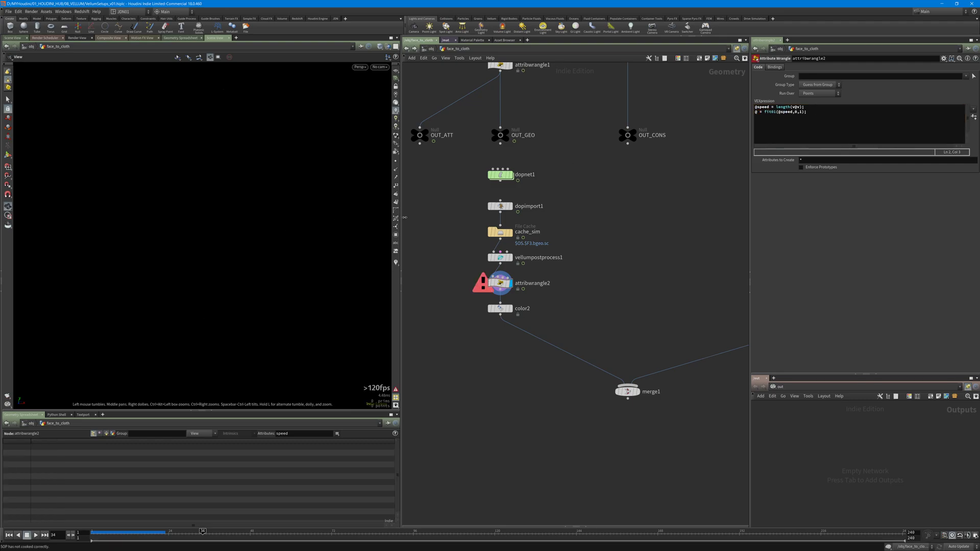
pyautogui.hotkey('ctrl', 'z')
pyautogui.moveTo(383, 232); pyautogui.dragTo(288, 207)
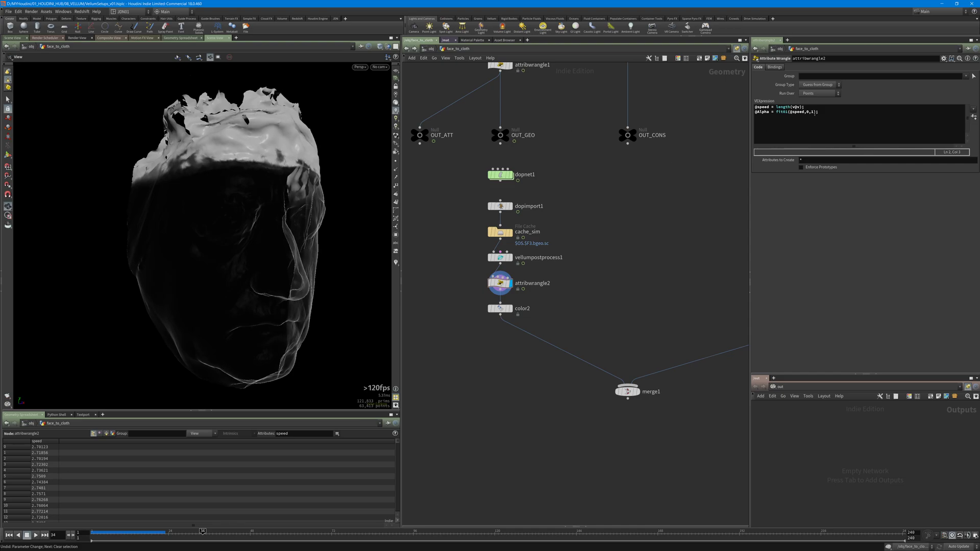
pyautogui.doubleClick(807, 112)
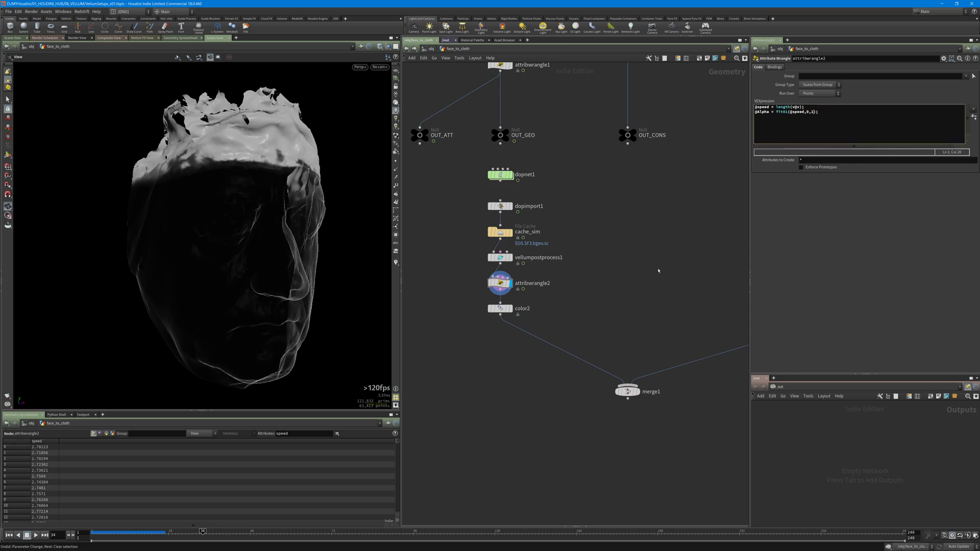
# - Display color2, highlight its speed attribute, and inspect the coloured tearing from several angles at frame 39
pyautogui.click(498, 308)
pyautogui.click(509, 308)
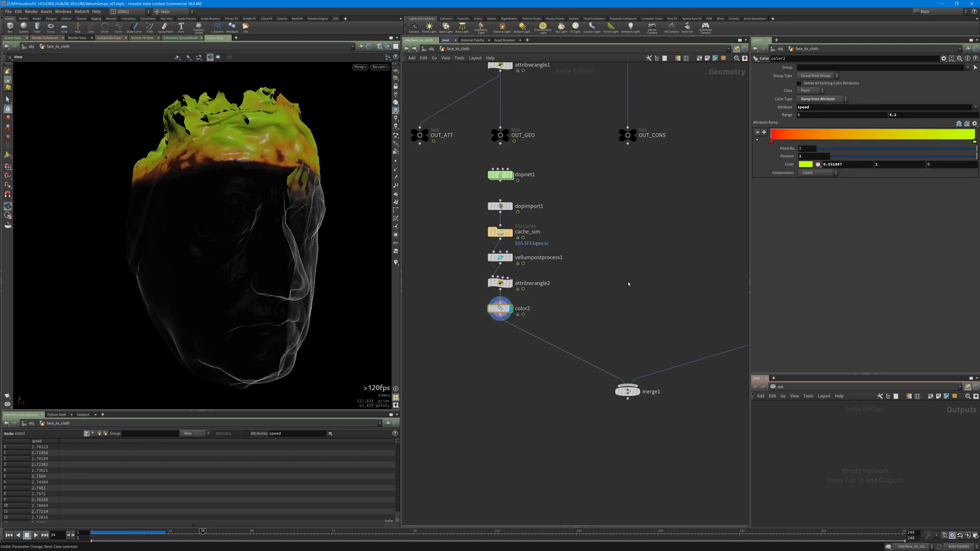
pyautogui.doubleClick(817, 109)
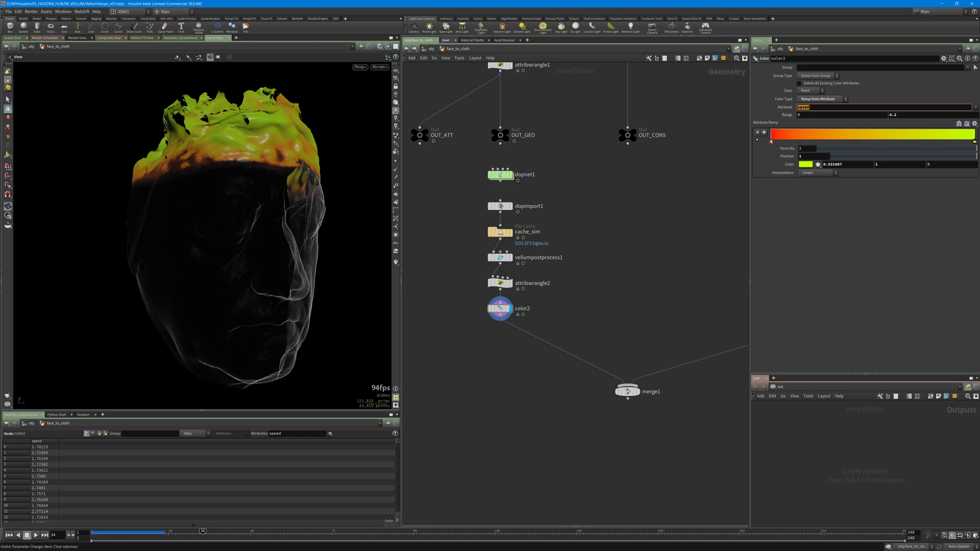
pyautogui.click(633, 291)
pyautogui.moveTo(337, 296); pyautogui.dragTo(264, 266, button='right')
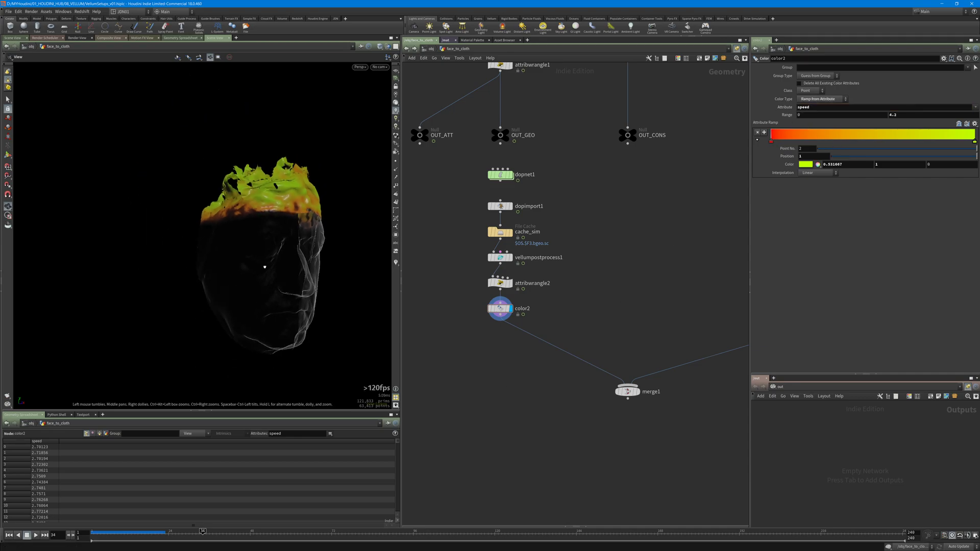
pyautogui.moveTo(155, 532)
pyautogui.mouseDown()
pyautogui.moveTo(589, 510)
pyautogui.moveTo(219, 531)
pyautogui.mouseUp()
pyautogui.moveTo(285, 248); pyautogui.dragTo(236, 219, button='middle')
pyautogui.moveTo(236, 219); pyautogui.dragTo(210, 213)
pyautogui.moveTo(210, 213); pyautogui.dragTo(272, 215, button='right')
pyautogui.moveTo(272, 216); pyautogui.dragTo(281, 151)
# - Display merge1 to view the coloured cloth simulation together with the static head
pyautogui.moveTo(567, 167); pyautogui.dragTo(583, 225, button='middle')
pyautogui.moveTo(622, 325); pyautogui.dragTo(576, 239, button='middle')
pyautogui.moveTo(204, 240); pyautogui.dragTo(286, 236)
pyautogui.scroll(-1, 606, 300)
pyautogui.moveTo(606, 300); pyautogui.dragTo(549, 283, button='middle')
pyautogui.click(560, 325)
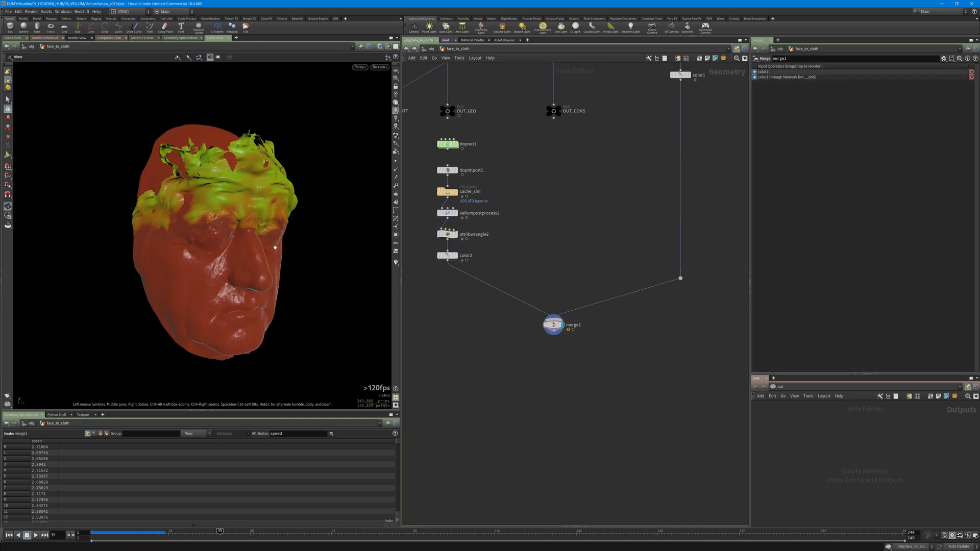
# - Trace the static head's branch by displaying geo_reduced, followed by color1
pyautogui.moveTo(645, 77); pyautogui.dragTo(652, 256, button='middle')
pyautogui.moveTo(654, 104); pyautogui.dragTo(658, 242, button='middle')
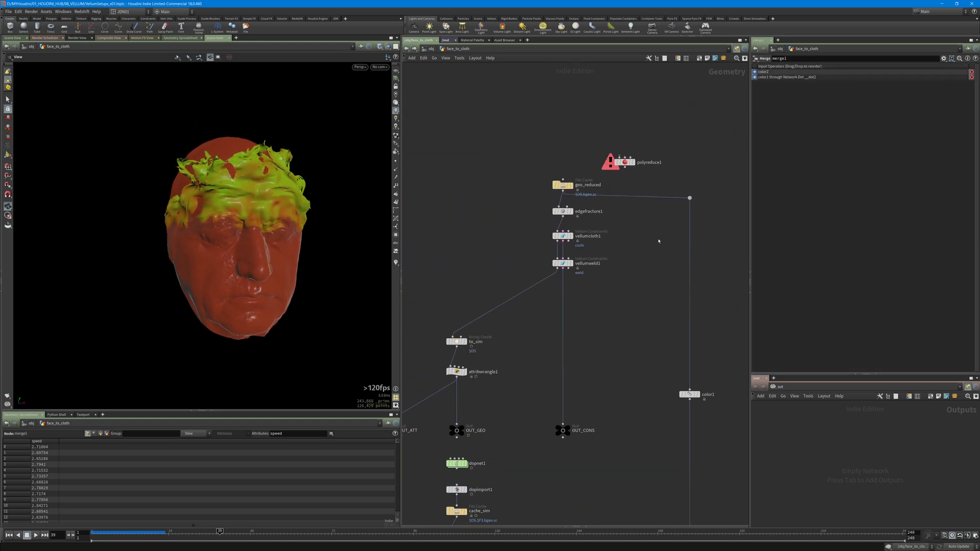
pyautogui.moveTo(532, 172); pyautogui.dragTo(596, 205)
pyautogui.press('r')
pyautogui.moveTo(642, 314); pyautogui.dragTo(616, 225, button='middle')
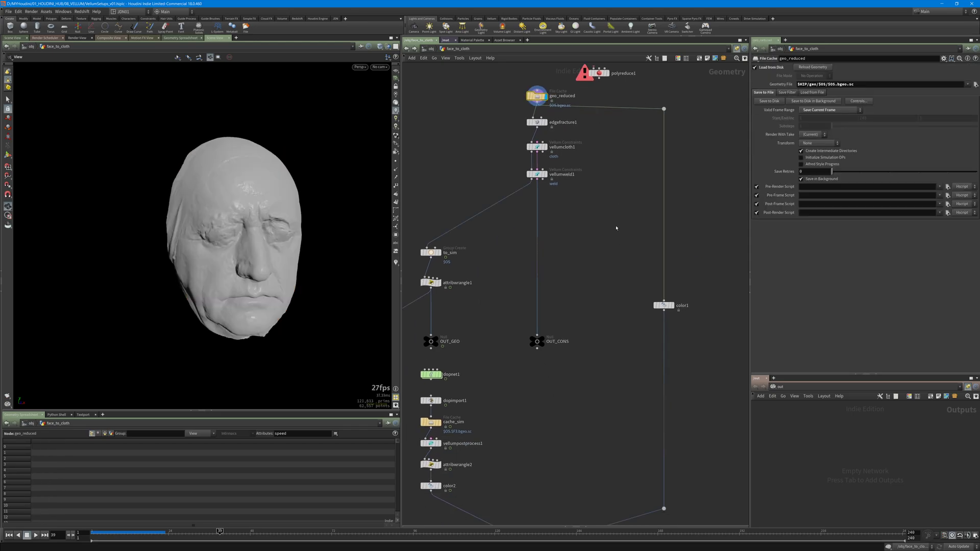
pyautogui.moveTo(634, 280); pyautogui.dragTo(695, 334)
pyautogui.press('r')
pyautogui.moveTo(654, 293); pyautogui.dragTo(669, 99, button='middle')
# - Return the display to merge1, scrub to frame 60, and inspect the torn face over the static head
pyautogui.click(552, 361)
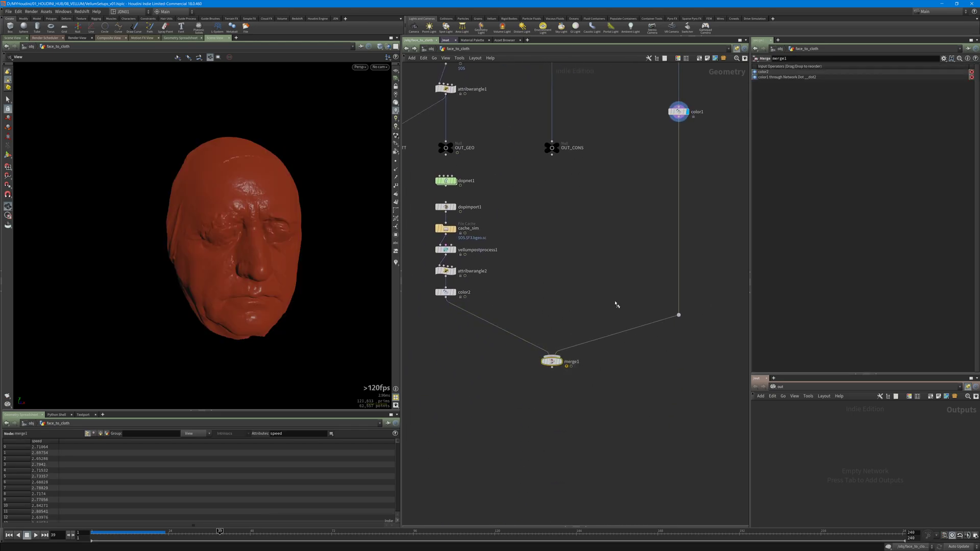
pyautogui.press('r')
pyautogui.moveTo(288, 255); pyautogui.dragTo(297, 261)
pyautogui.moveTo(149, 534); pyautogui.dragTo(342, 528)
pyautogui.moveTo(297, 282); pyautogui.dragTo(278, 276)
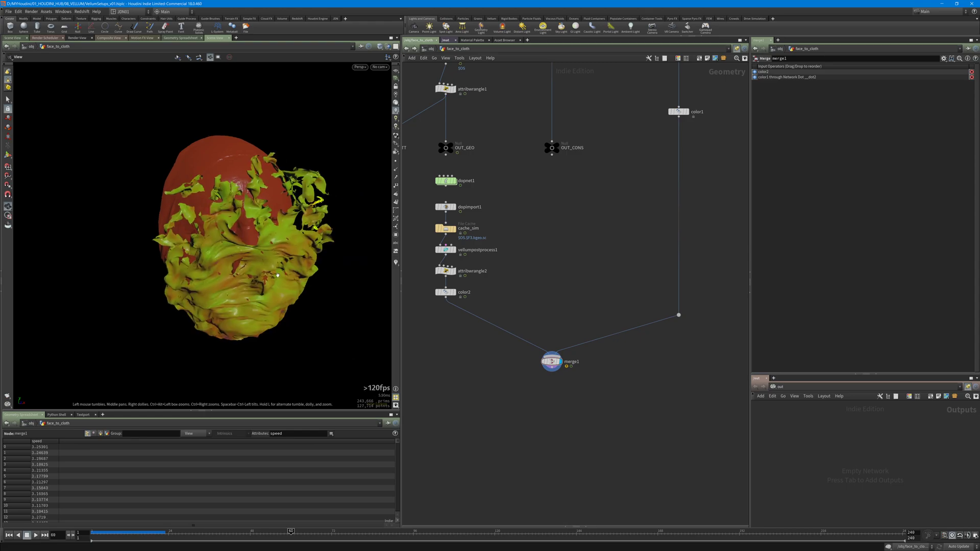